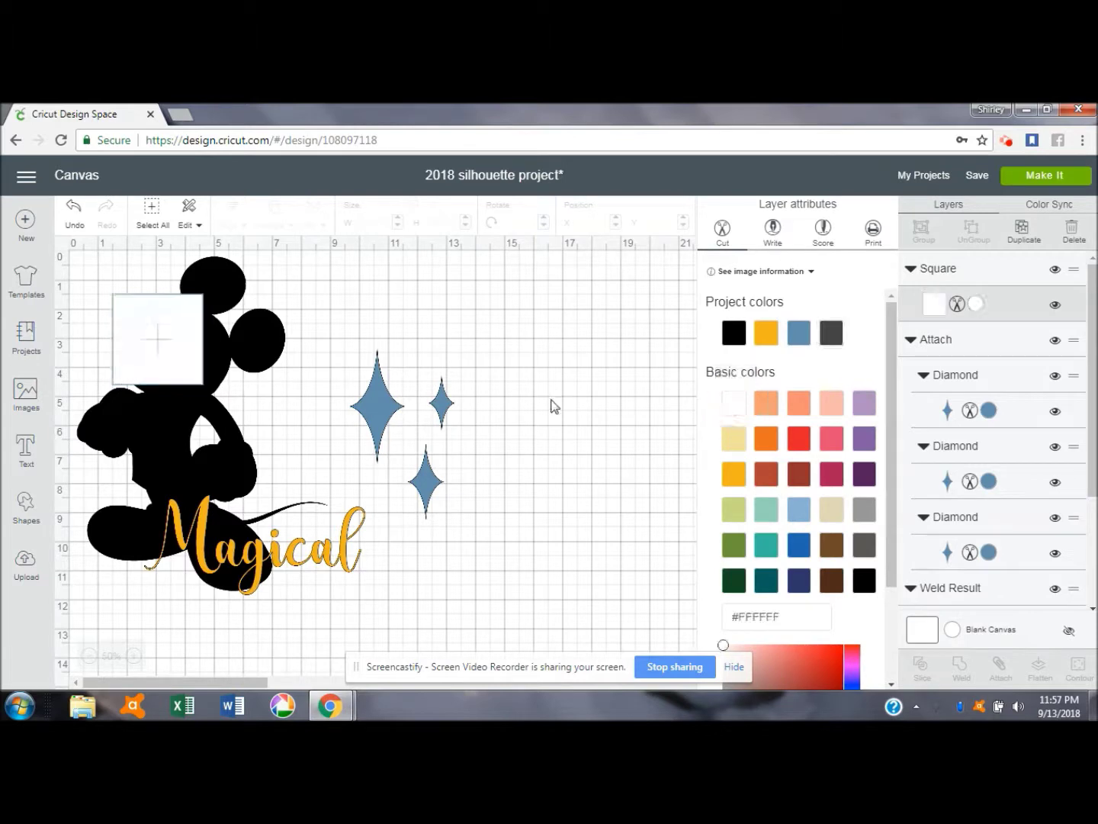
Step: Resize the white square to 12 by 12 inches and move it behind all the other artwork
click(140, 363)
click(382, 222)
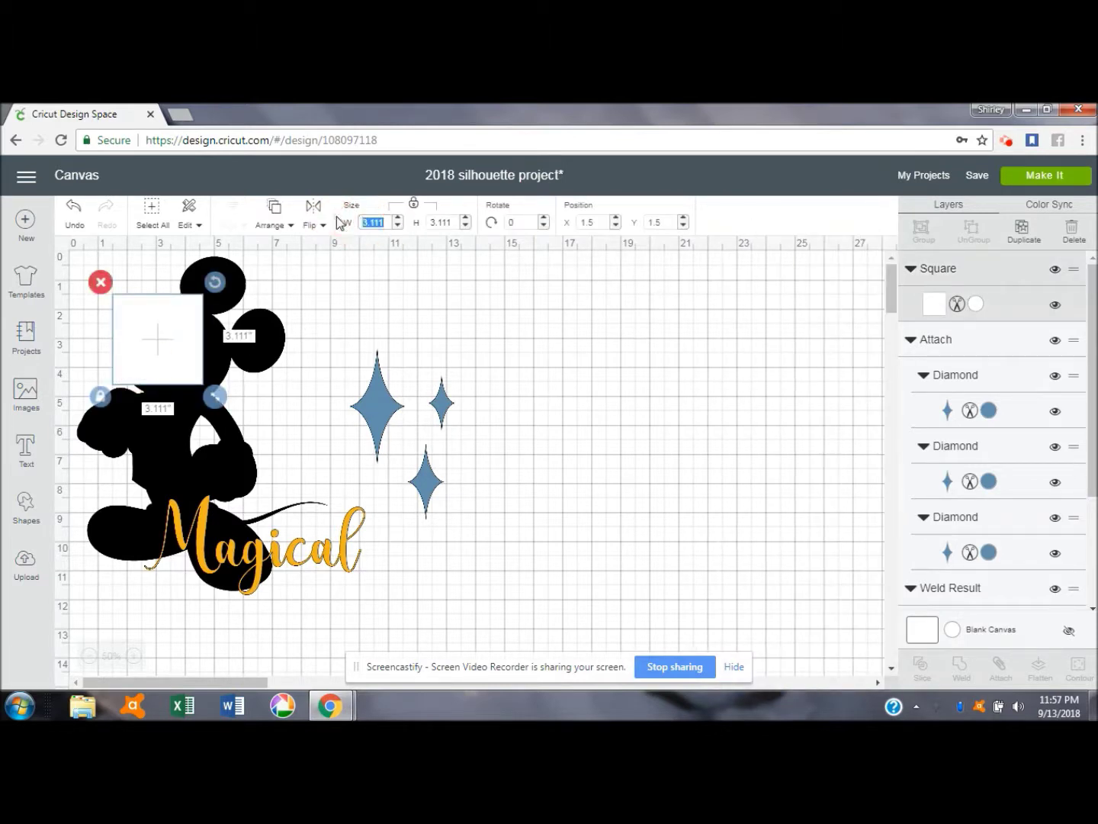
text(12)
key(Return)
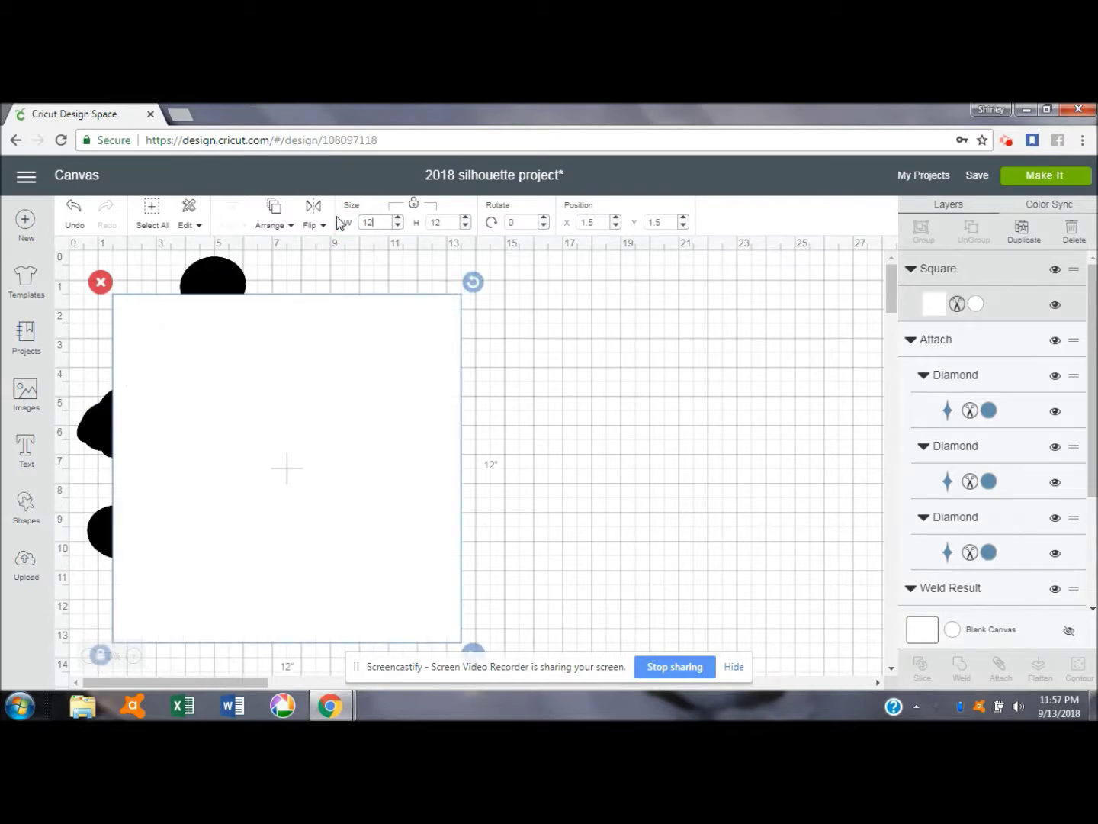
click(273, 214)
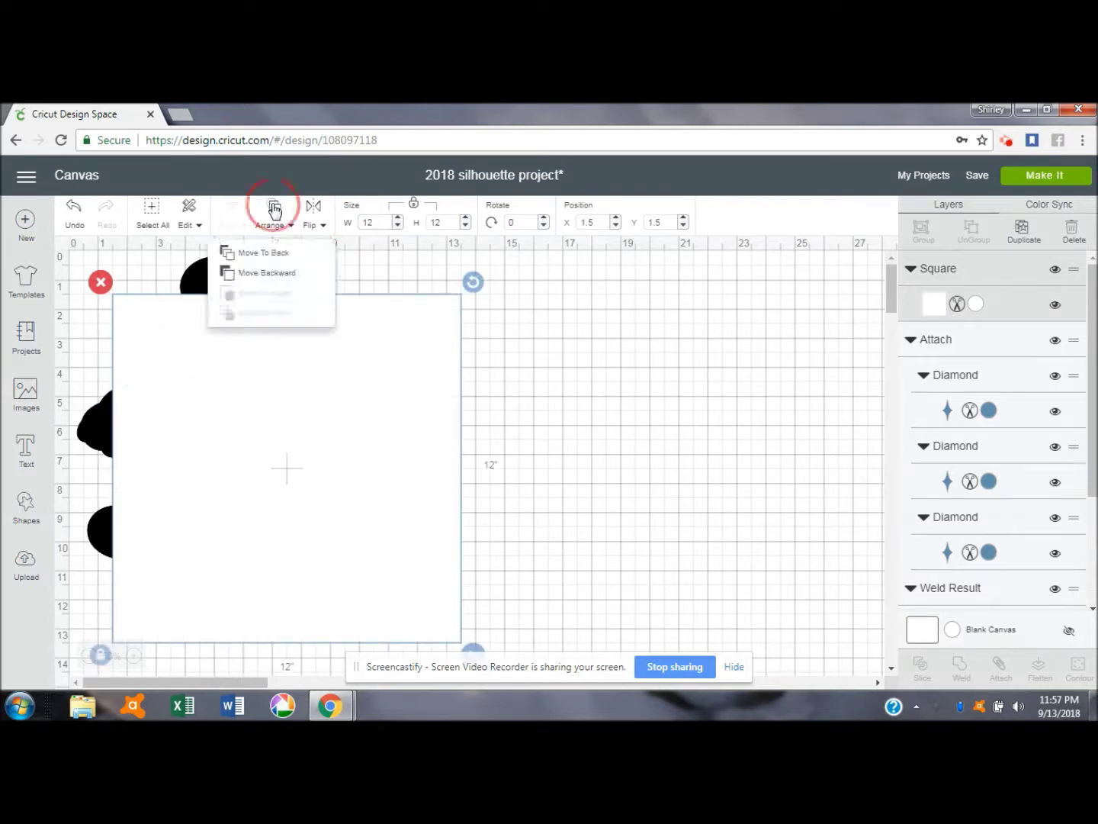
click(271, 252)
Step: Move the diamonds and the Magical text to the empty canvas beside the square, and shift the Mickey silhouette onto the square
drag(366, 415, 678, 417)
drag(364, 543, 855, 456)
drag(223, 449, 390, 522)
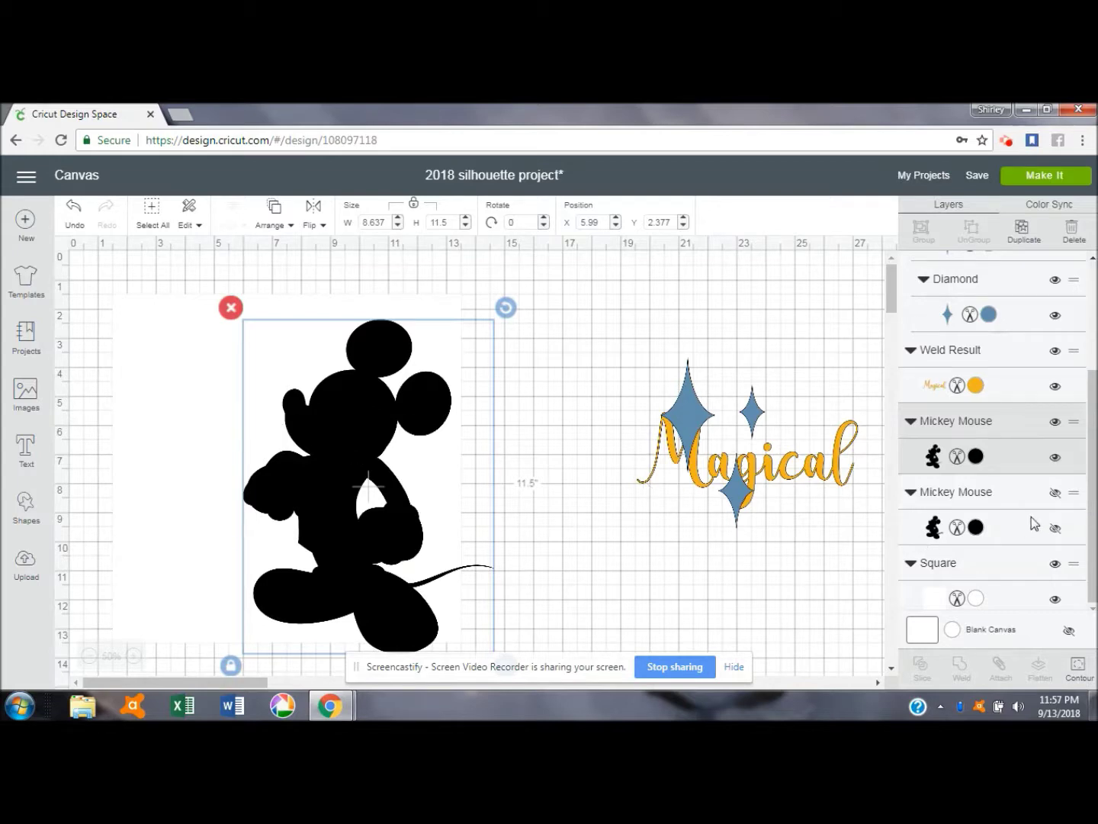
Step: Replace the large Mickey silhouette with the hidden copy: unhide the copy, delete the large one and set the copy's height to 11.5 inches
click(1055, 492)
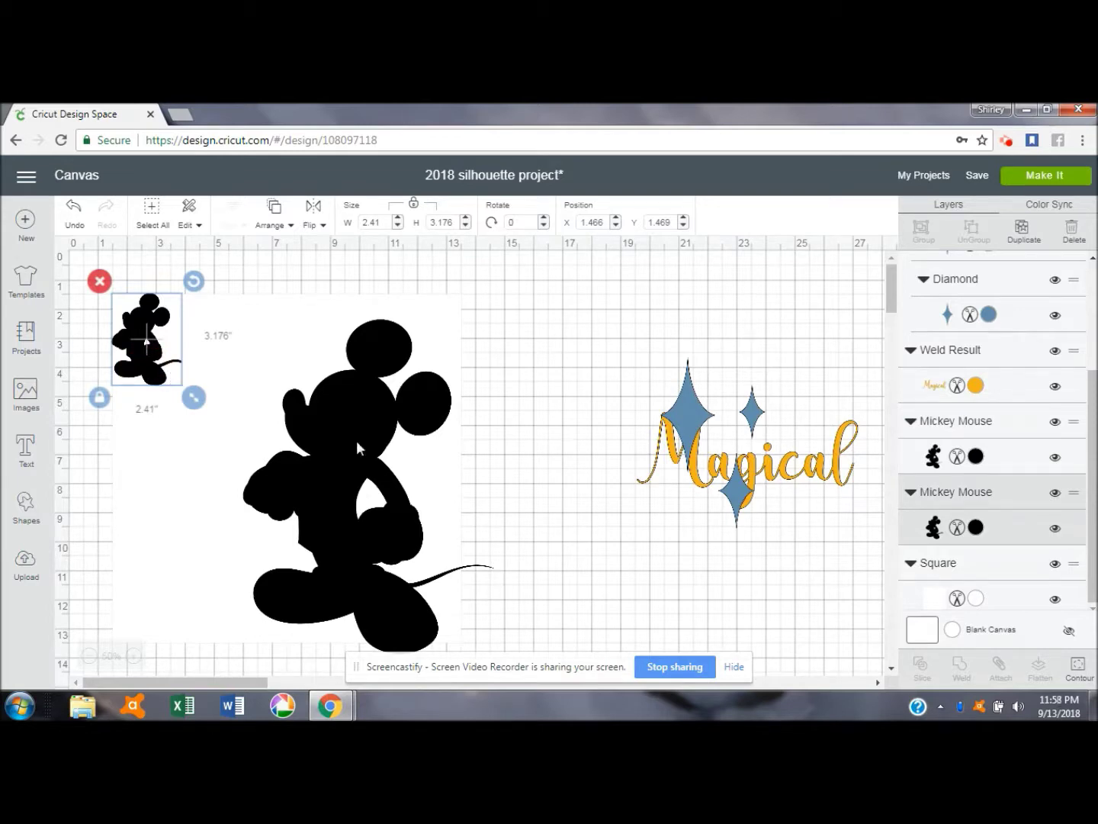
click(356, 470)
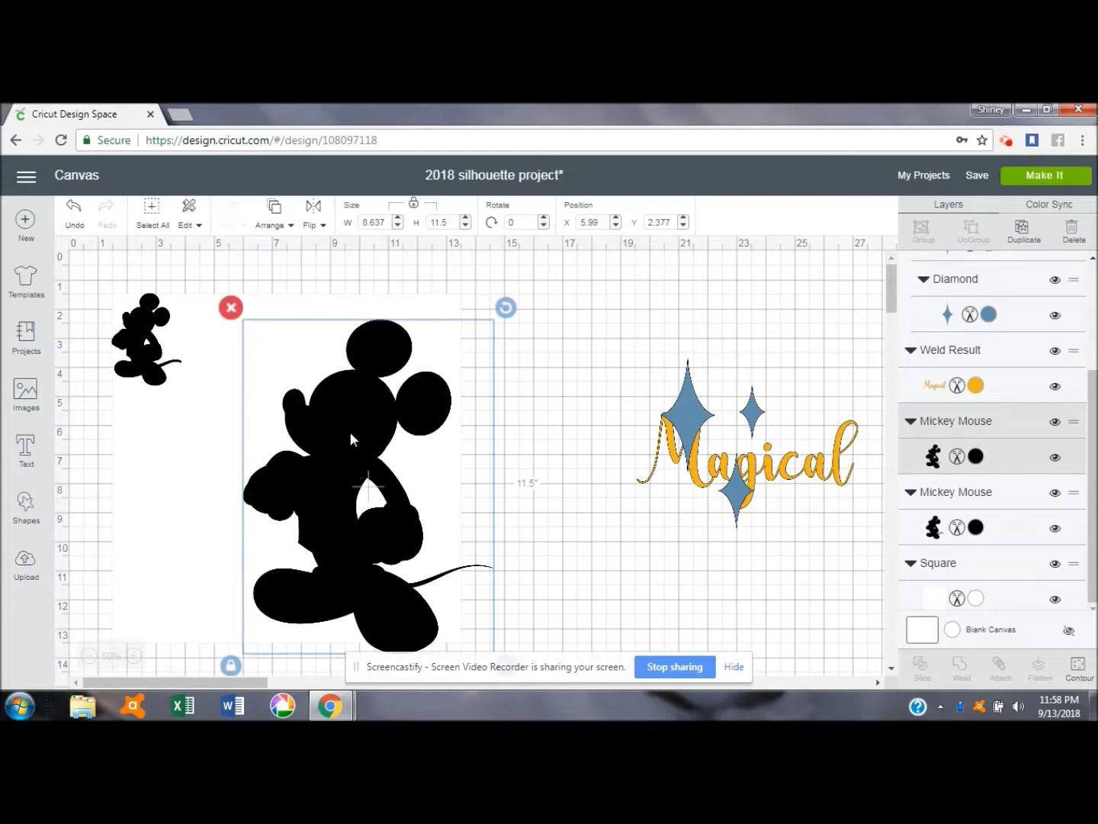
click(231, 307)
click(148, 347)
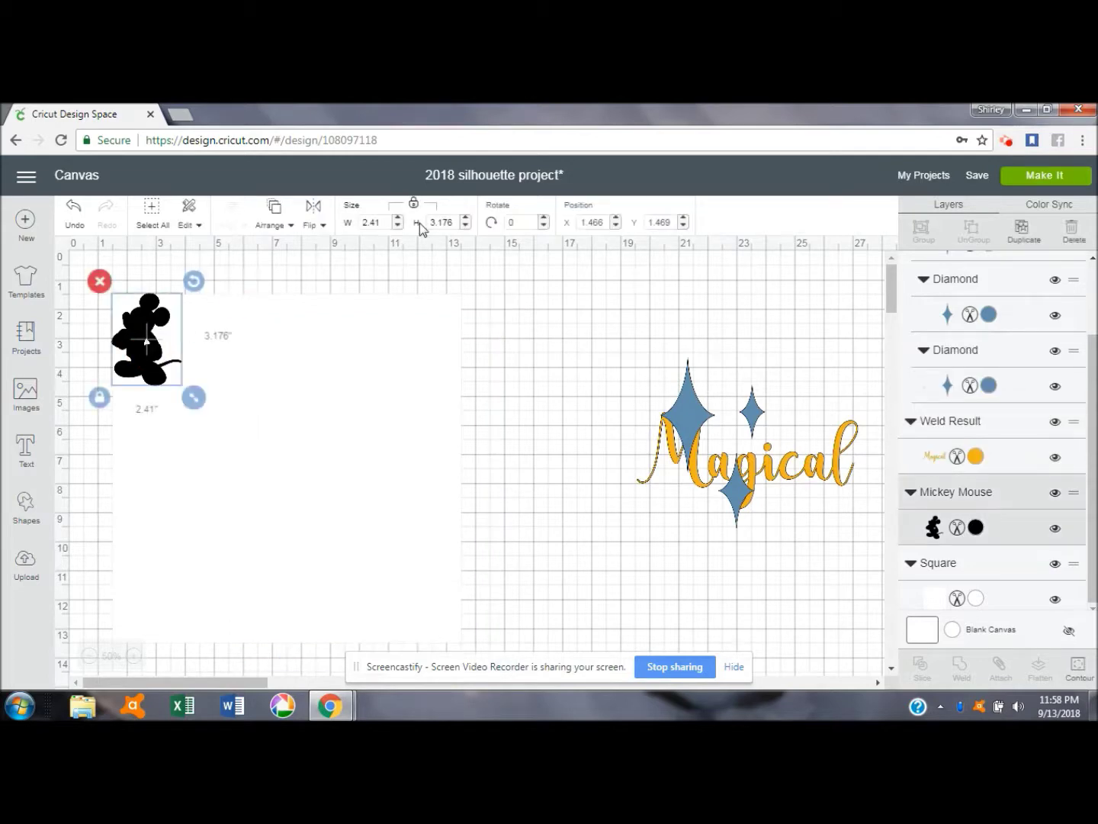
double_click(456, 222)
text(11.5)
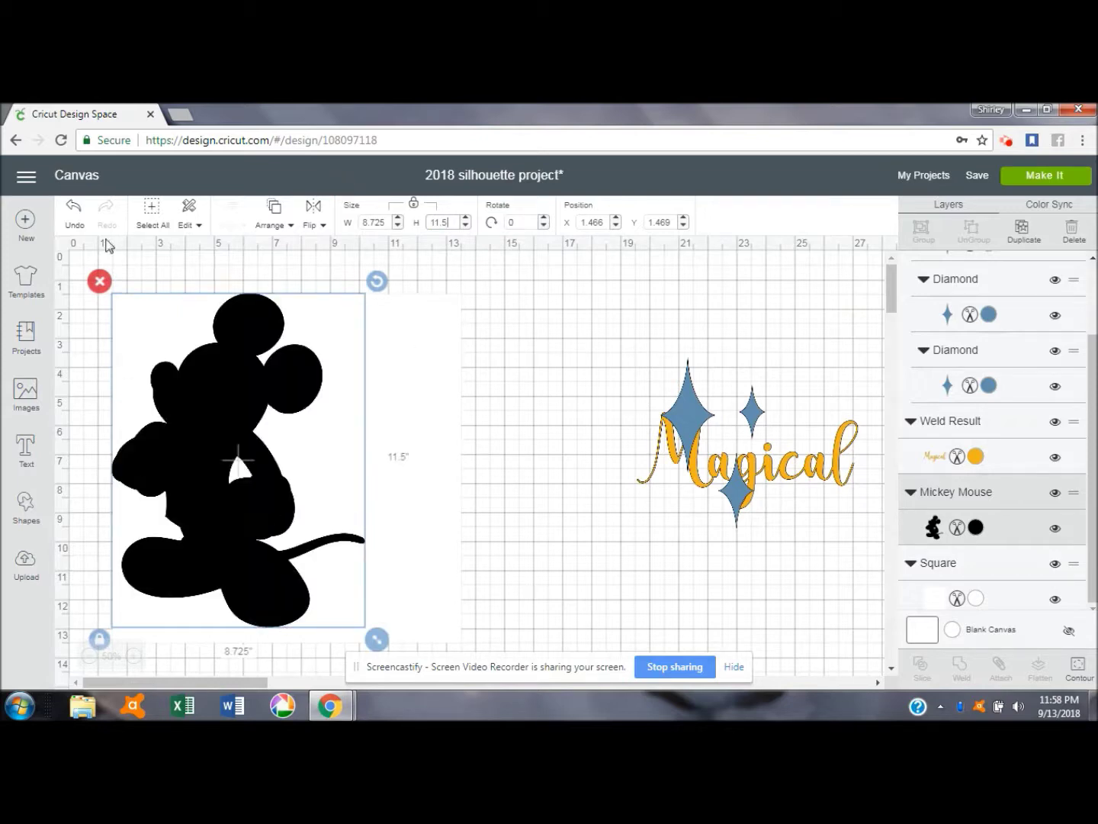
Step: Undo the Mickey replacement and the earlier moves of the Mickey silhouette and the Magical text
click(74, 208)
click(74, 210)
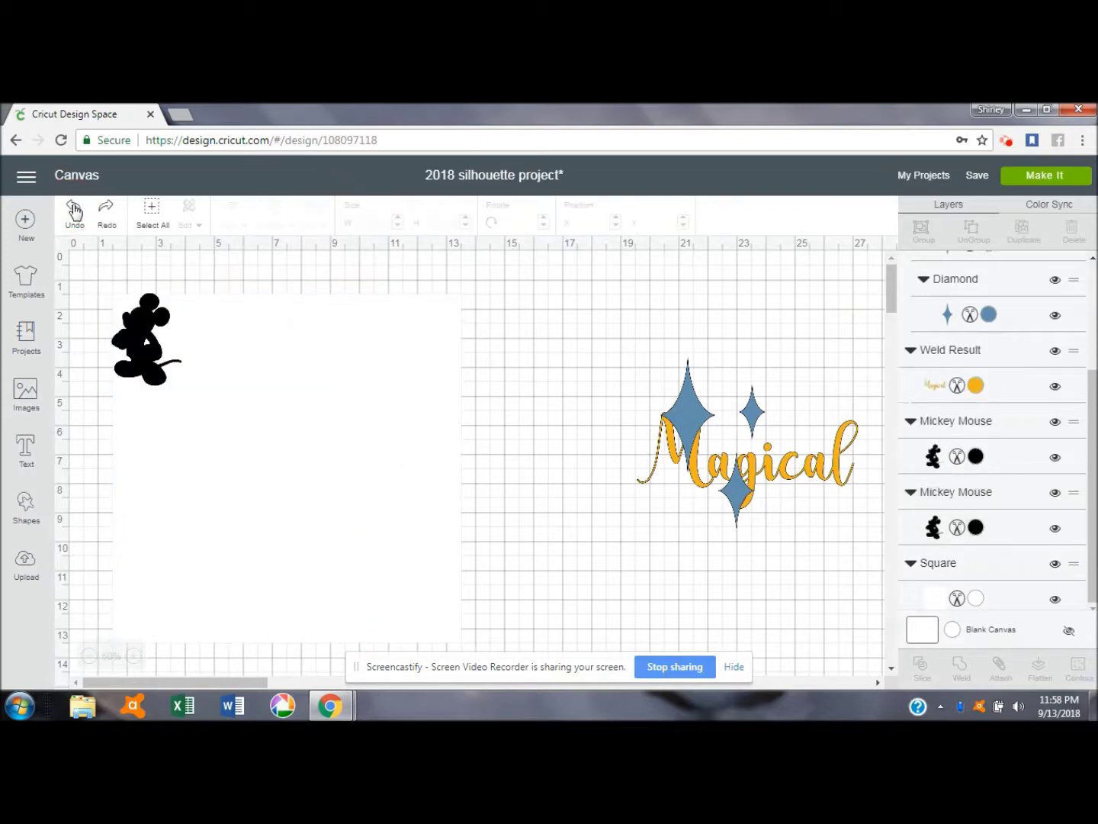
click(74, 209)
click(74, 209)
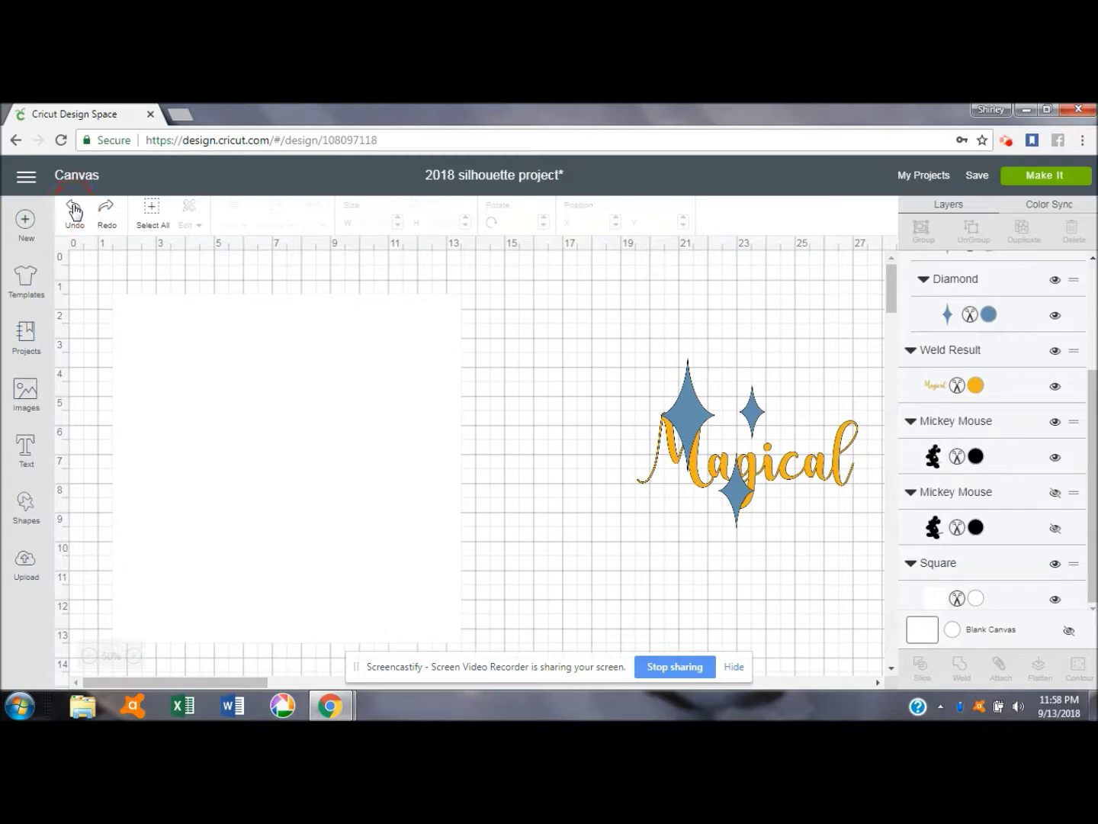
click(74, 210)
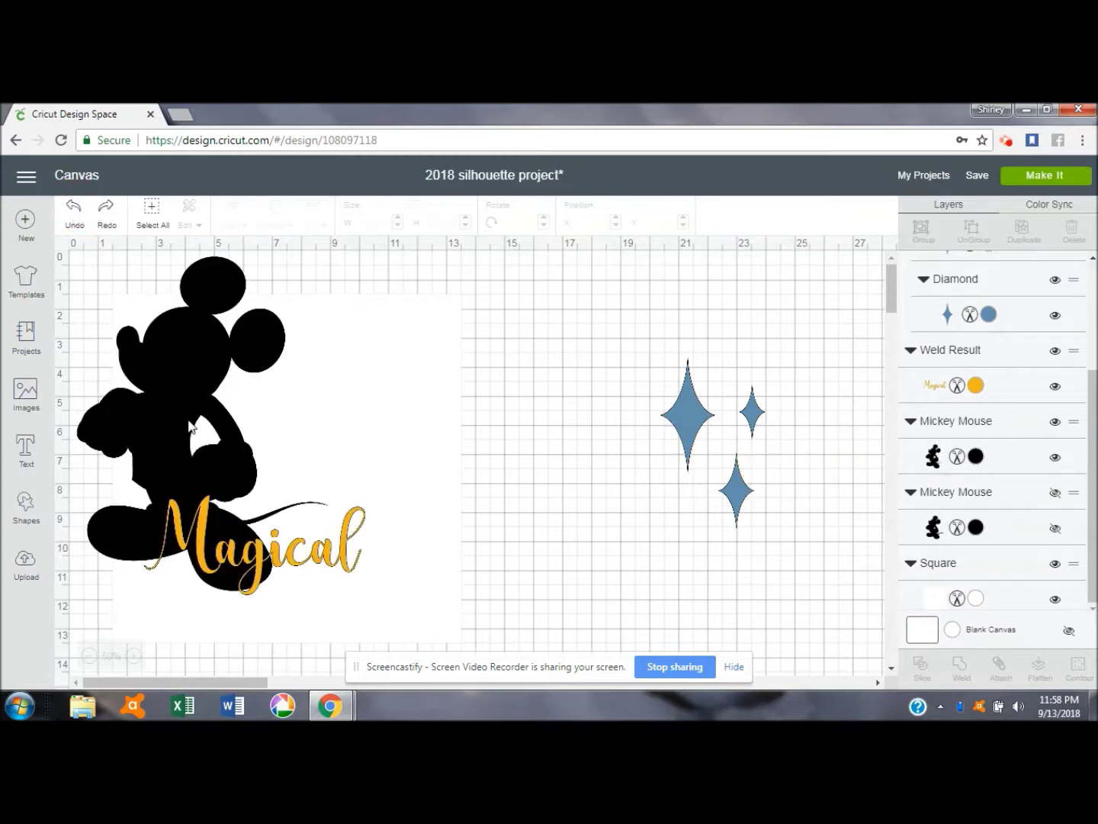
Step: Position the Mickey silhouette over the white square's right side, at about X 6.05 and Y 2.35 inches
click(189, 412)
drag(204, 422, 367, 477)
drag(889, 298, 889, 308)
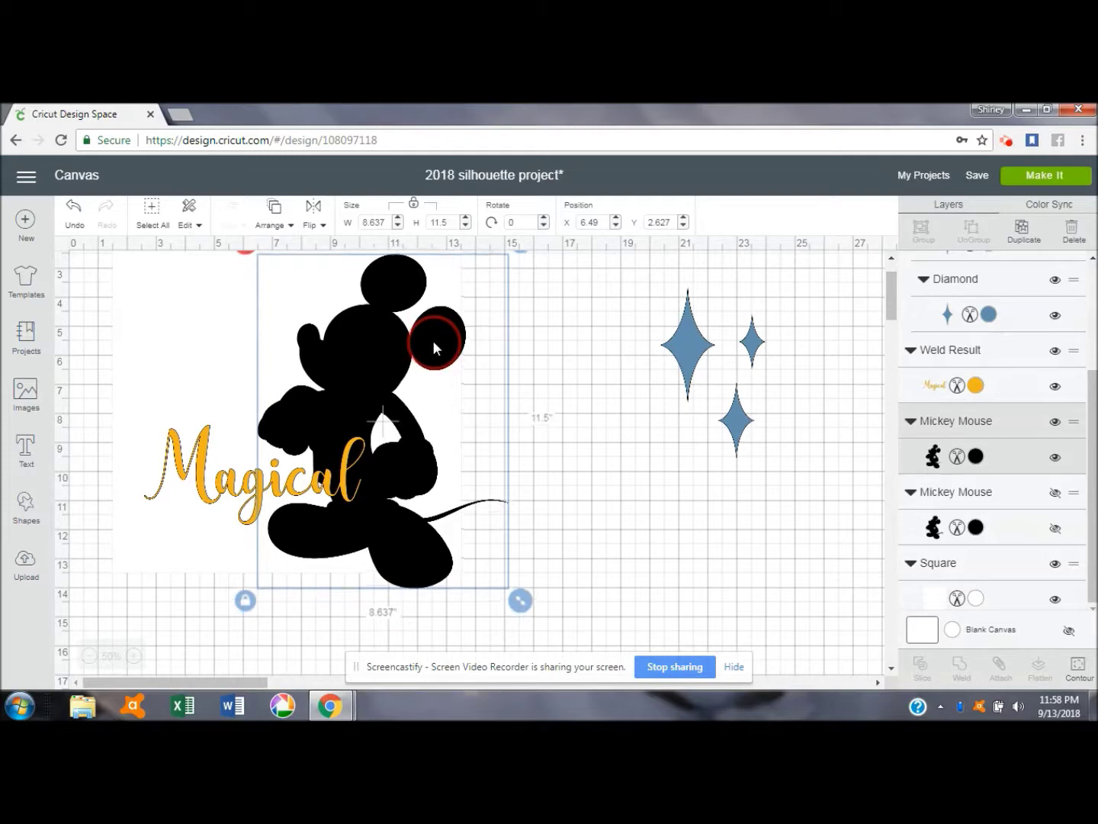
drag(432, 340, 421, 335)
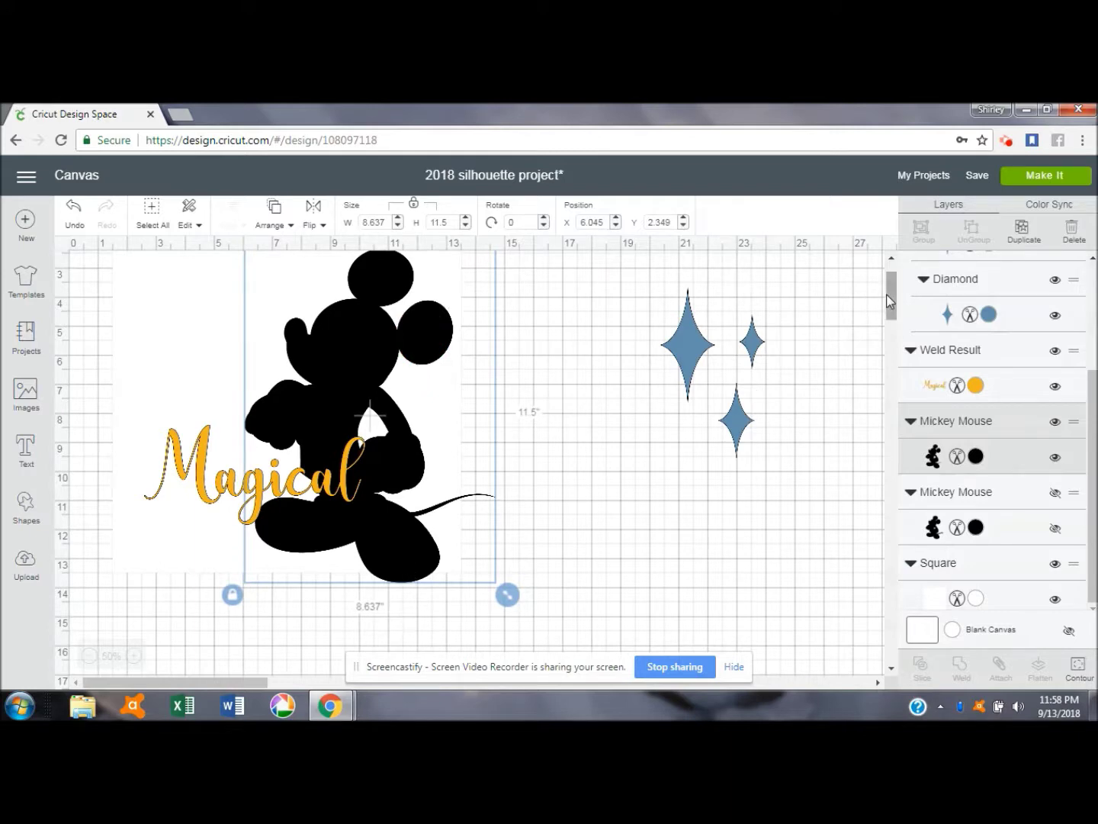
drag(890, 301, 890, 294)
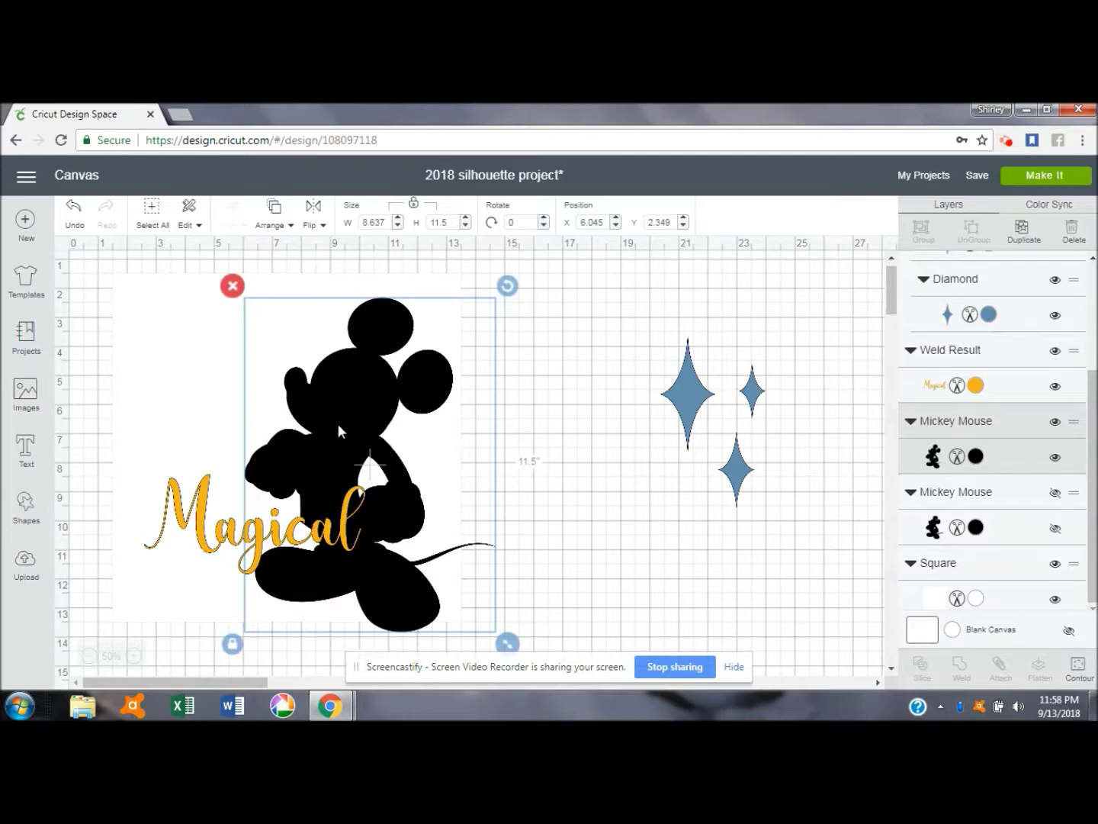
Step: Place the Magical text across Mickey's feet at about X 3.95 and Y 9.86 inches, and recolor it red (#E6212E)
mouse_move(262, 553)
mouse_down()
mouse_move(282, 591)
mouse_move(323, 602)
mouse_move(326, 586)
mouse_move(298, 586)
mouse_up()
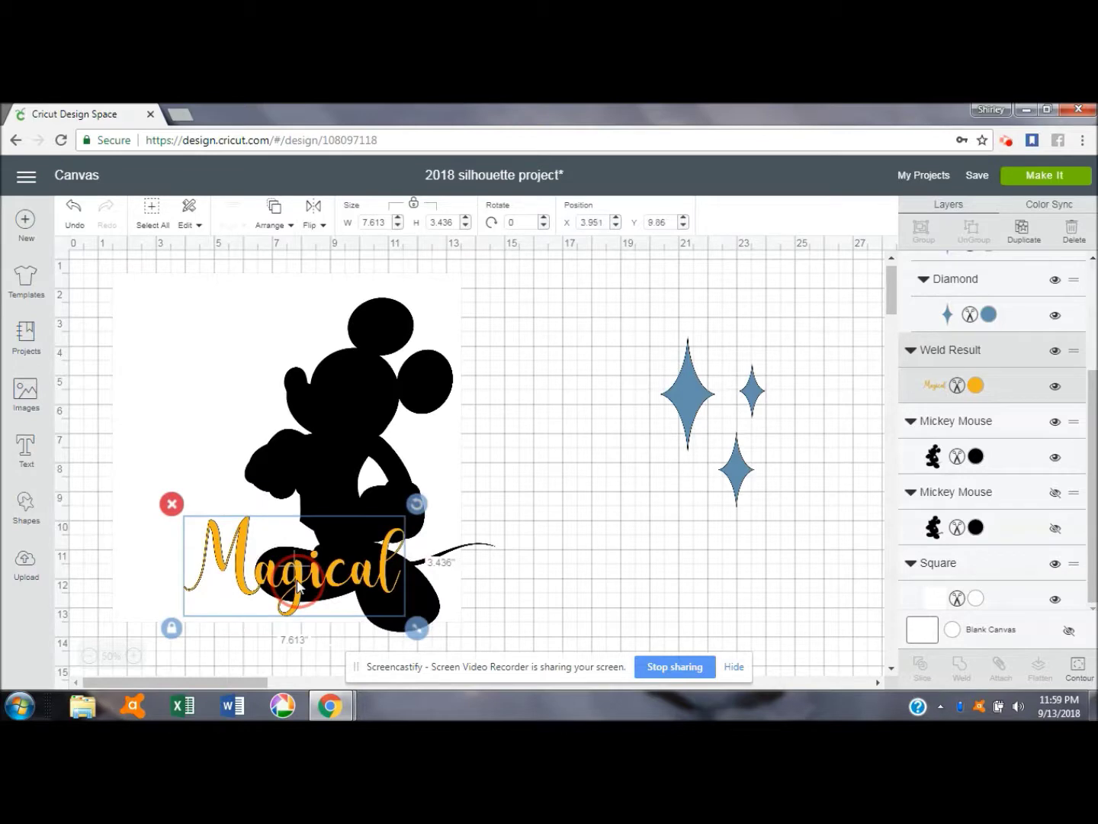
click(977, 385)
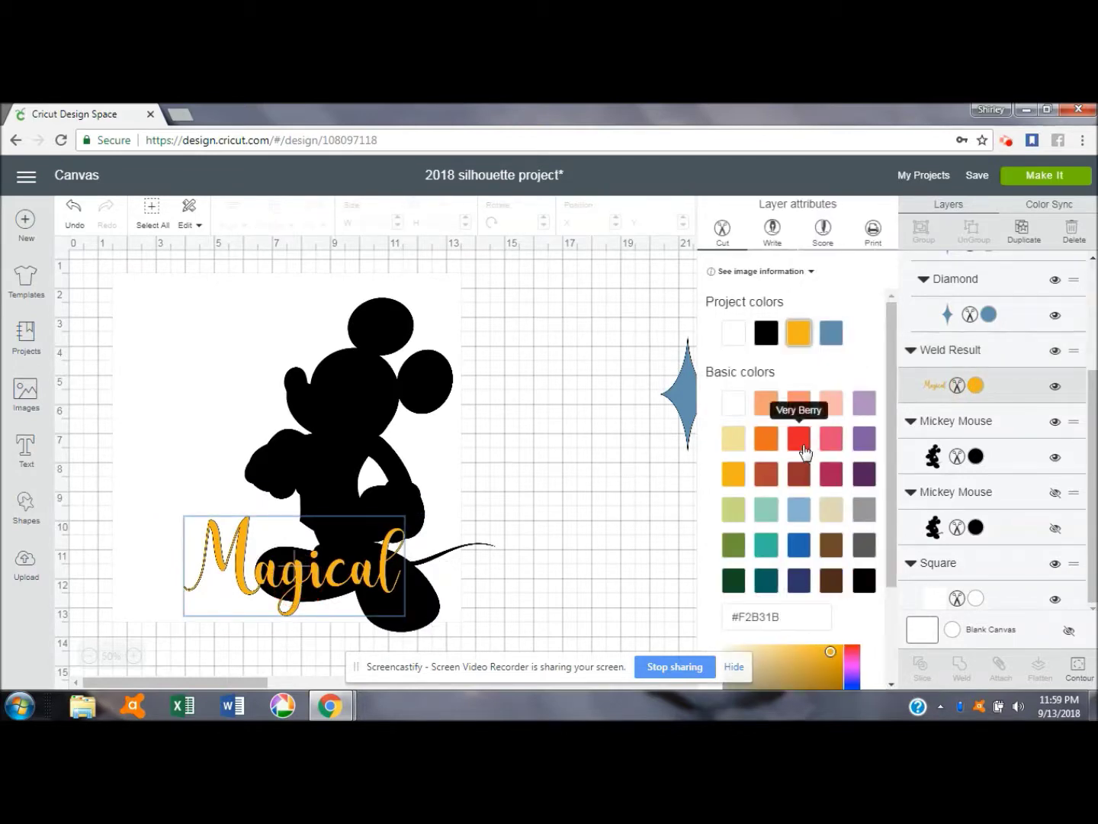
click(800, 443)
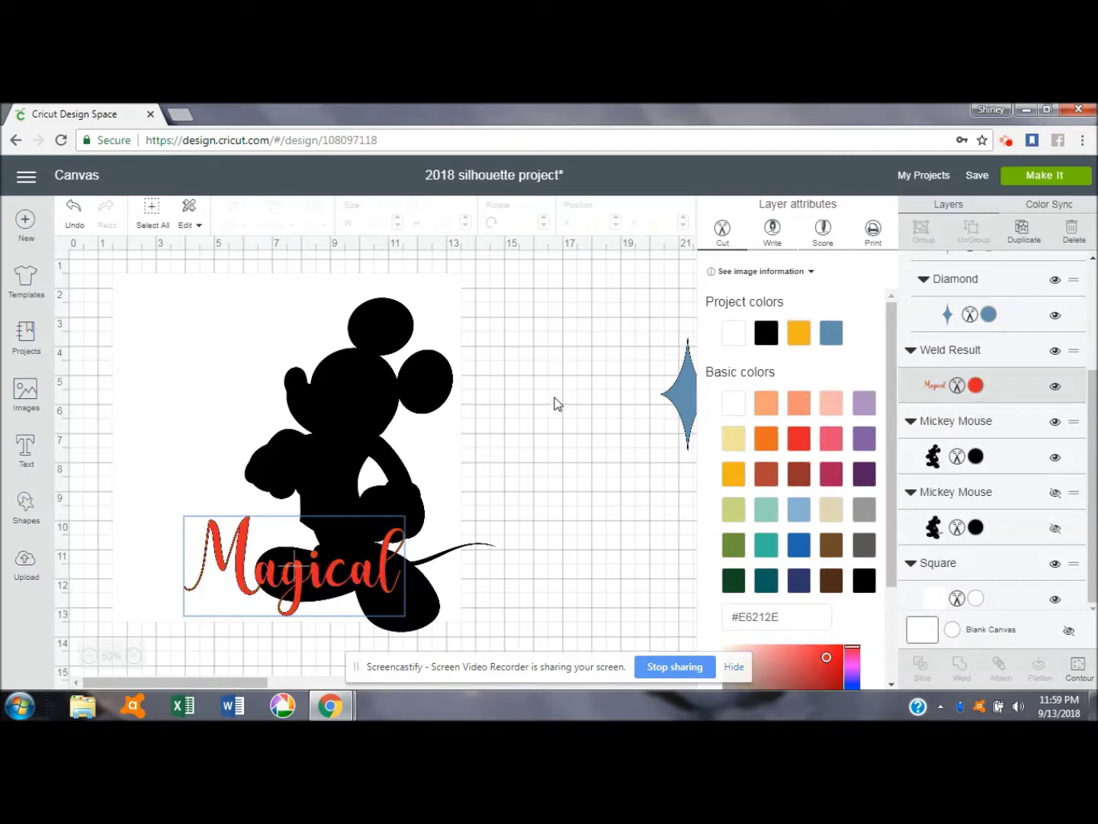
click(554, 435)
Step: Move the attached group of three blue diamonds well clear of the square, to about X 23.5 and Y 3.06 inches
click(703, 395)
drag(703, 394, 618, 382)
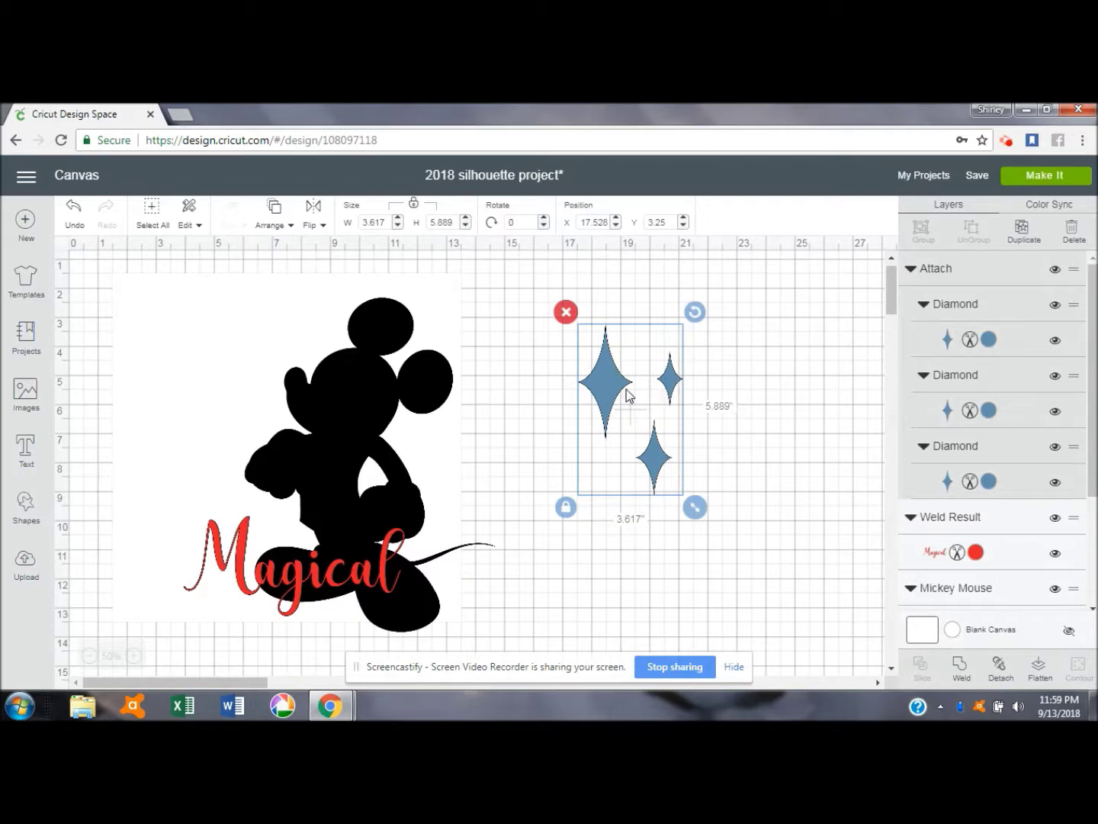
click(834, 348)
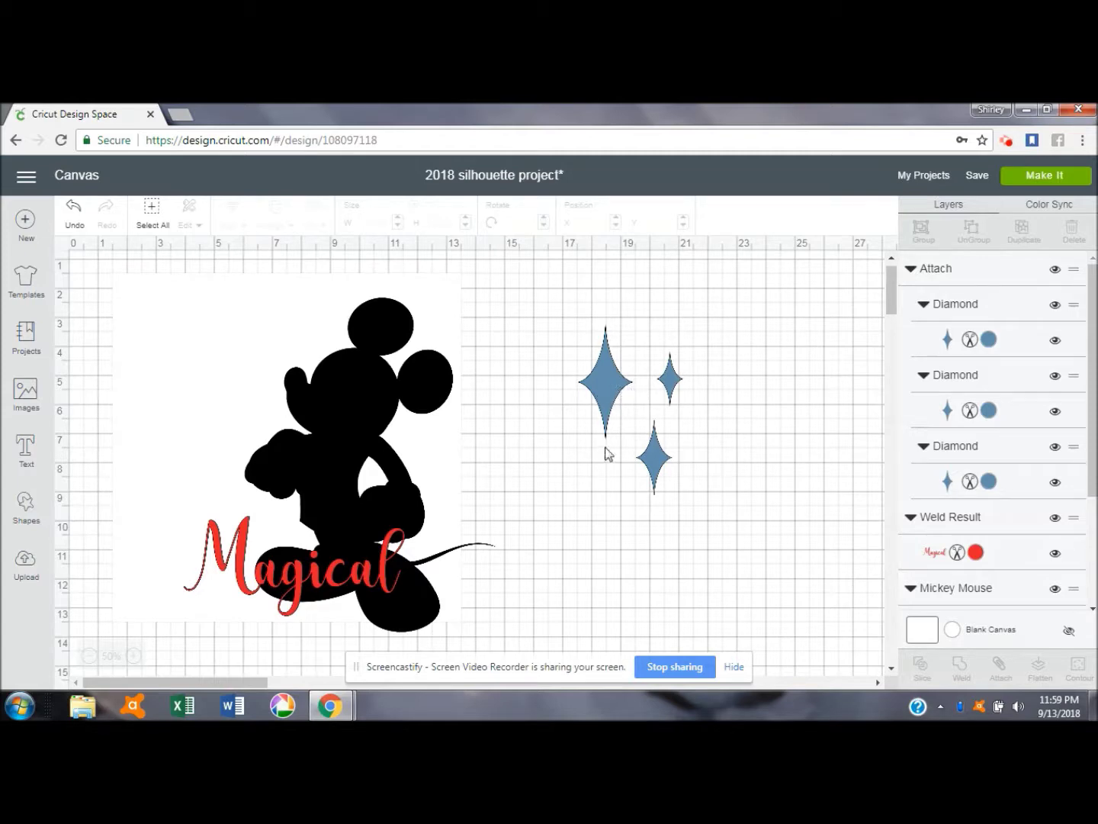
click(608, 391)
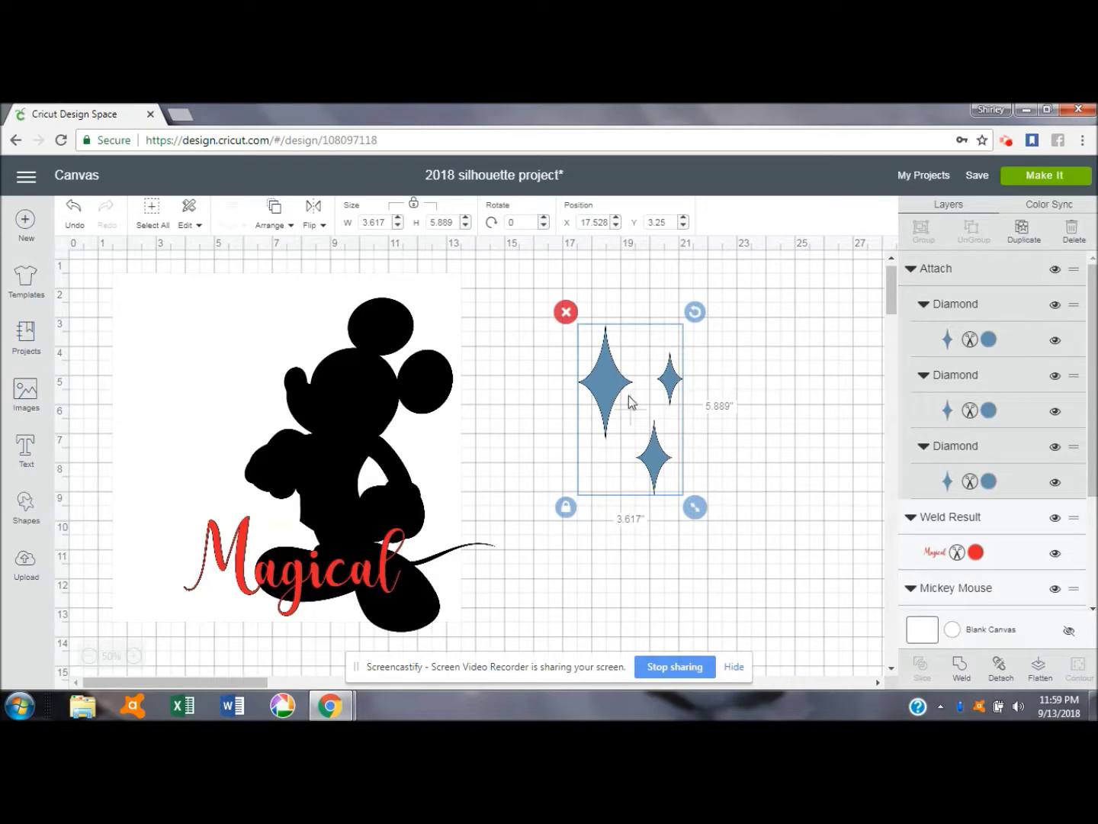
drag(607, 387, 784, 380)
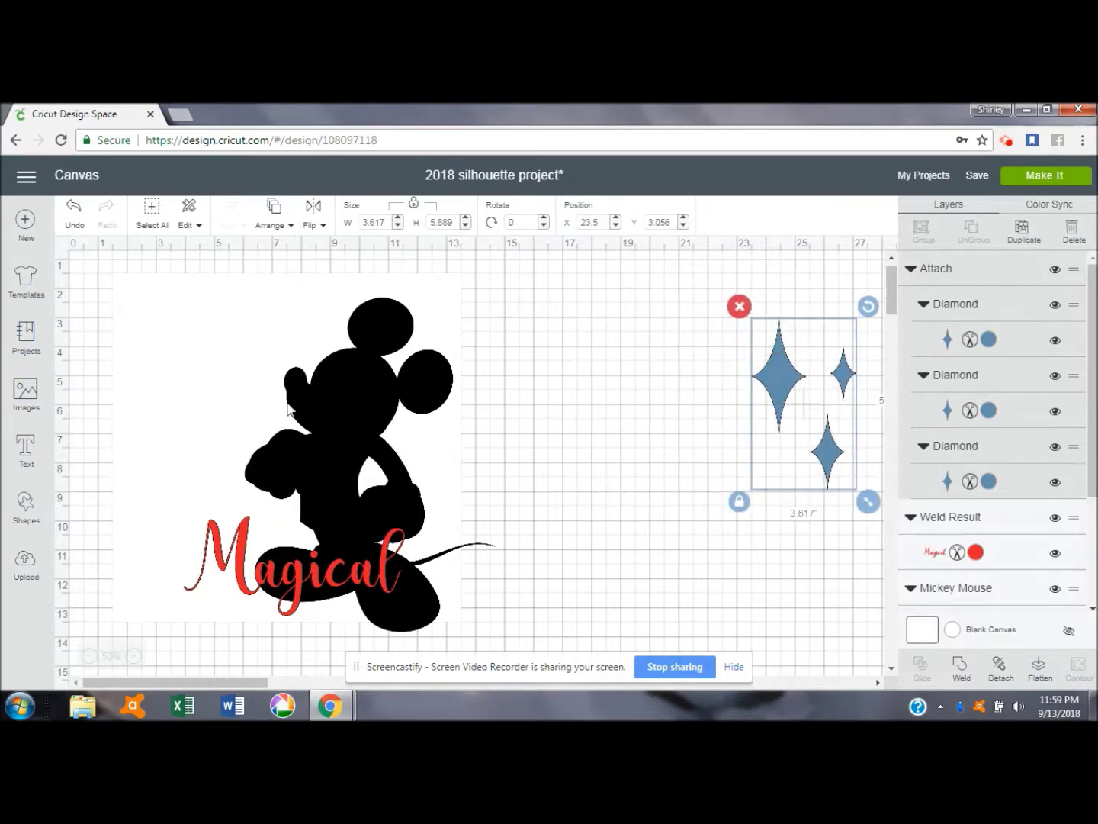
Step: Hide all inner contours of the Mickey silhouette with the Contour tool
click(326, 400)
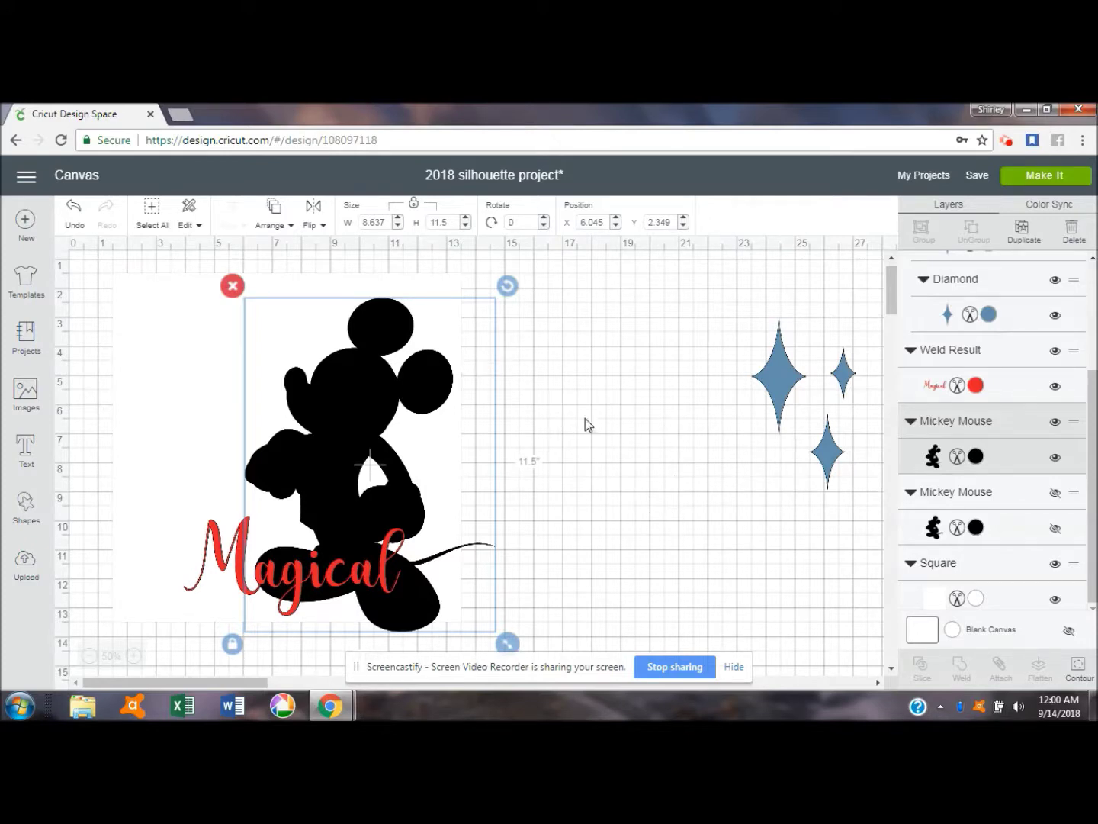
click(1078, 665)
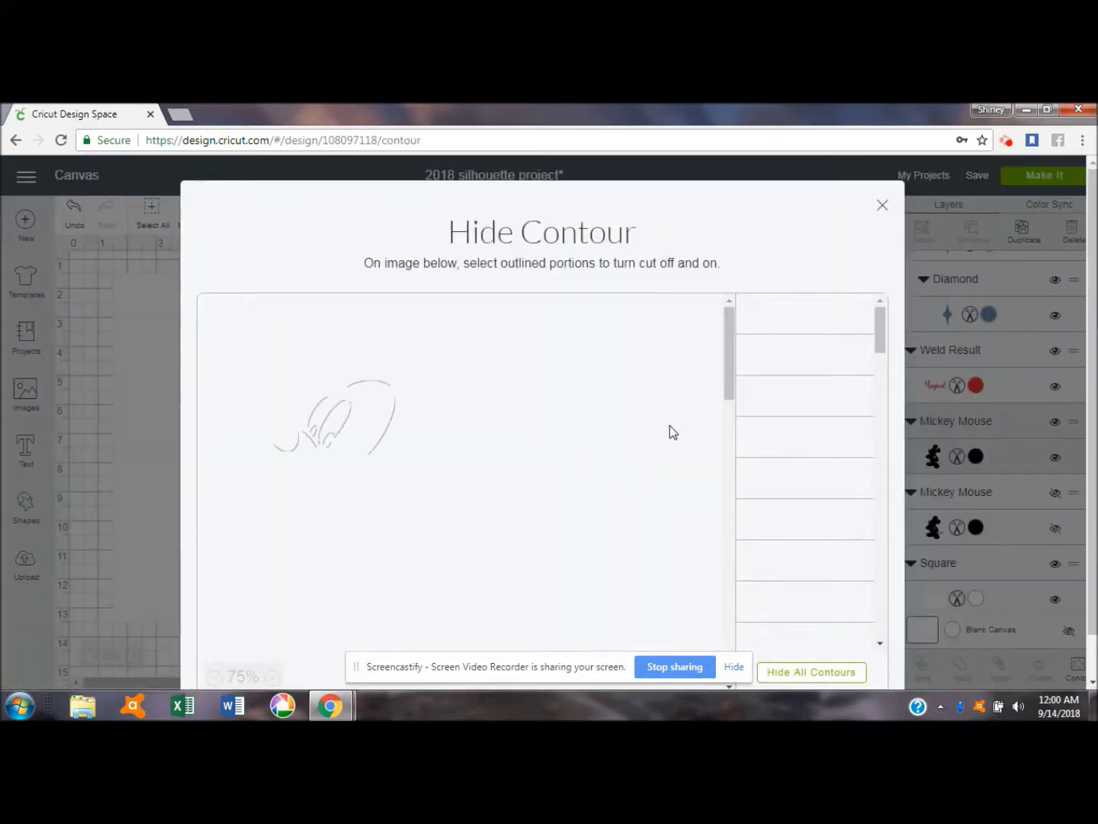
click(381, 436)
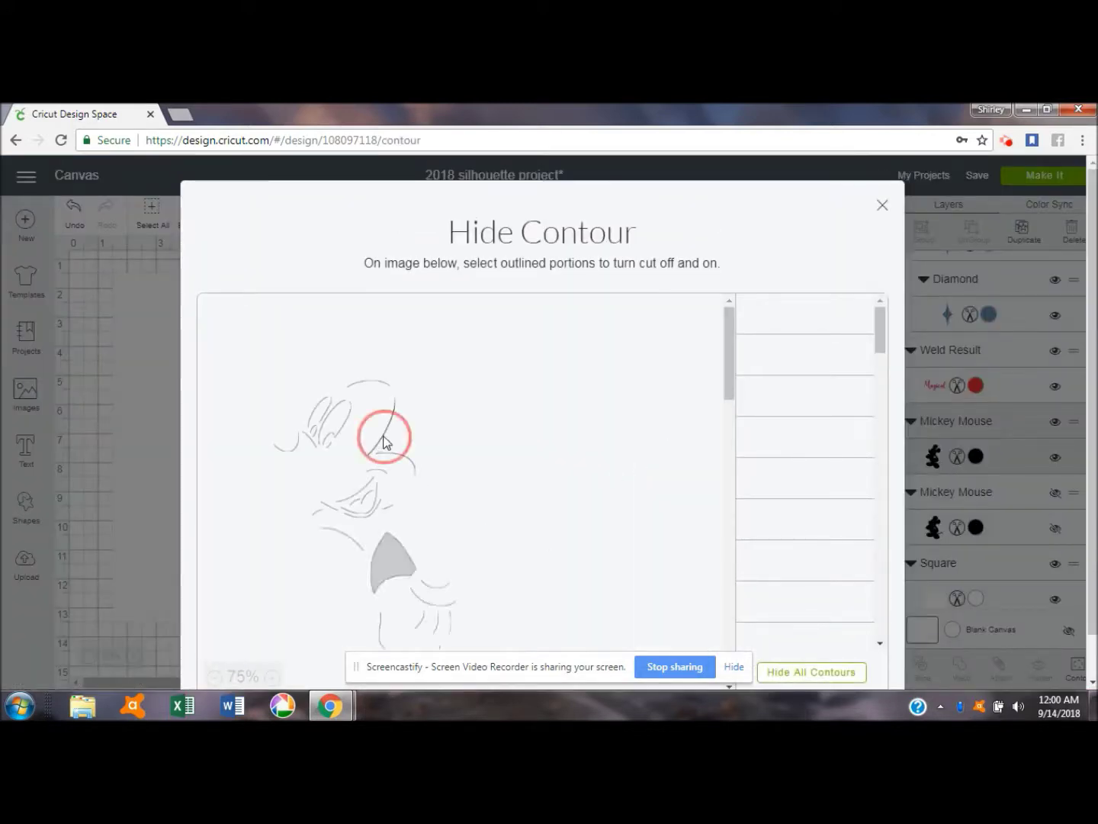
click(374, 384)
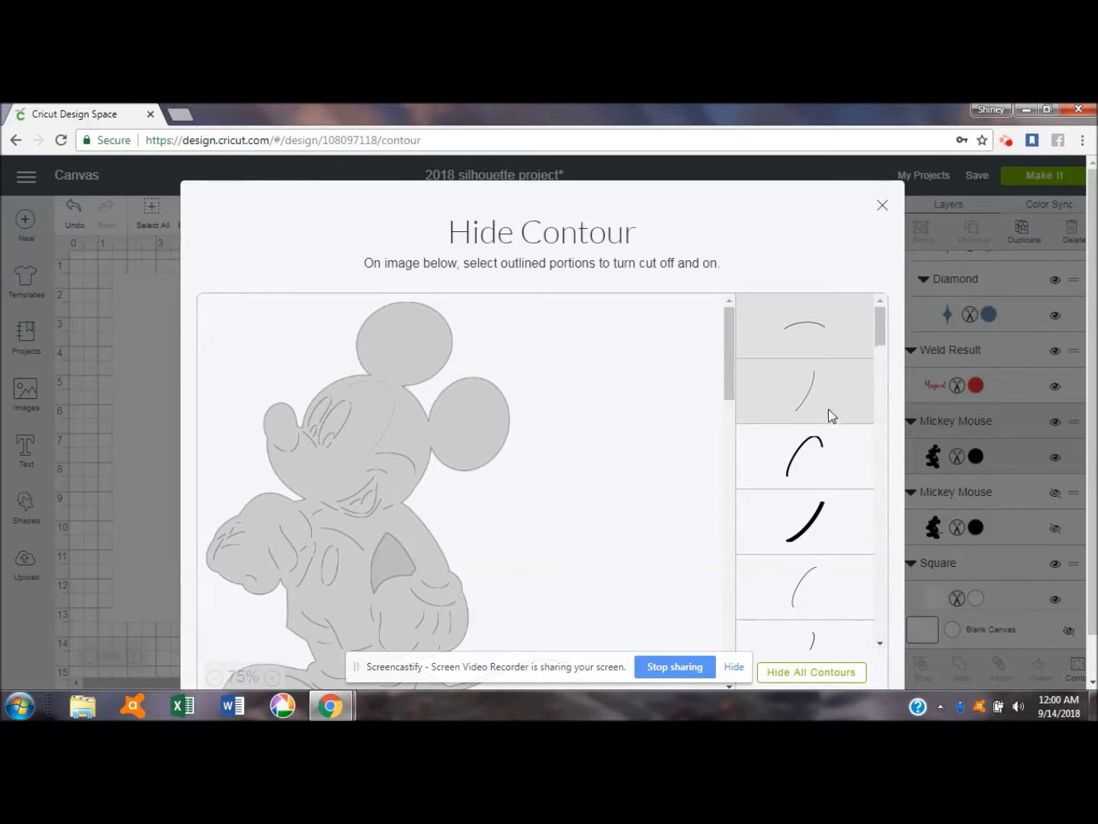
click(830, 672)
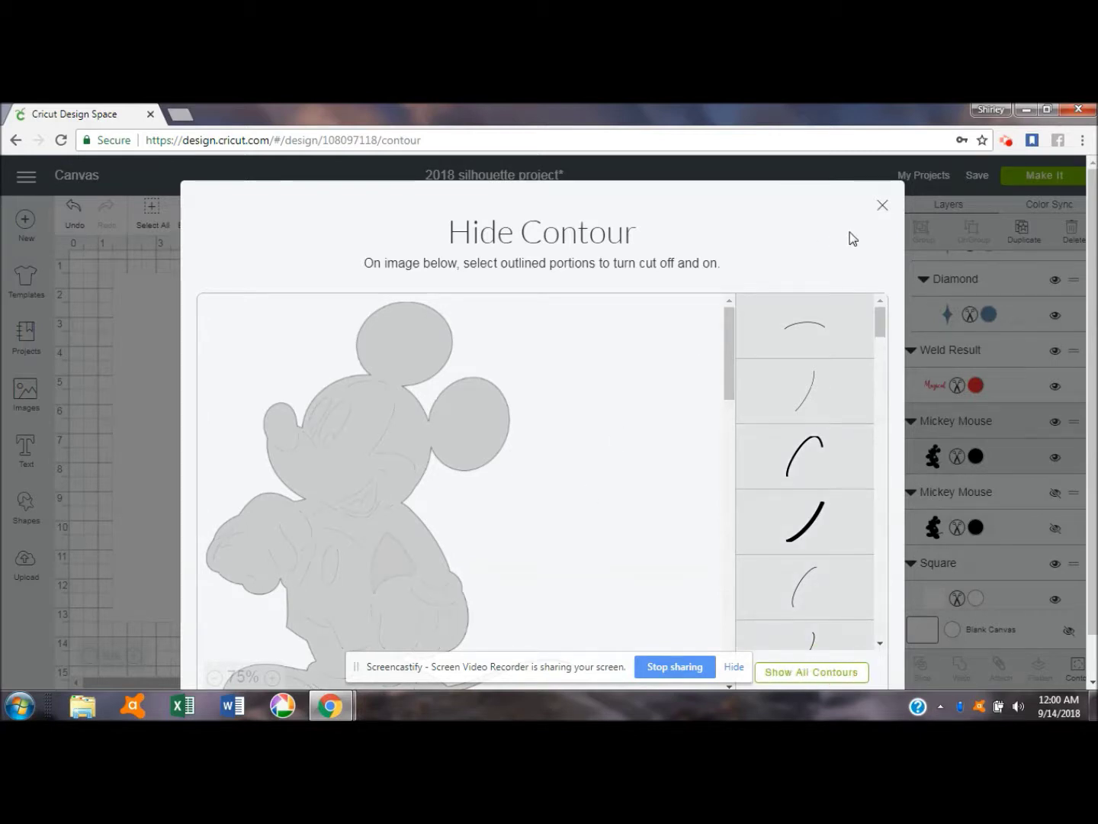
click(883, 208)
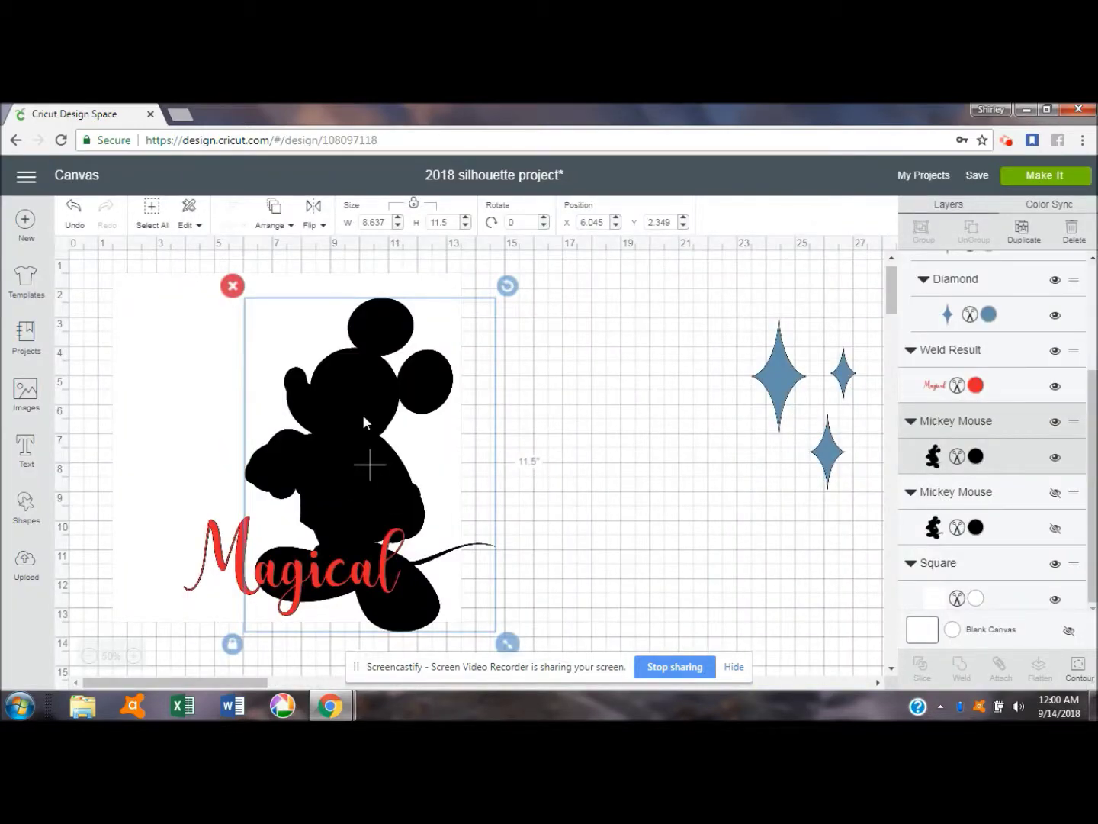
Step: Turn the cutout between Mickey's arm and body back on in the silhouette's contours
click(1075, 663)
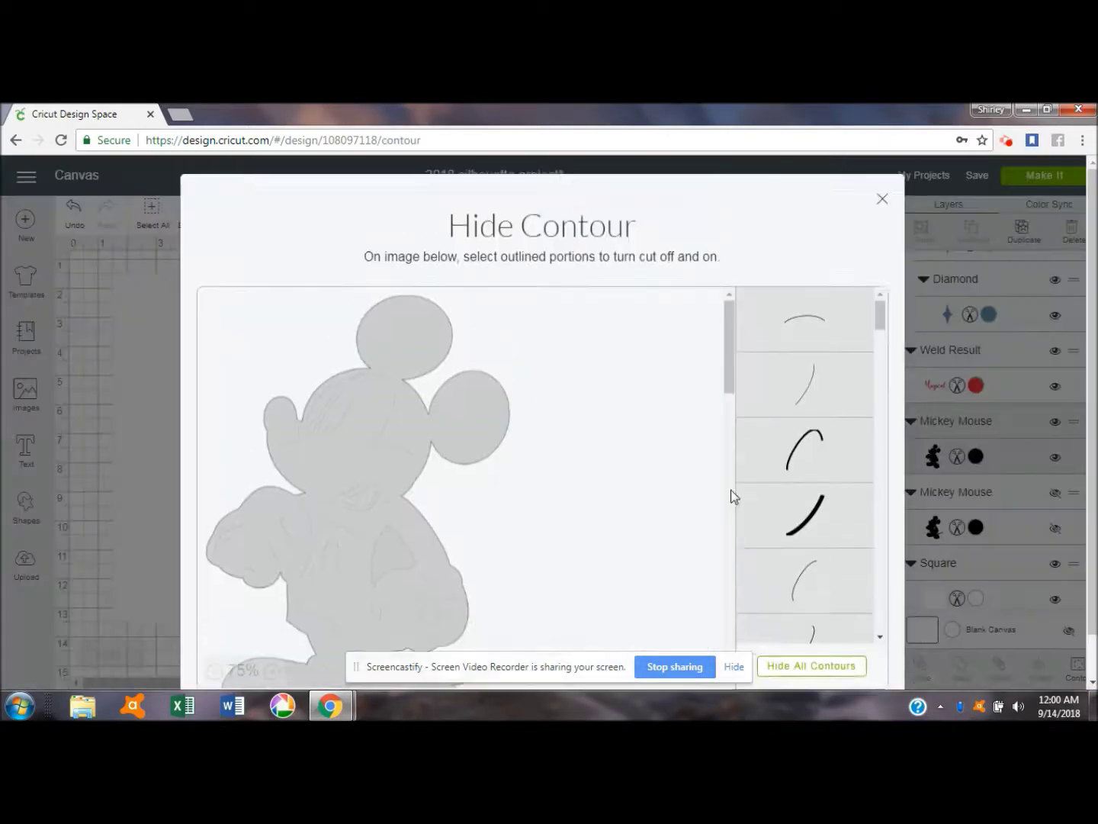
click(396, 567)
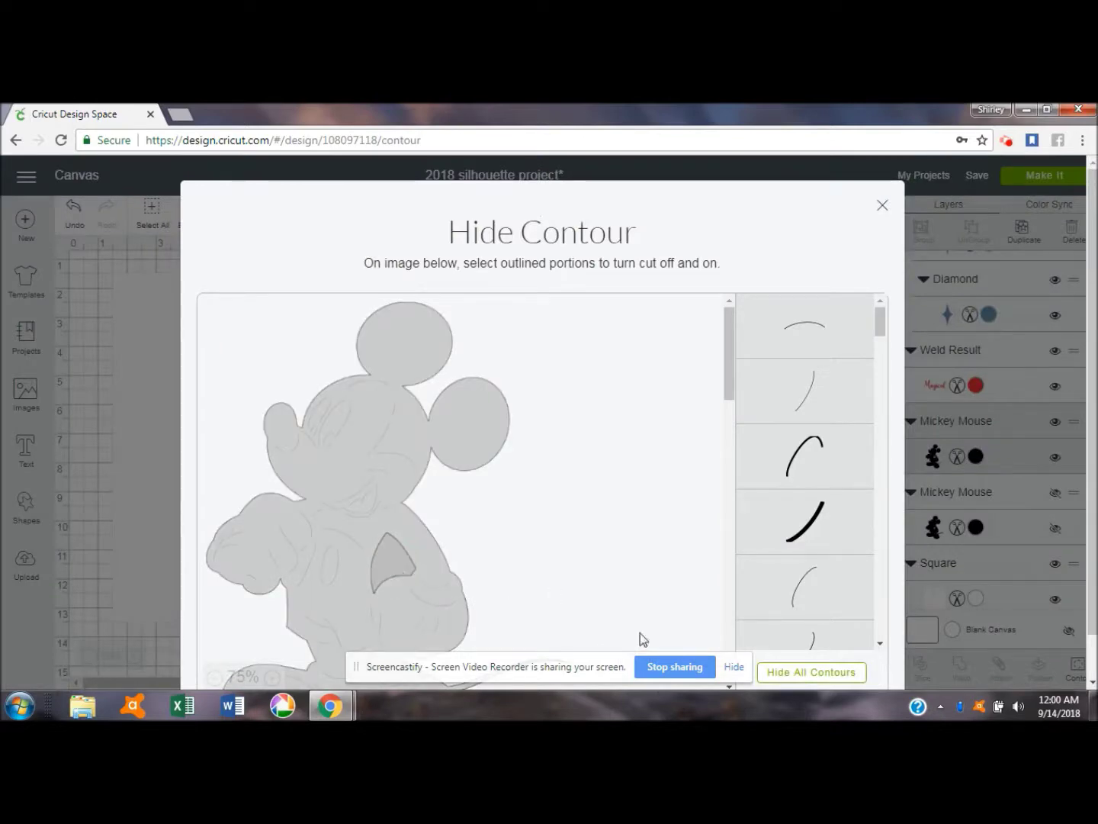
click(883, 206)
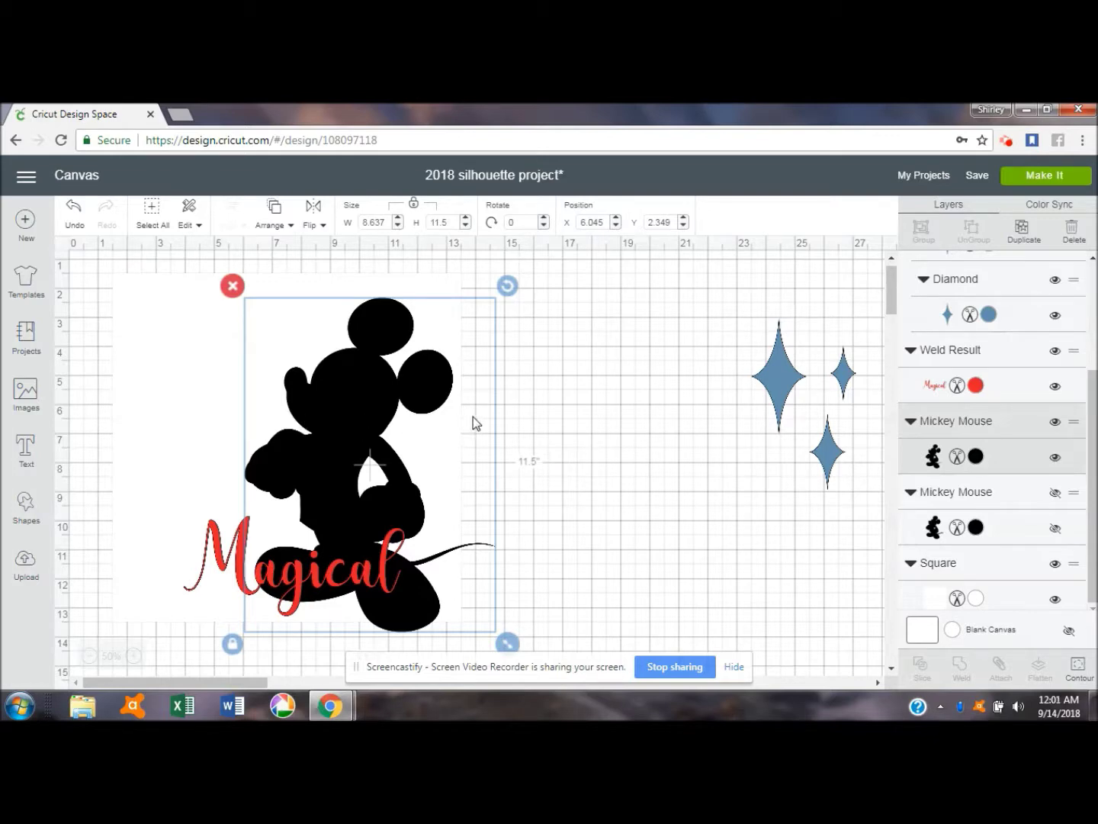
Step: View the Mickey silhouette's image information and its source cartridge, return to the canvas and select the white square
click(969, 458)
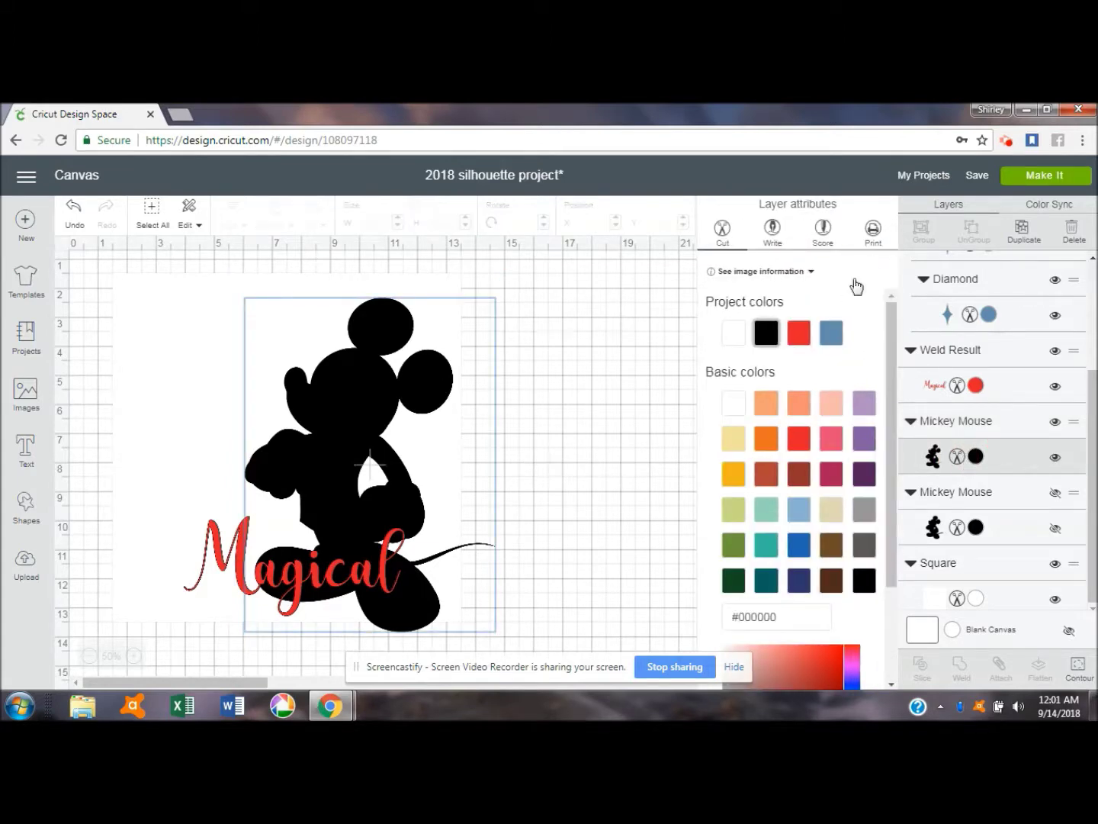
click(790, 274)
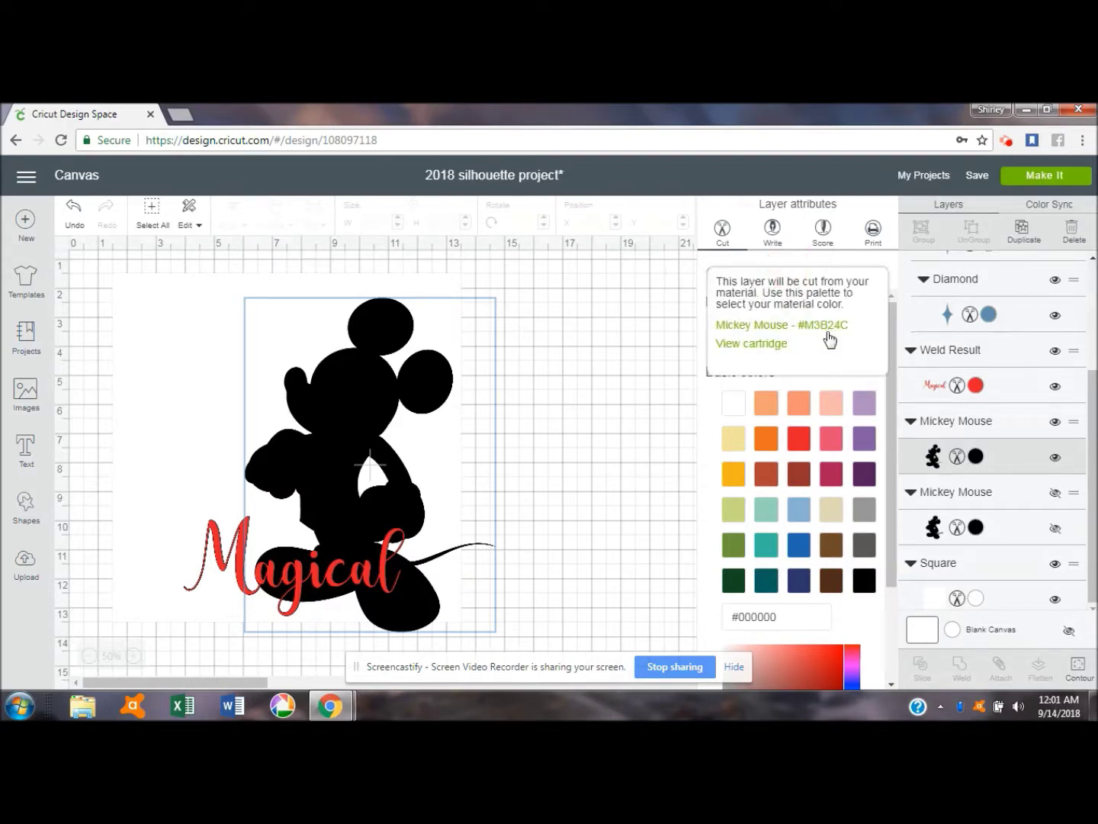
click(770, 347)
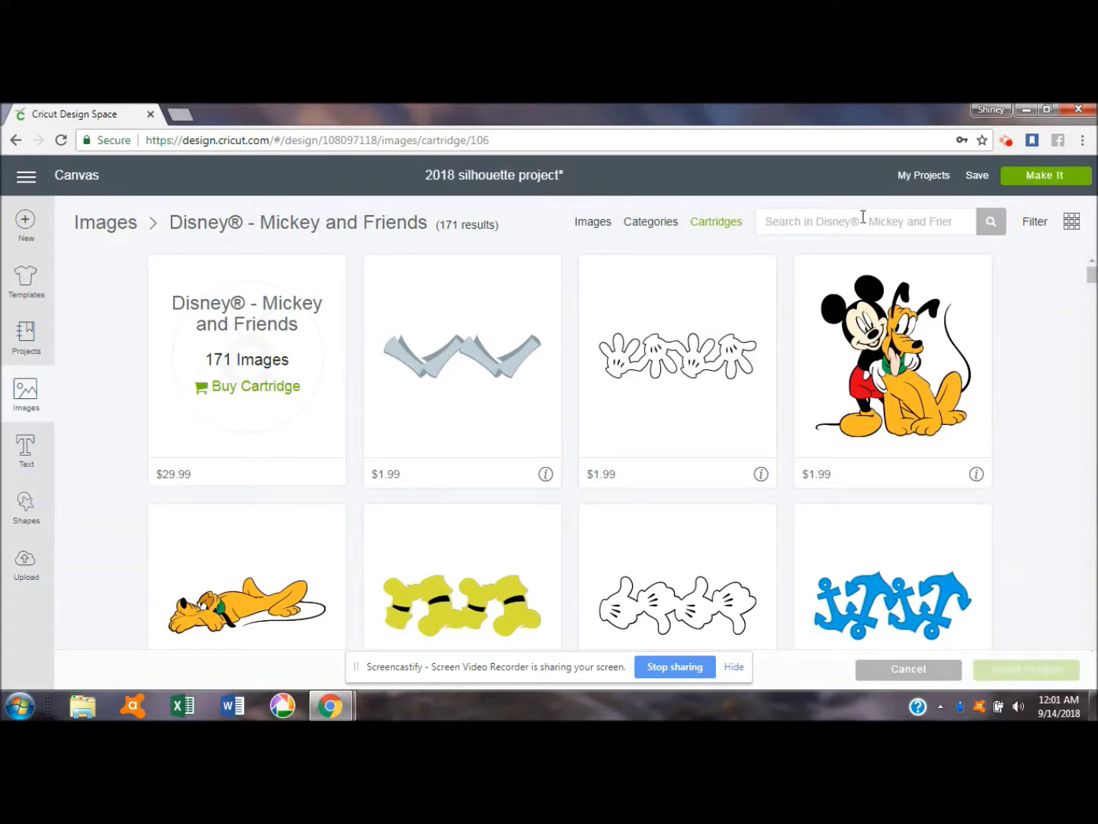
click(24, 392)
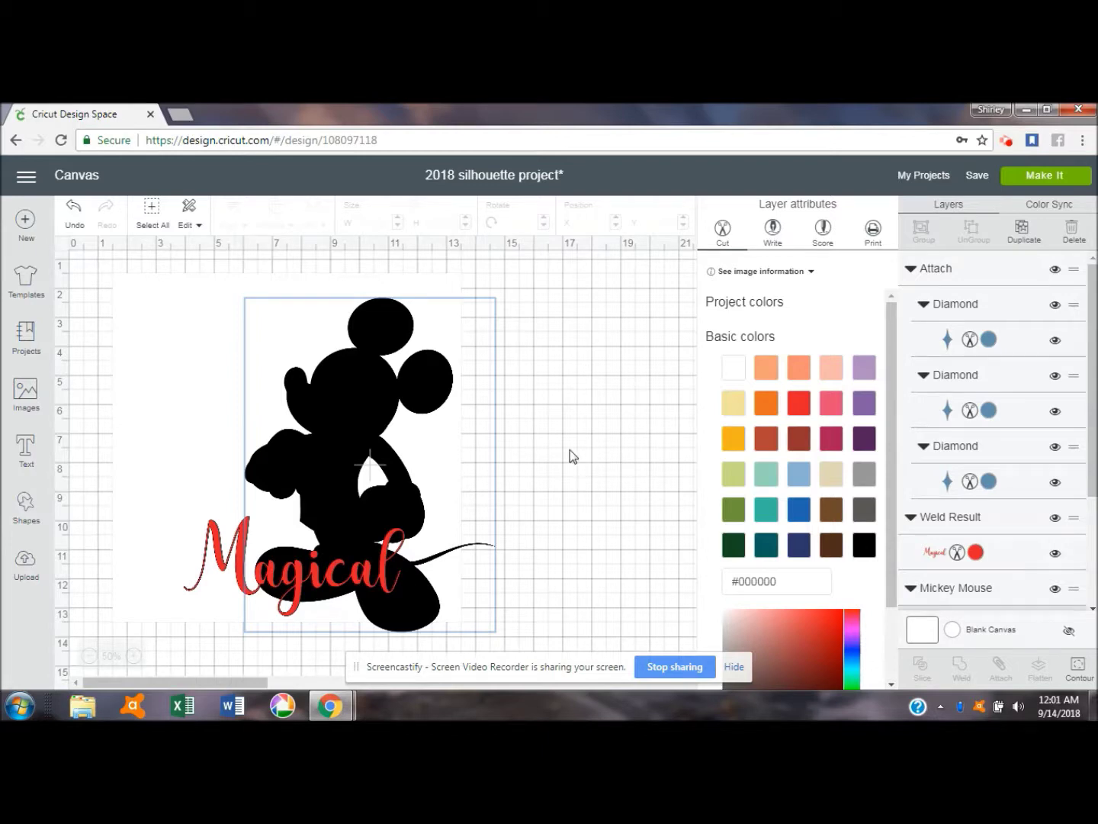
click(203, 326)
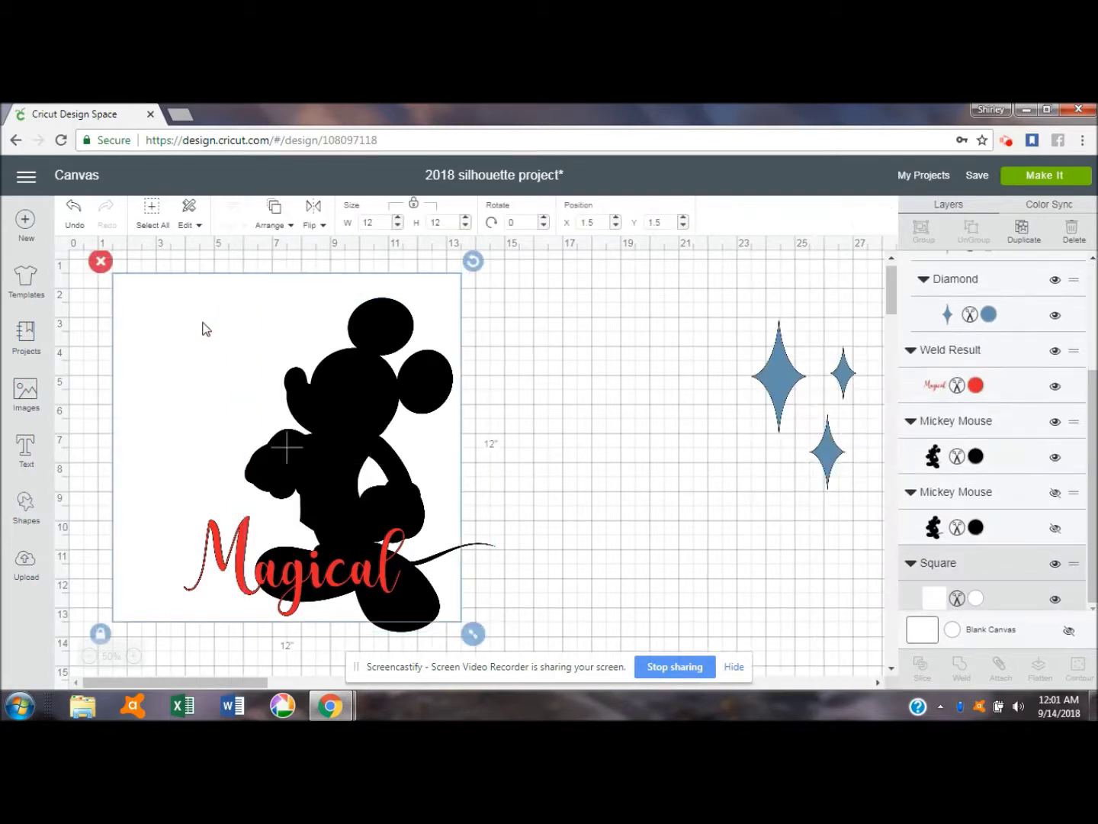
Step: Hide the white square layer and save the silhouette project
click(1054, 563)
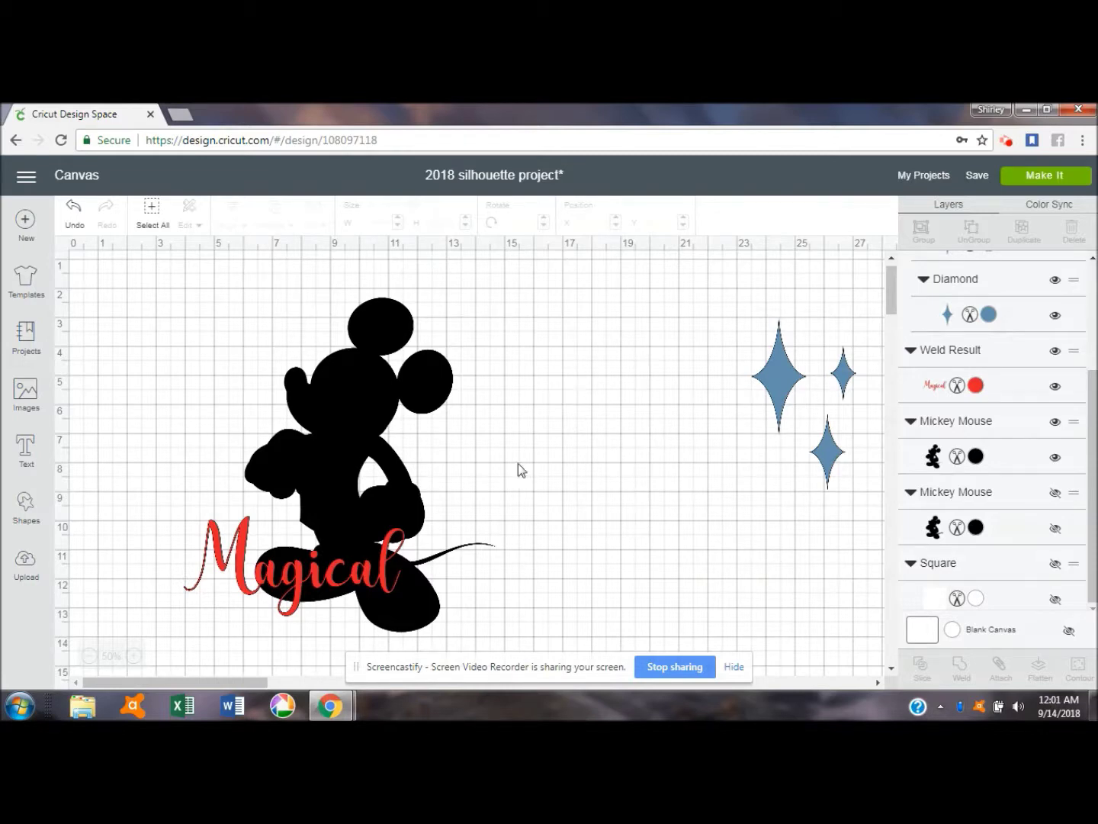
click(986, 178)
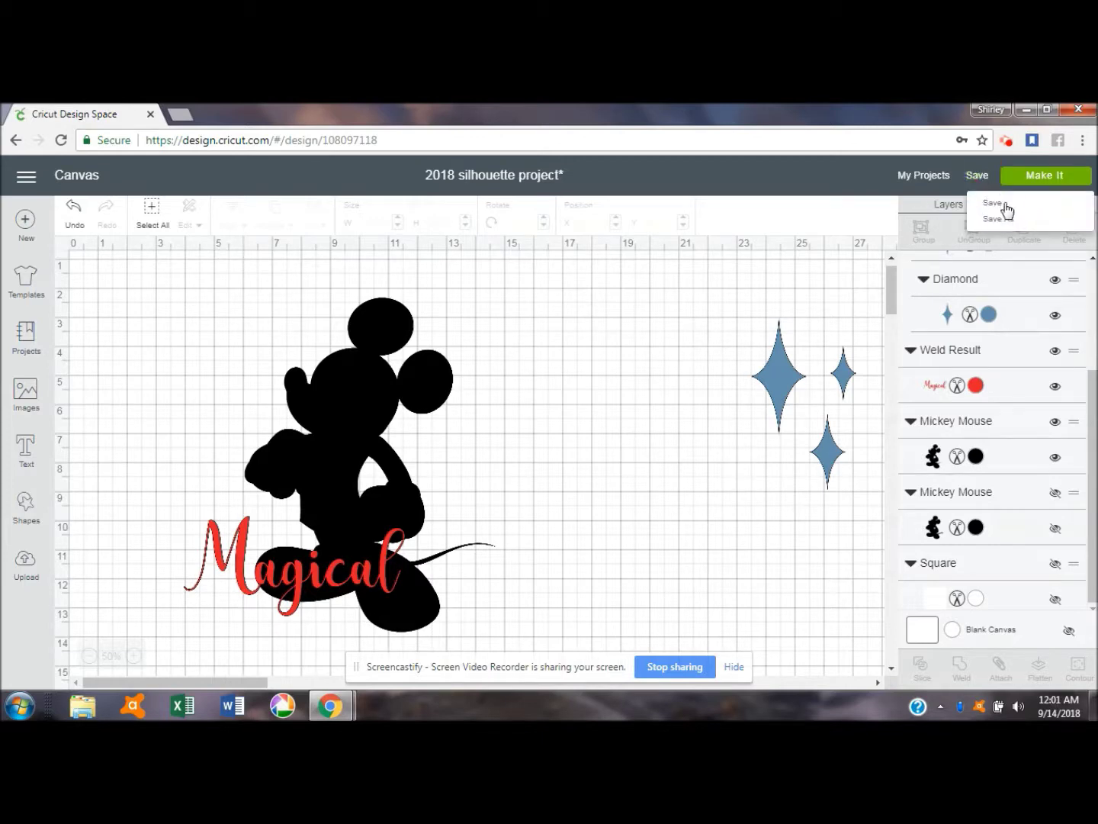
click(1003, 206)
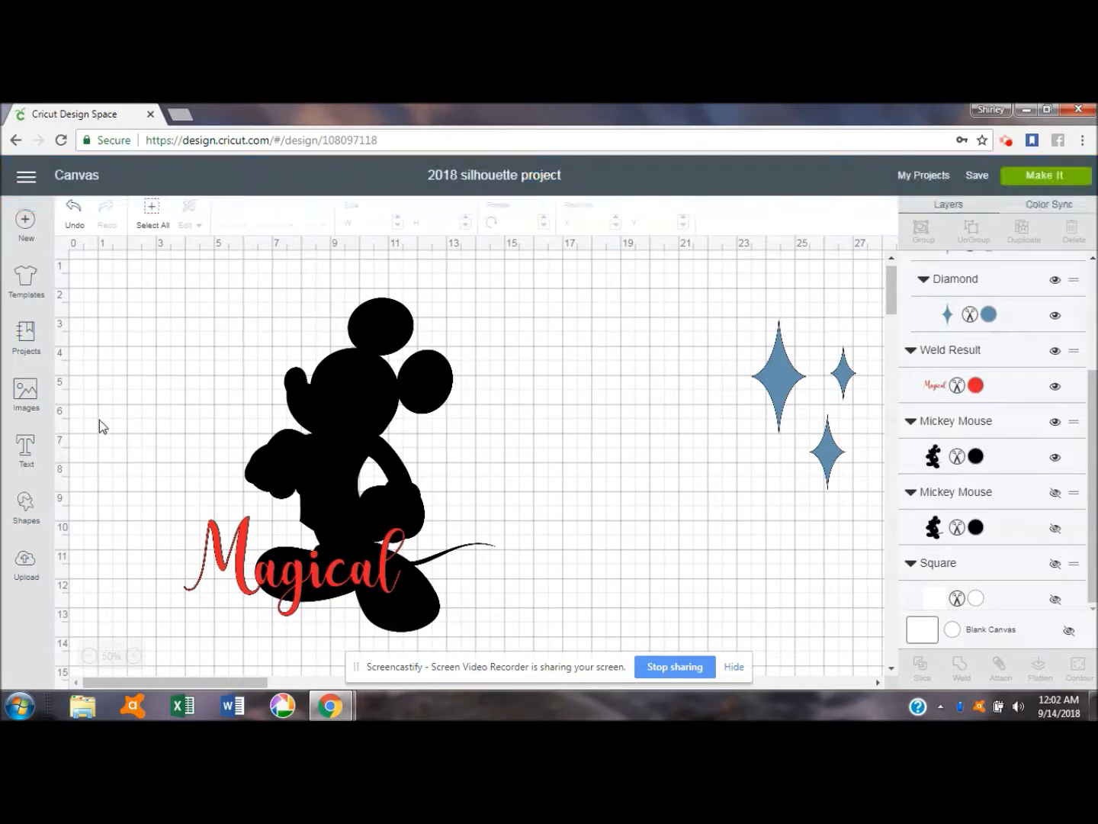
Step: Open the saved project "2018 lost tooth" for editing on the canvas
click(925, 181)
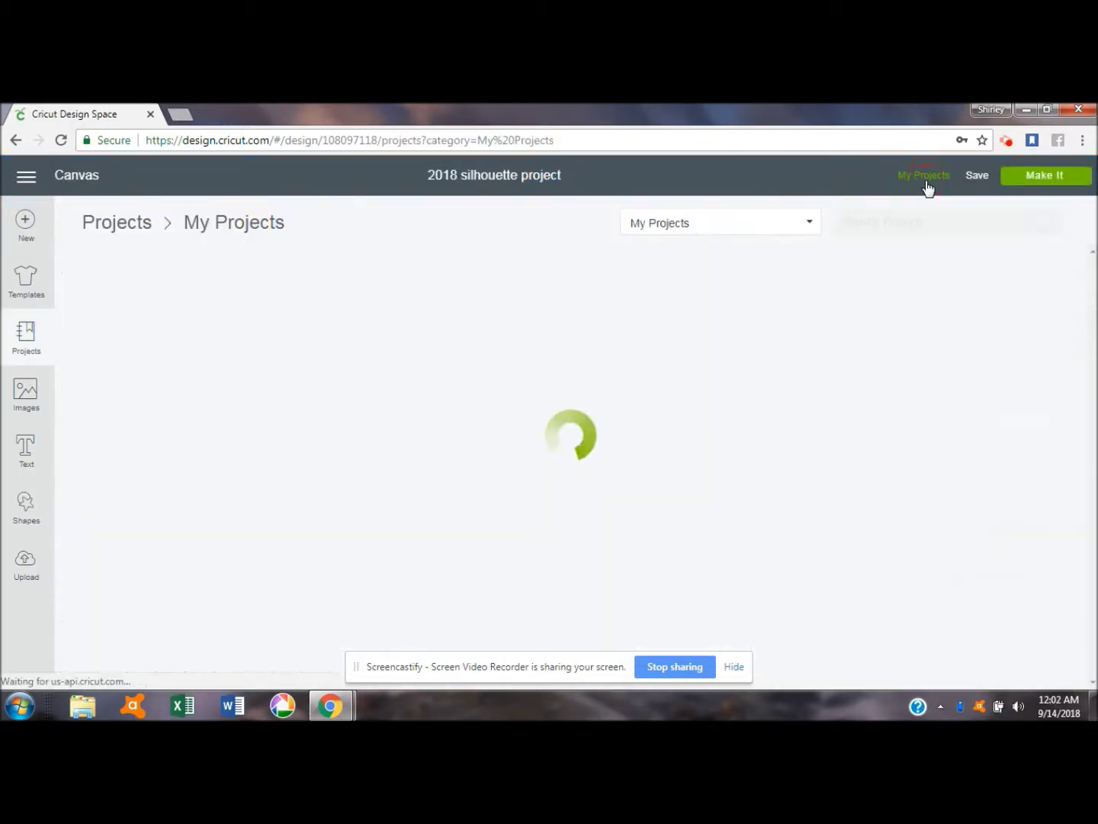
click(390, 355)
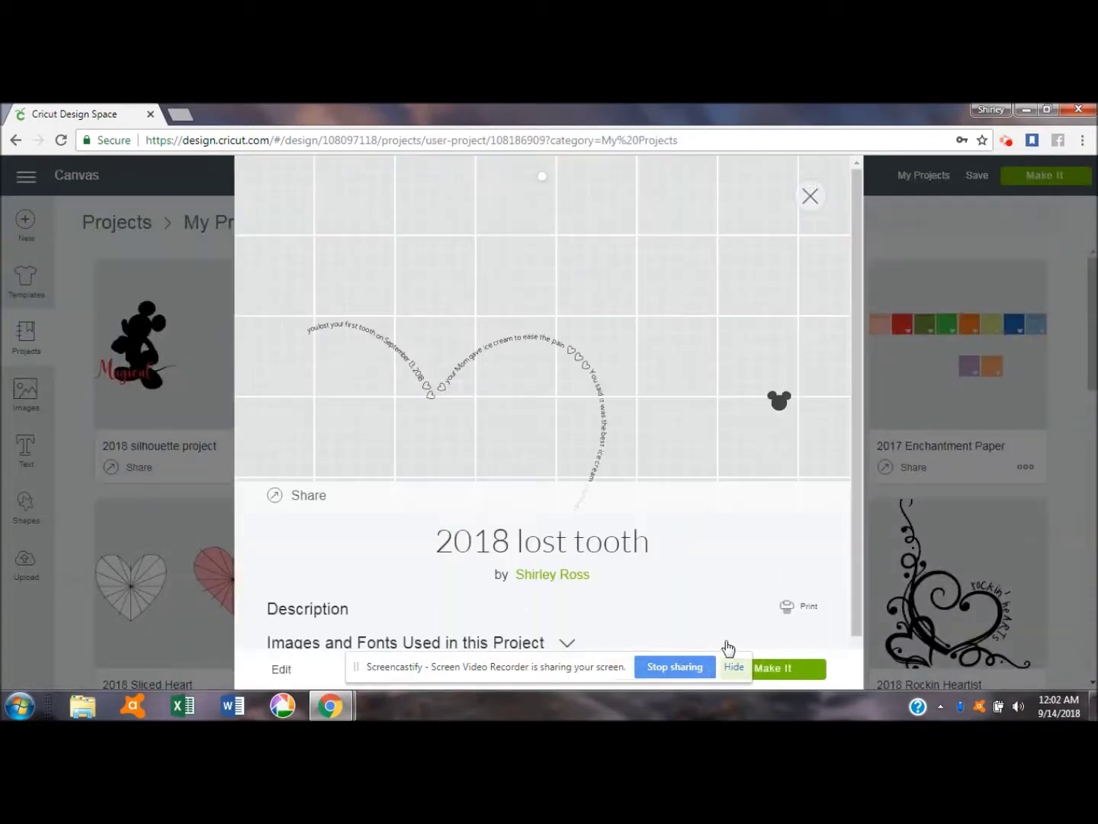
click(734, 668)
click(661, 671)
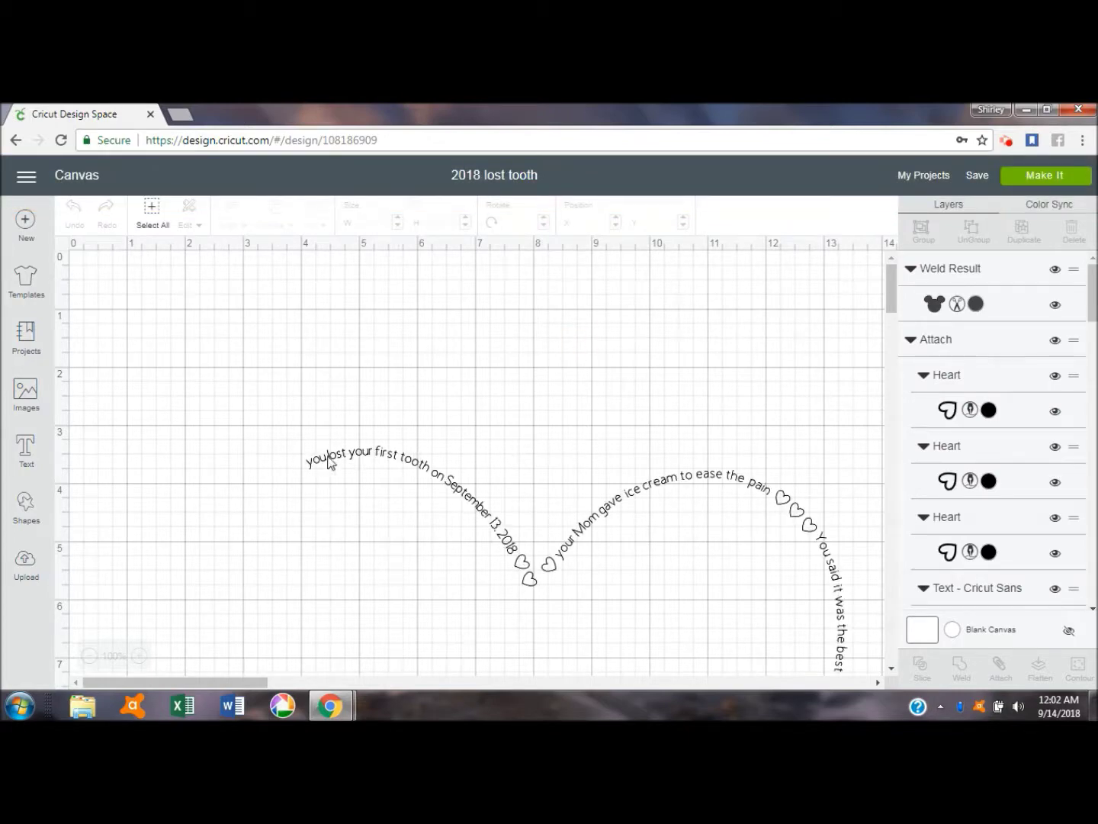
Step: Insert a heart shape within the curved lettering and enlarge it to about 8.32 by 7.88 inches
mouse_move(888, 279)
mouse_down()
mouse_move(892, 309)
mouse_move(891, 299)
mouse_up()
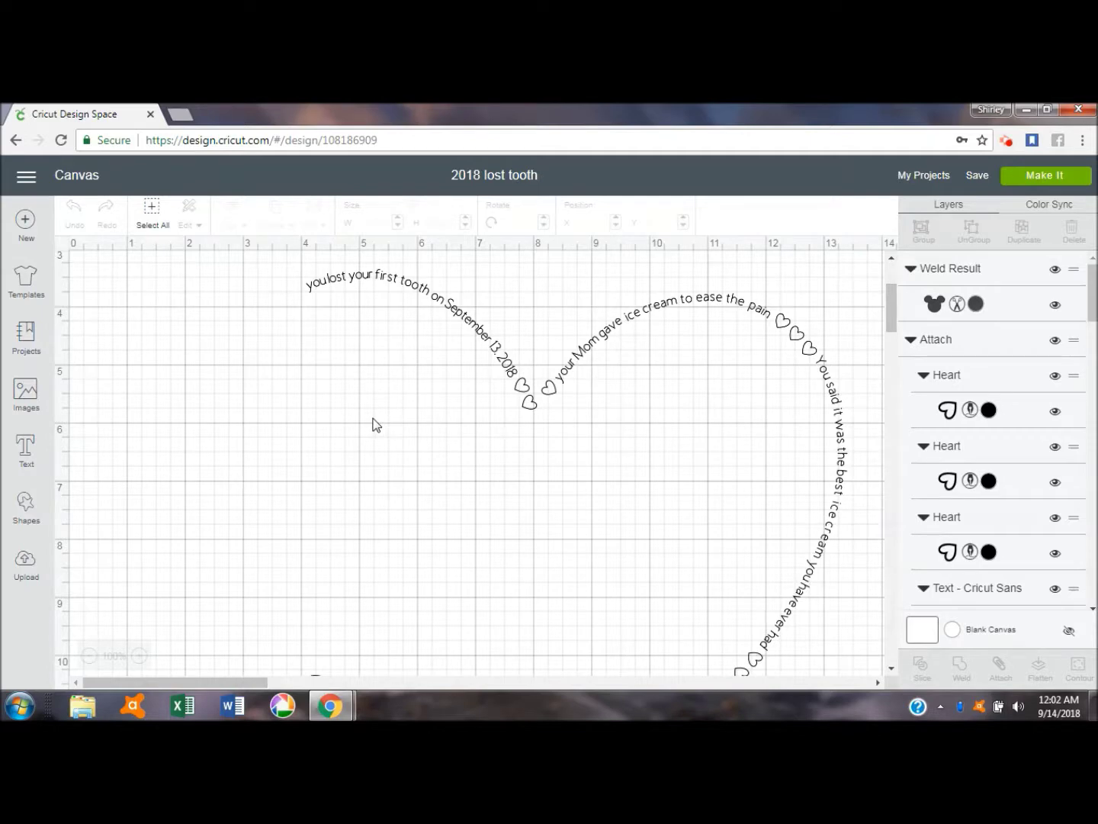
click(25, 502)
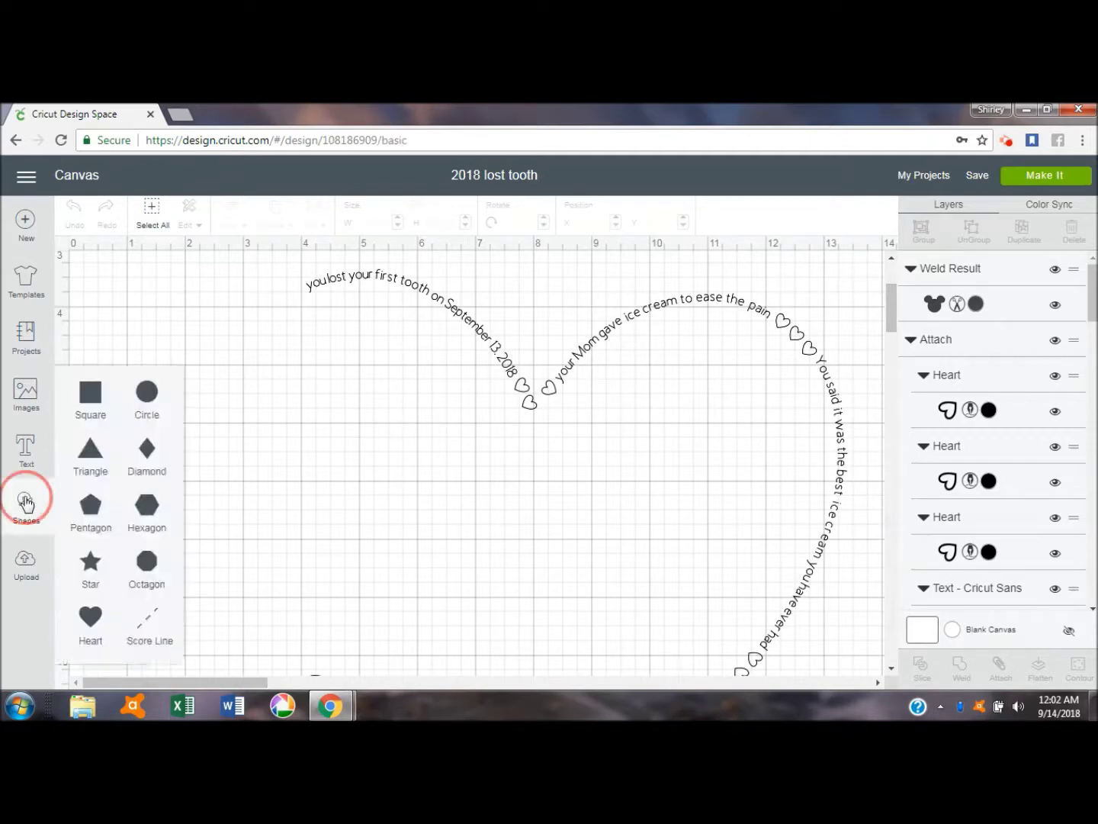
click(91, 615)
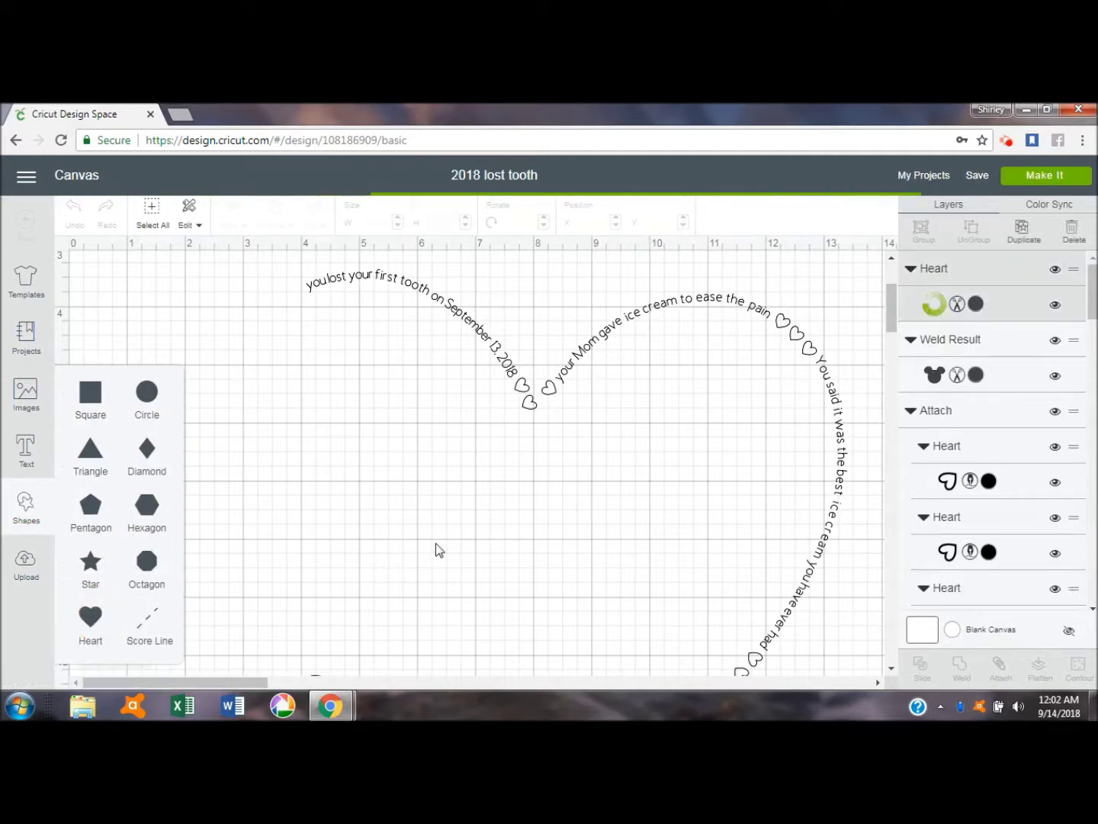
drag(298, 320, 423, 503)
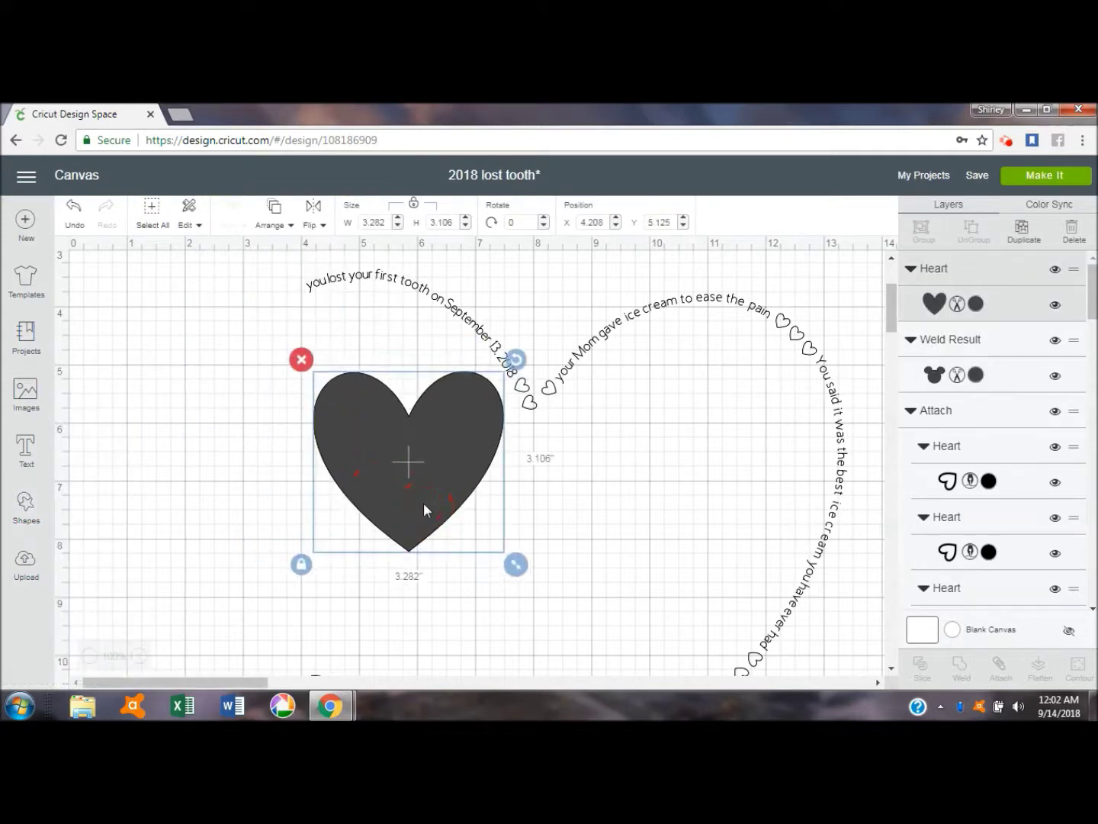
drag(515, 566, 829, 718)
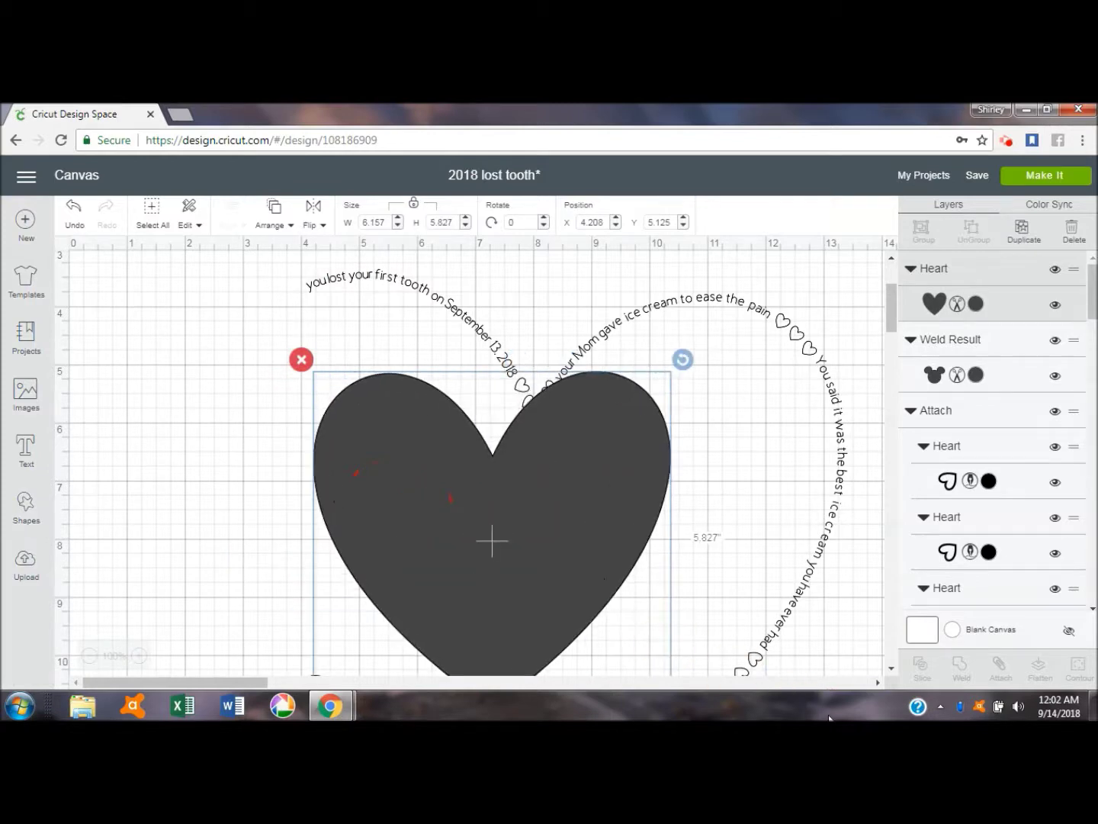
drag(893, 322, 895, 342)
drag(681, 550, 808, 665)
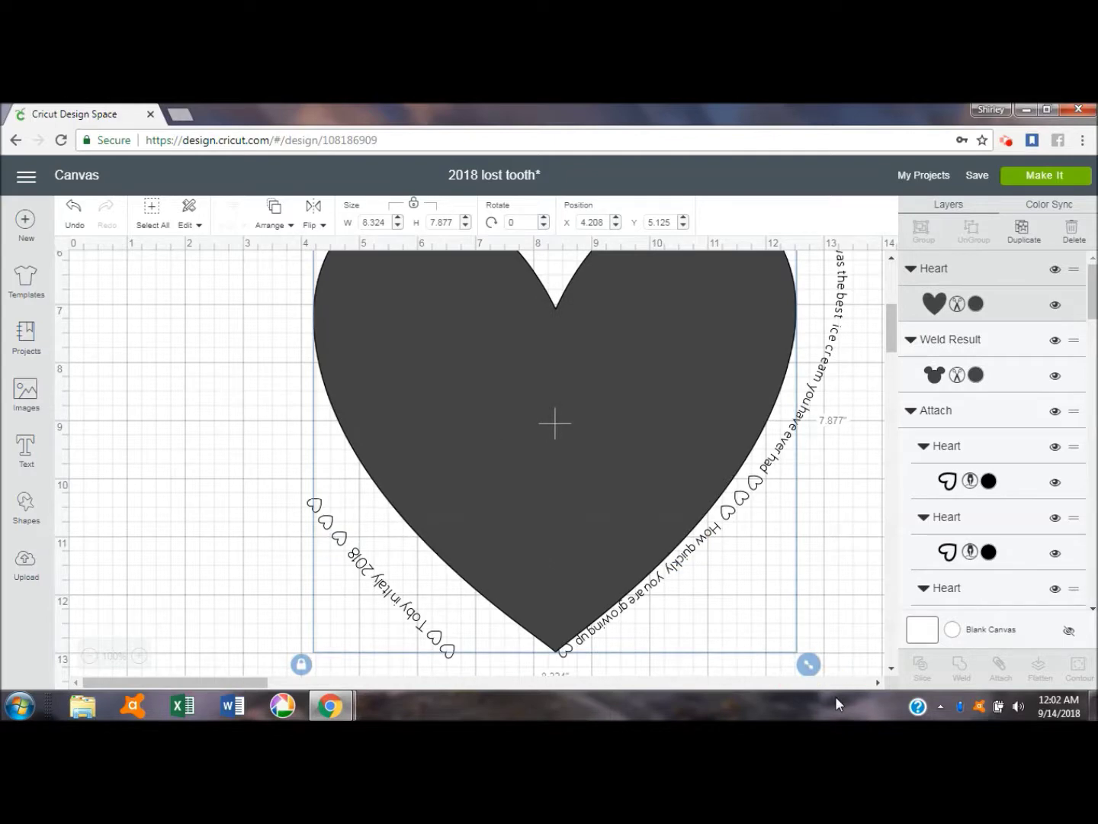
Step: Enlarge the heart to about 9.52 by 9.01 inches and place it at about X 3.18, Y 4.04 inside the lettering
drag(684, 499, 638, 516)
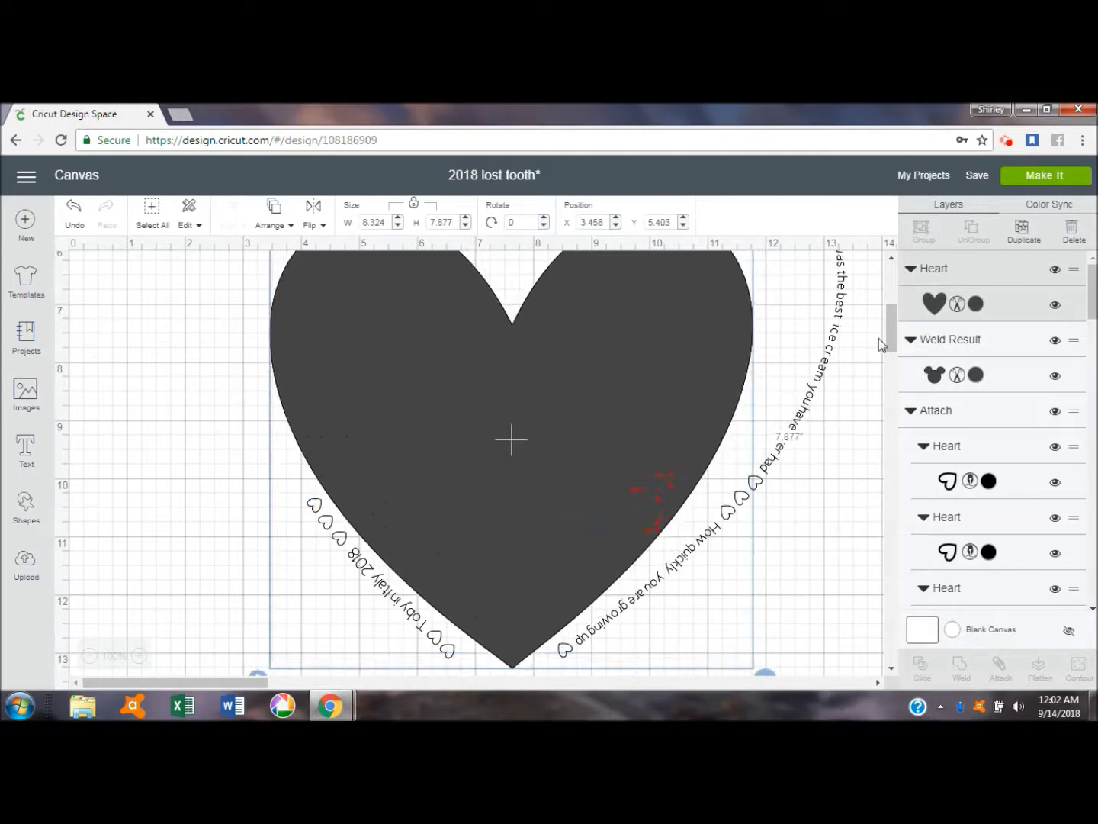
drag(890, 336, 891, 312)
drag(656, 545, 601, 476)
drag(891, 301, 895, 335)
drag(687, 447, 766, 539)
drag(888, 345, 890, 315)
click(743, 486)
drag(744, 487, 766, 471)
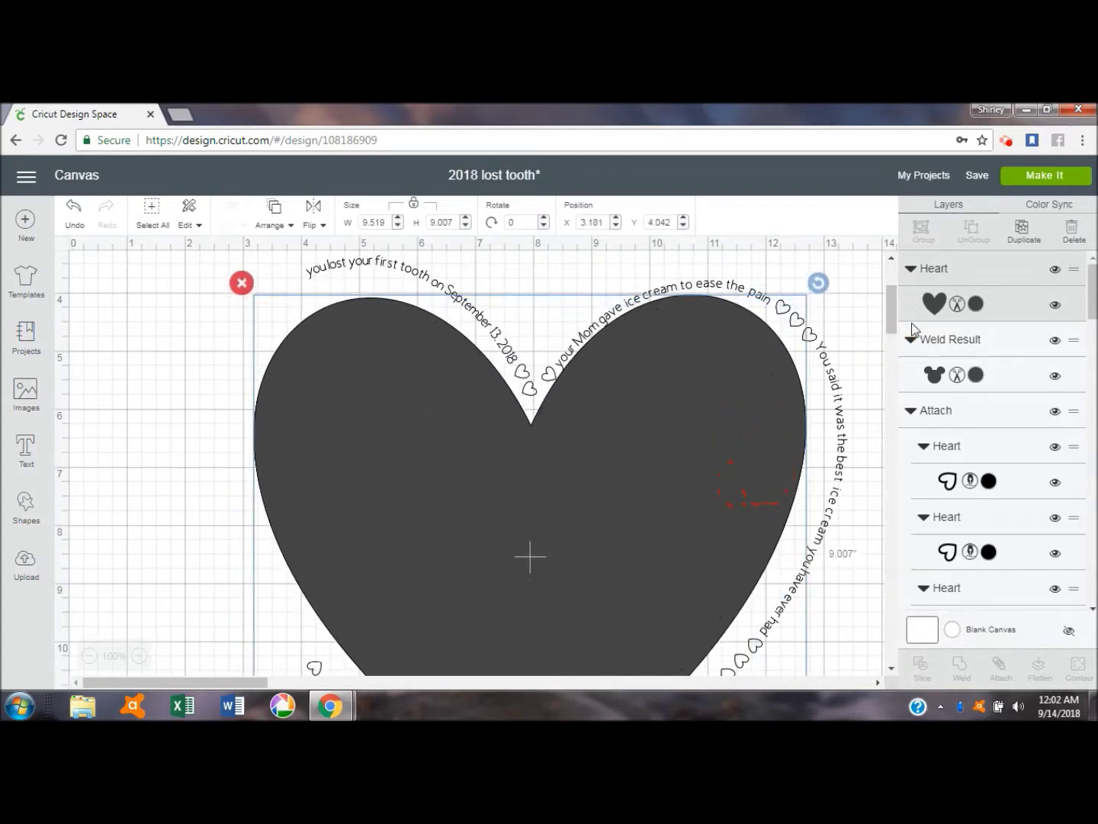
Step: Resize the heart to about 10.07 by 9.53 inches and align its right side with the lettering at about X 3.06, Y 3.92
drag(894, 320, 893, 346)
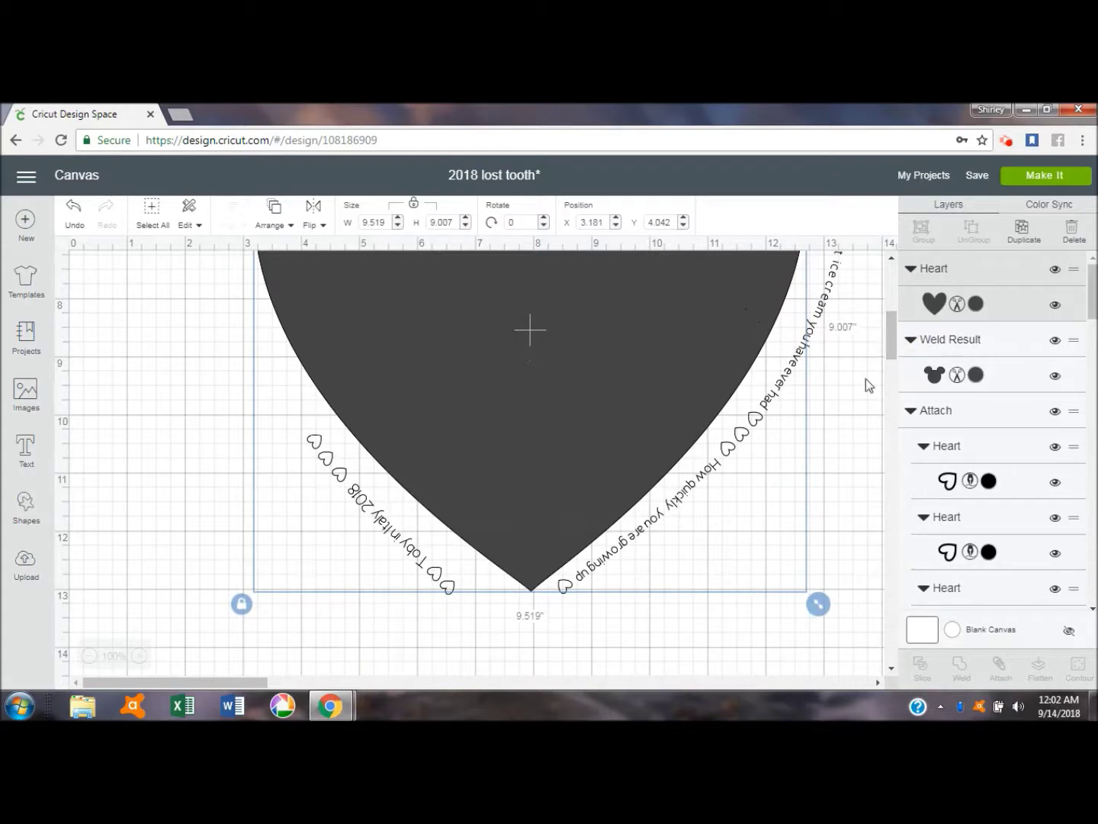
drag(821, 607, 876, 657)
click(643, 474)
drag(616, 476, 595, 463)
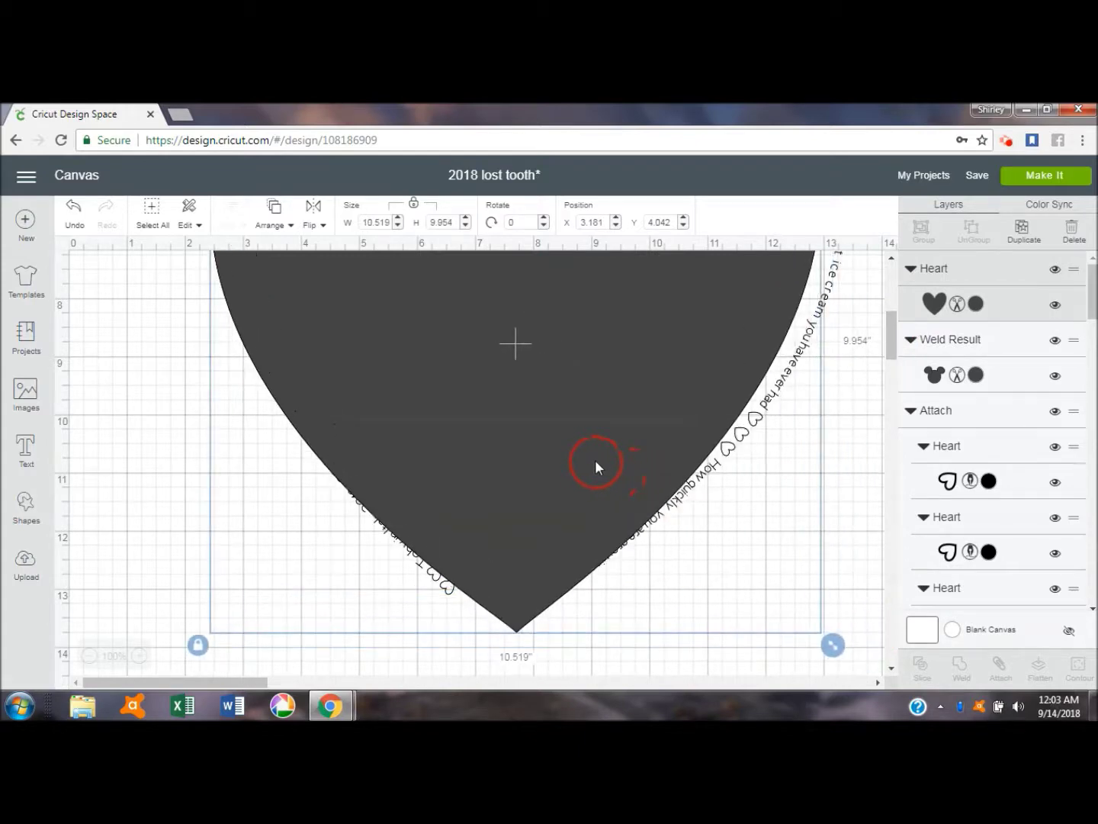
drag(834, 645, 806, 621)
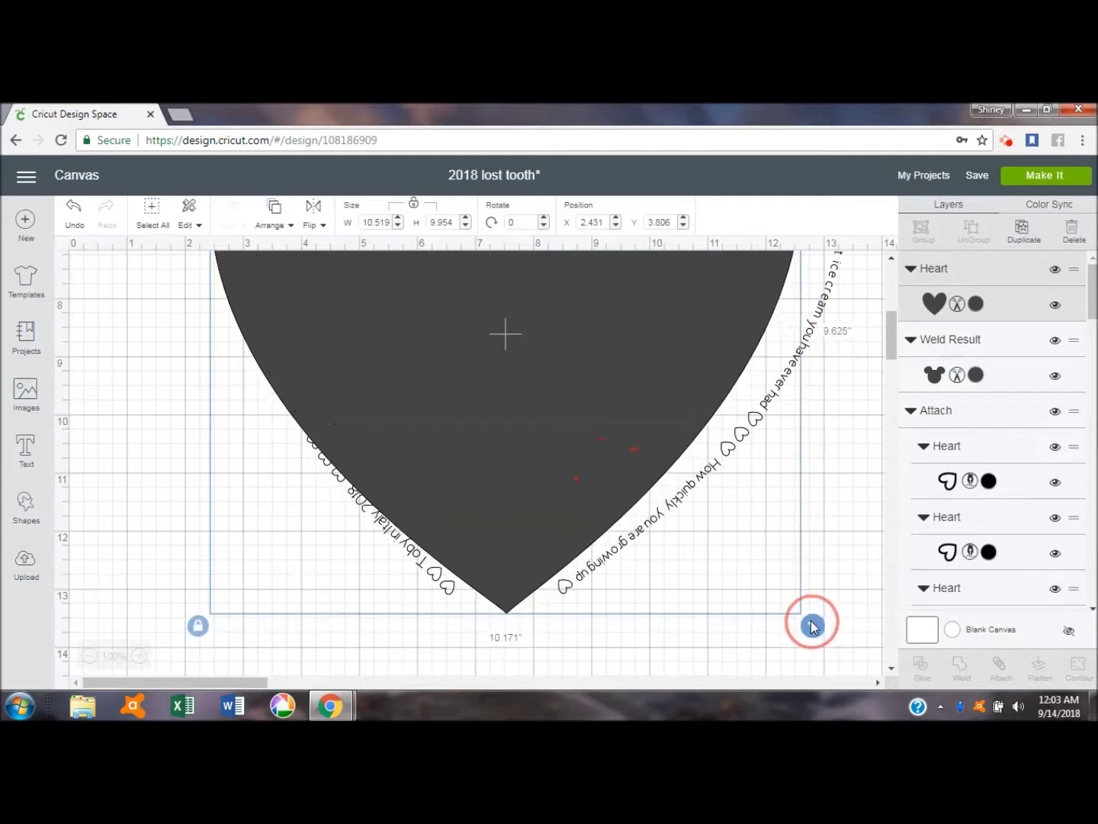
drag(888, 345, 889, 326)
drag(792, 347, 833, 354)
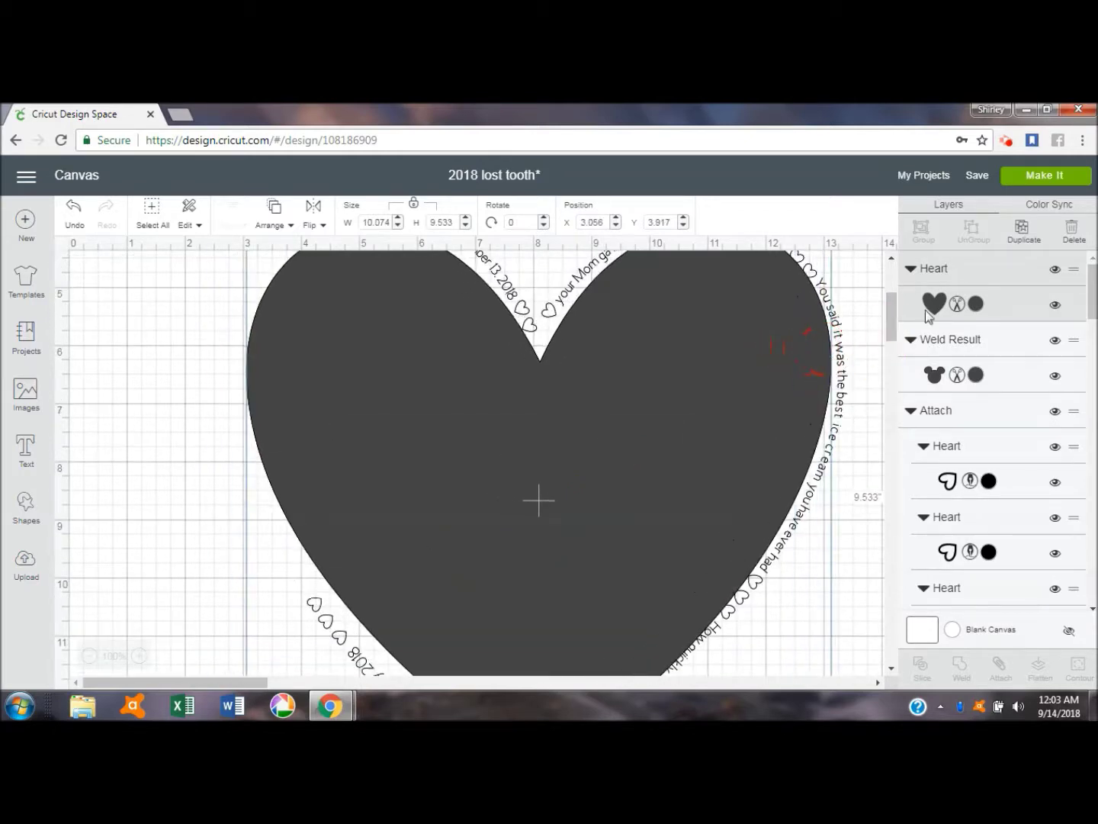
Step: Rotate the heart by about 3.5 degrees to follow the lettering and delete the heart from the canvas
drag(891, 321, 843, 346)
drag(699, 551, 696, 551)
drag(844, 329, 854, 340)
drag(687, 555, 673, 557)
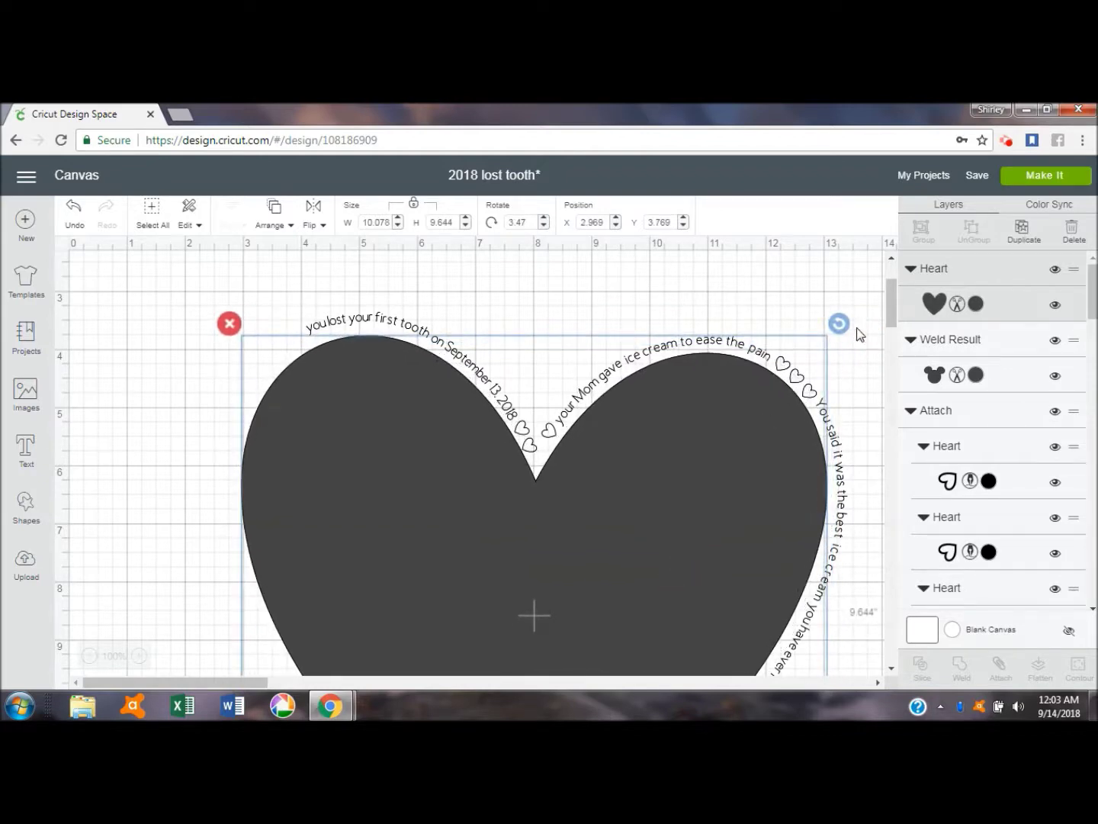
mouse_move(889, 294)
mouse_down()
mouse_move(889, 335)
mouse_move(890, 287)
mouse_move(890, 305)
mouse_up()
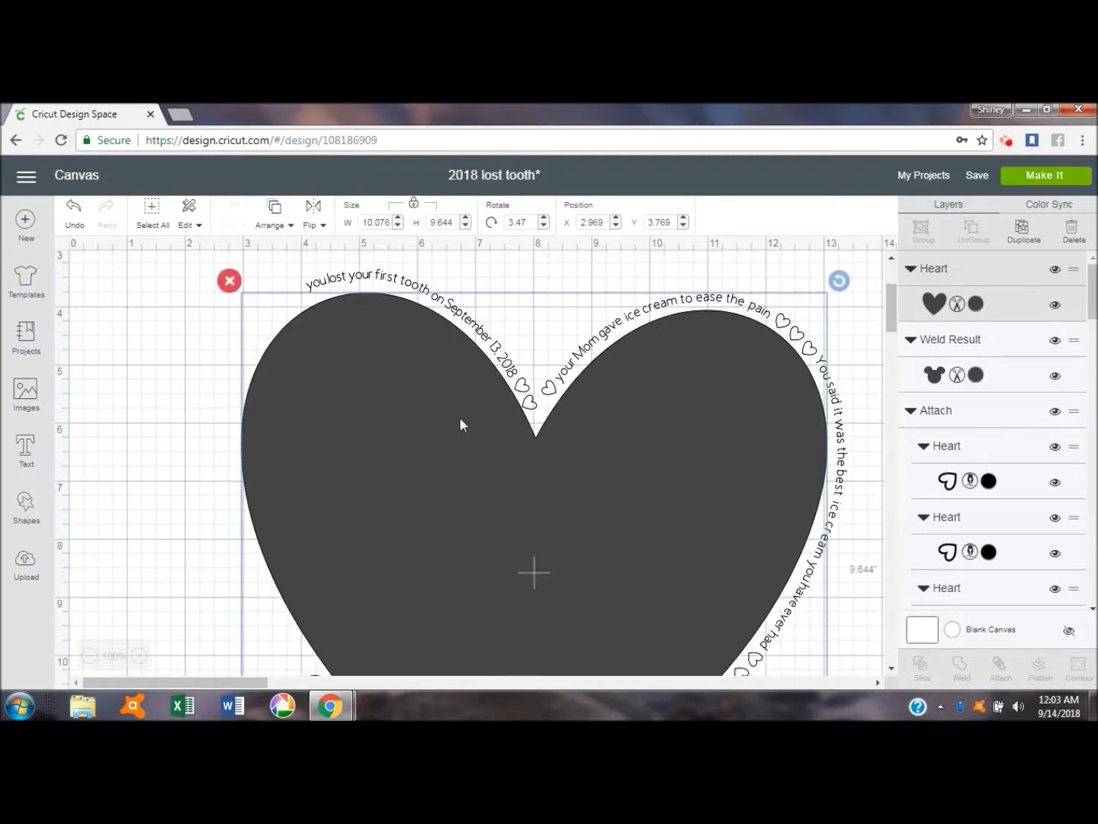
click(229, 280)
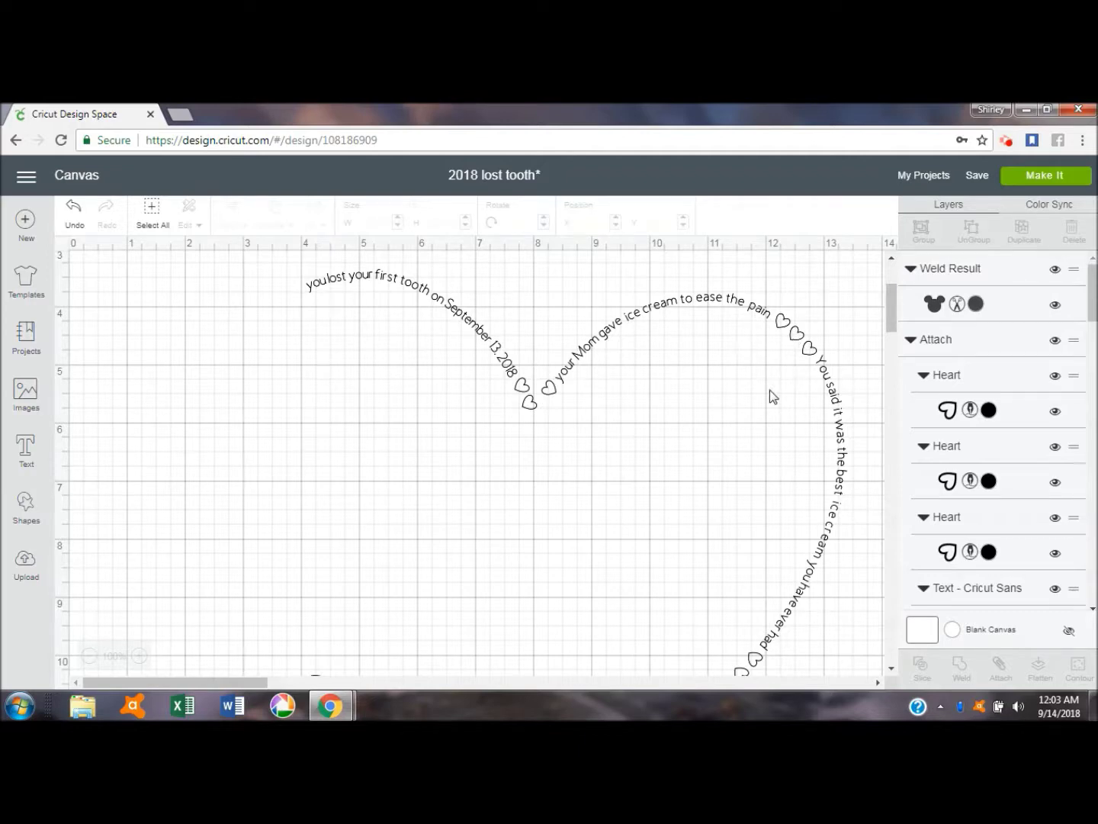
Step: Insert a circle, enlarge it to about 5.35 inches across and place it at about X 1.21, Y 5.07
click(27, 503)
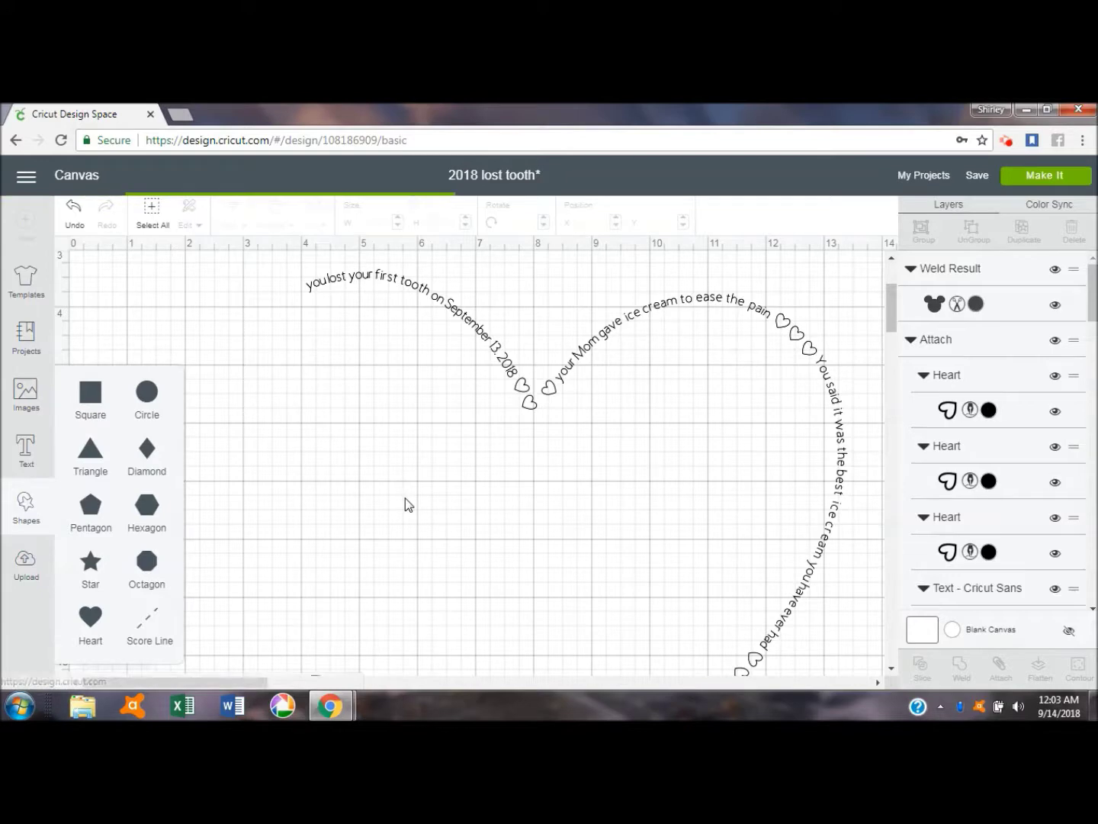
drag(342, 353, 345, 571)
drag(410, 608, 542, 656)
drag(376, 571, 321, 517)
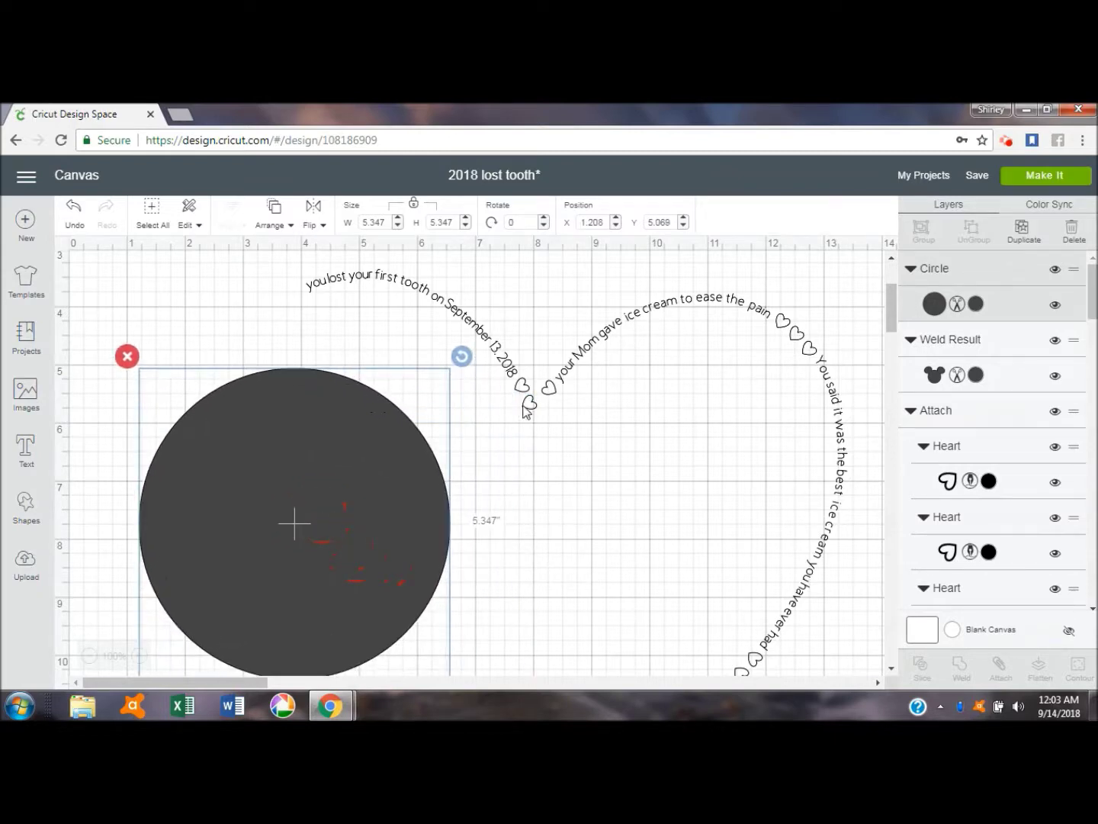
Step: Add a text object reading "the cow jumped over the moon"
click(25, 452)
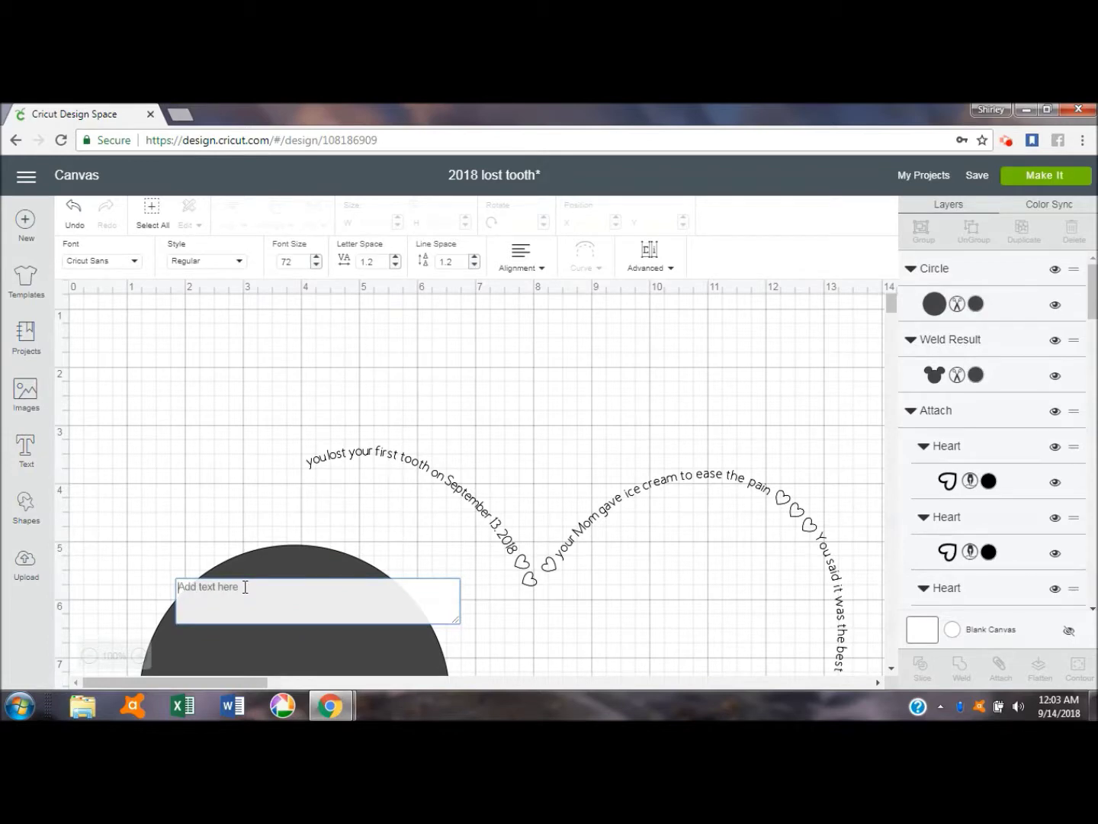
text(the)
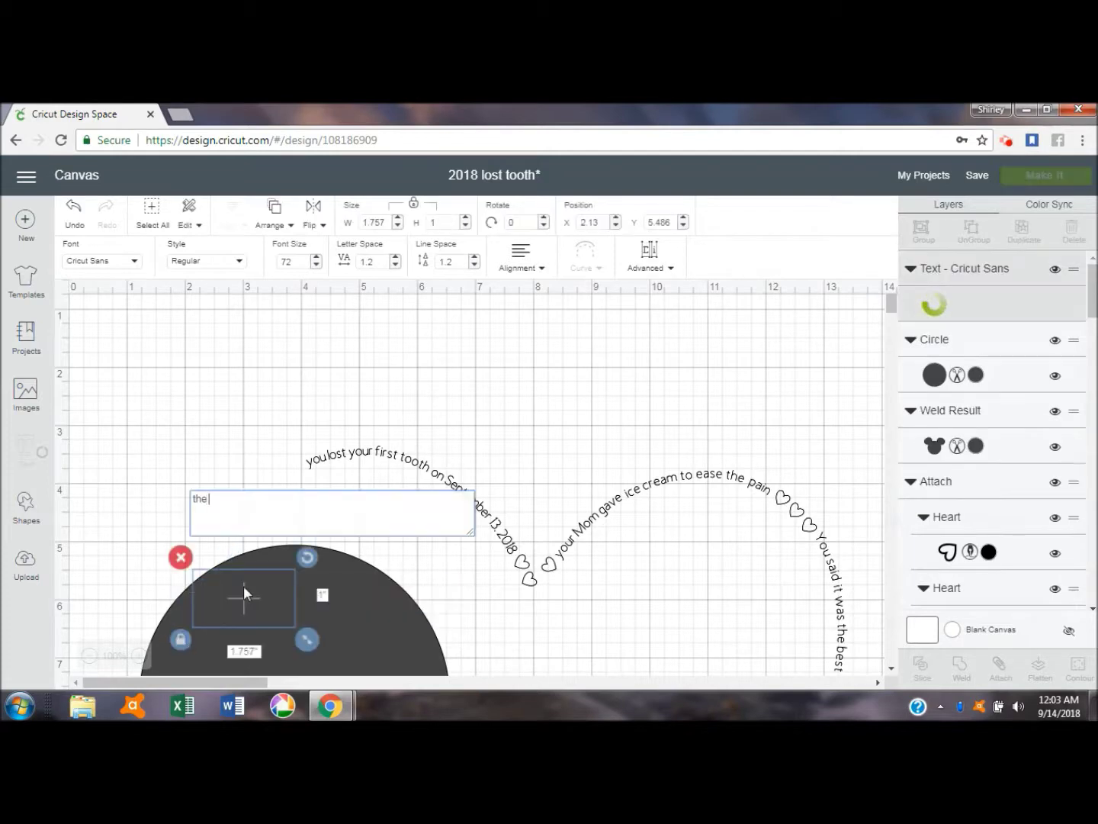
text( co)
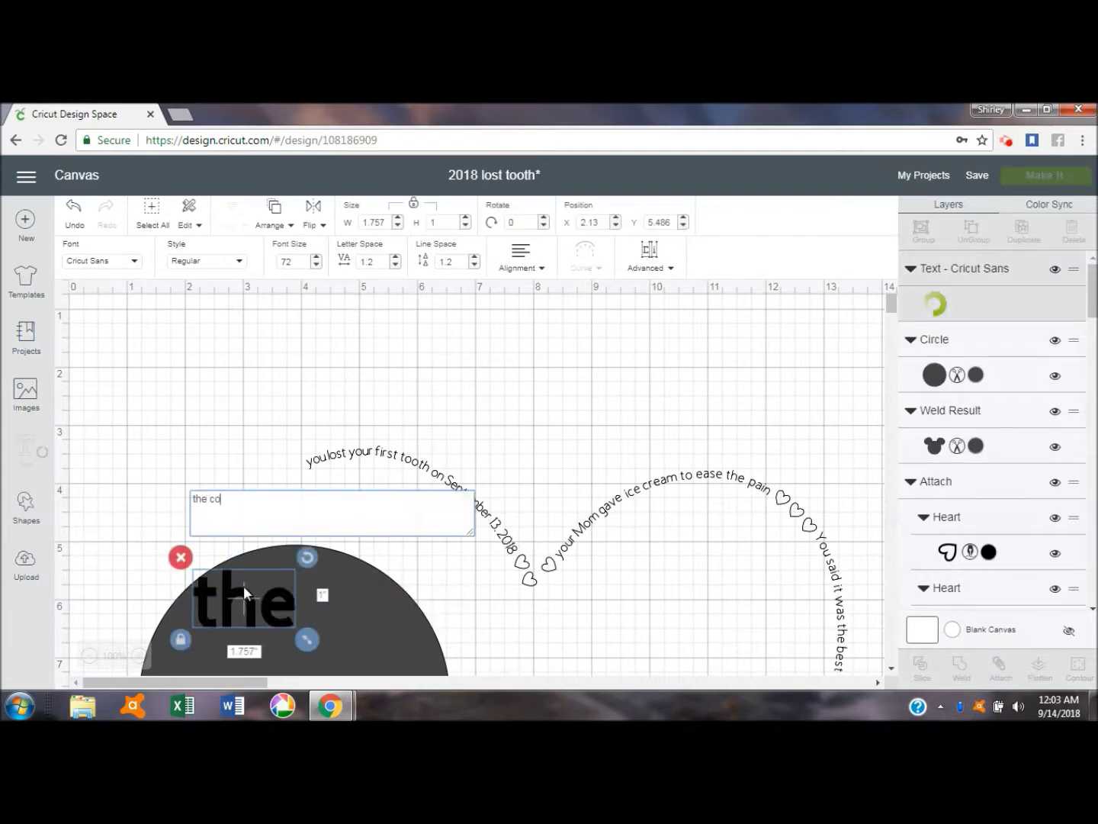
text(w jumped)
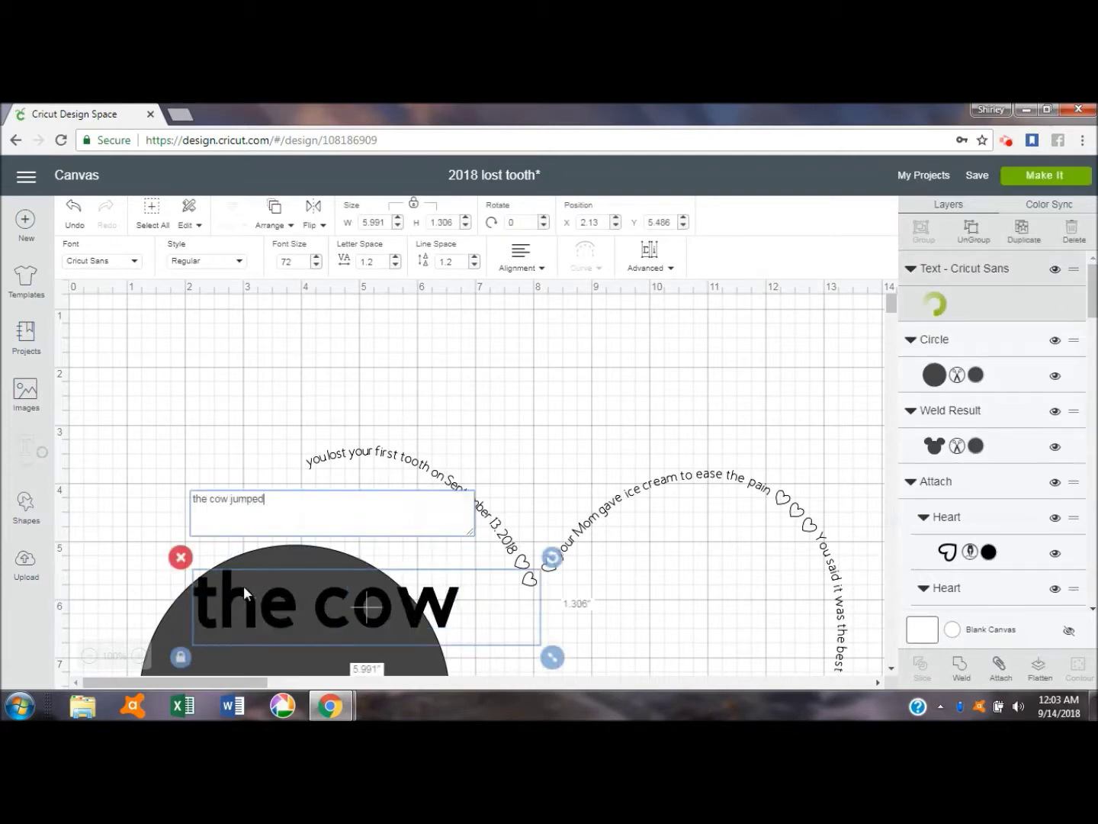
text( over the moon)
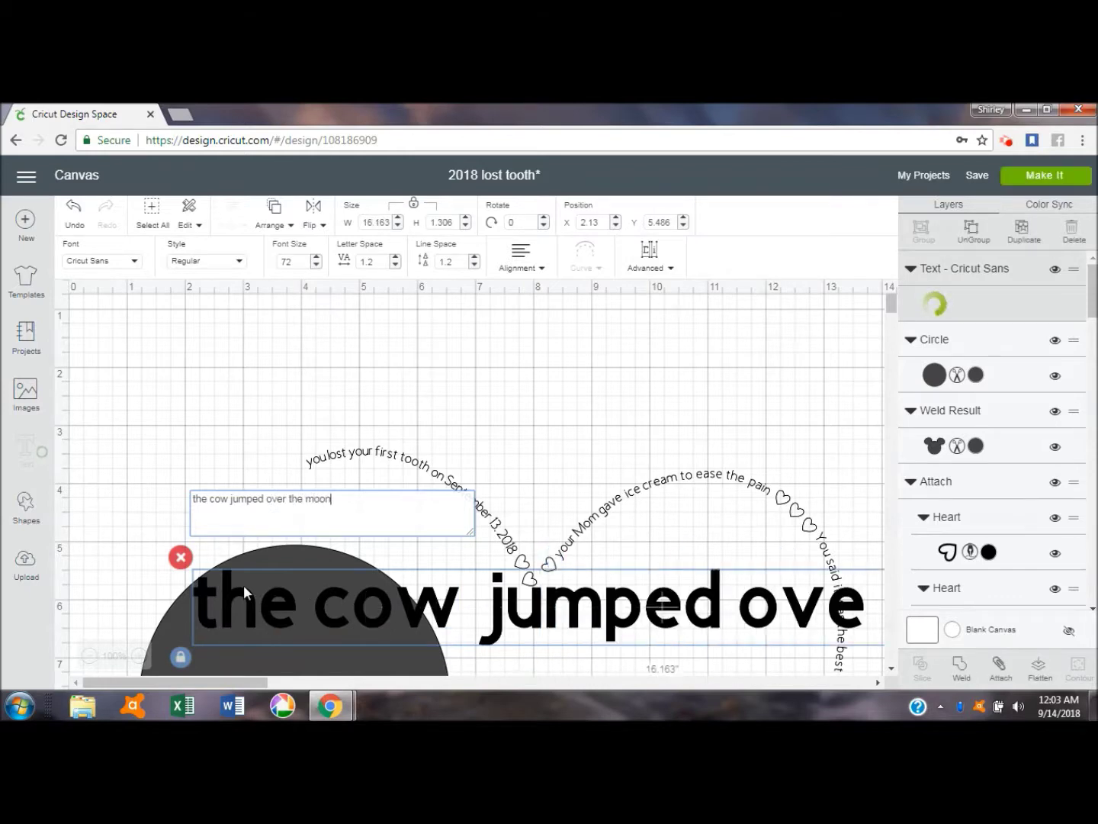
Step: Set the new text to the Writing style with a font size of 12
click(238, 264)
click(219, 406)
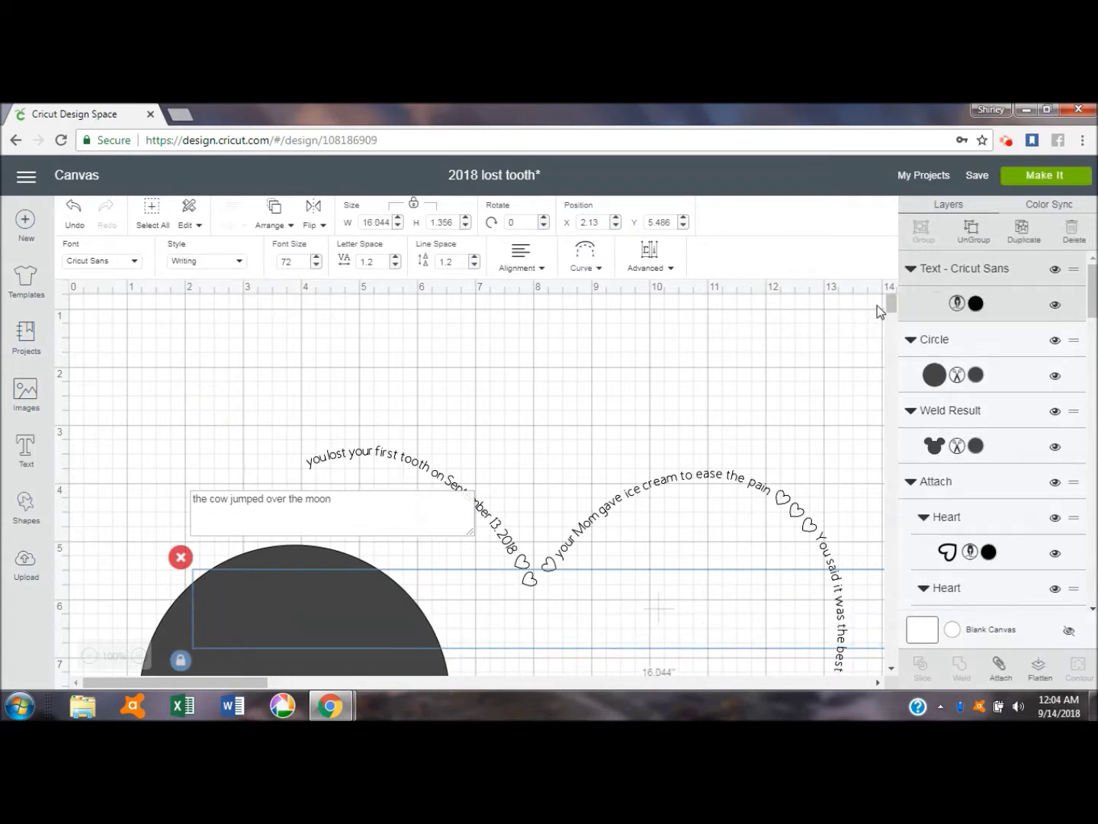
drag(895, 301, 895, 329)
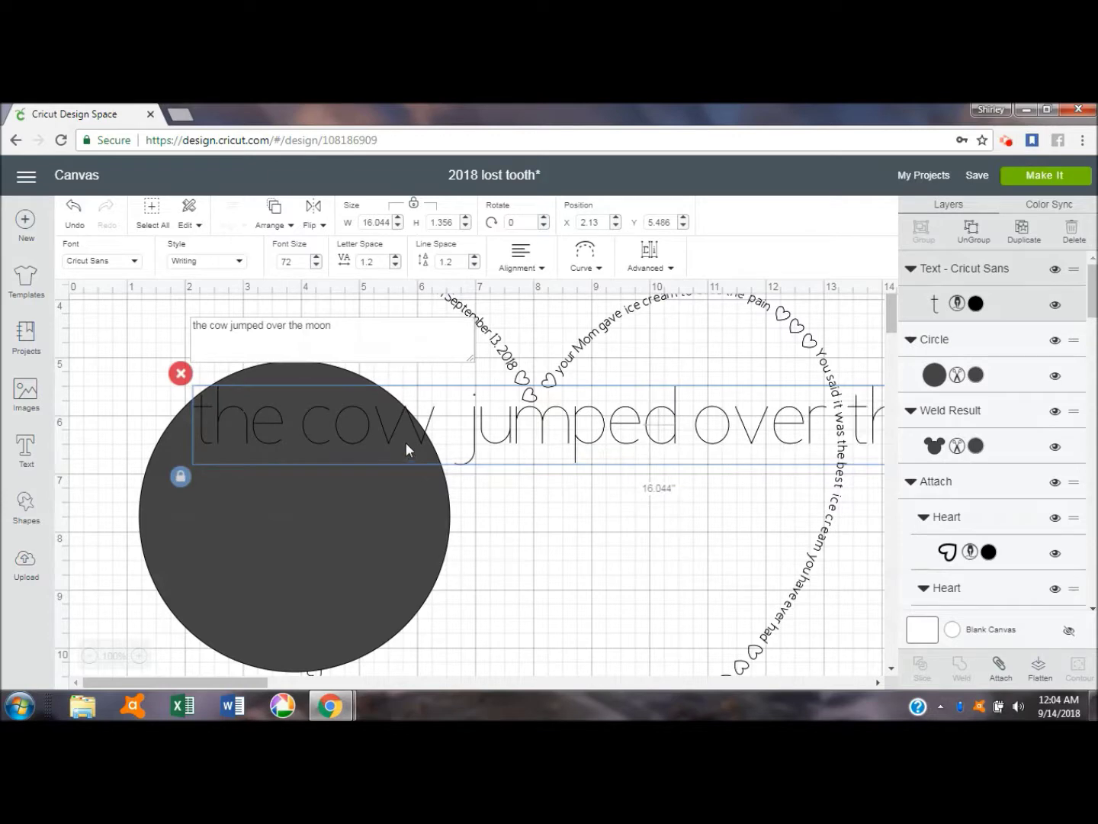
click(299, 263)
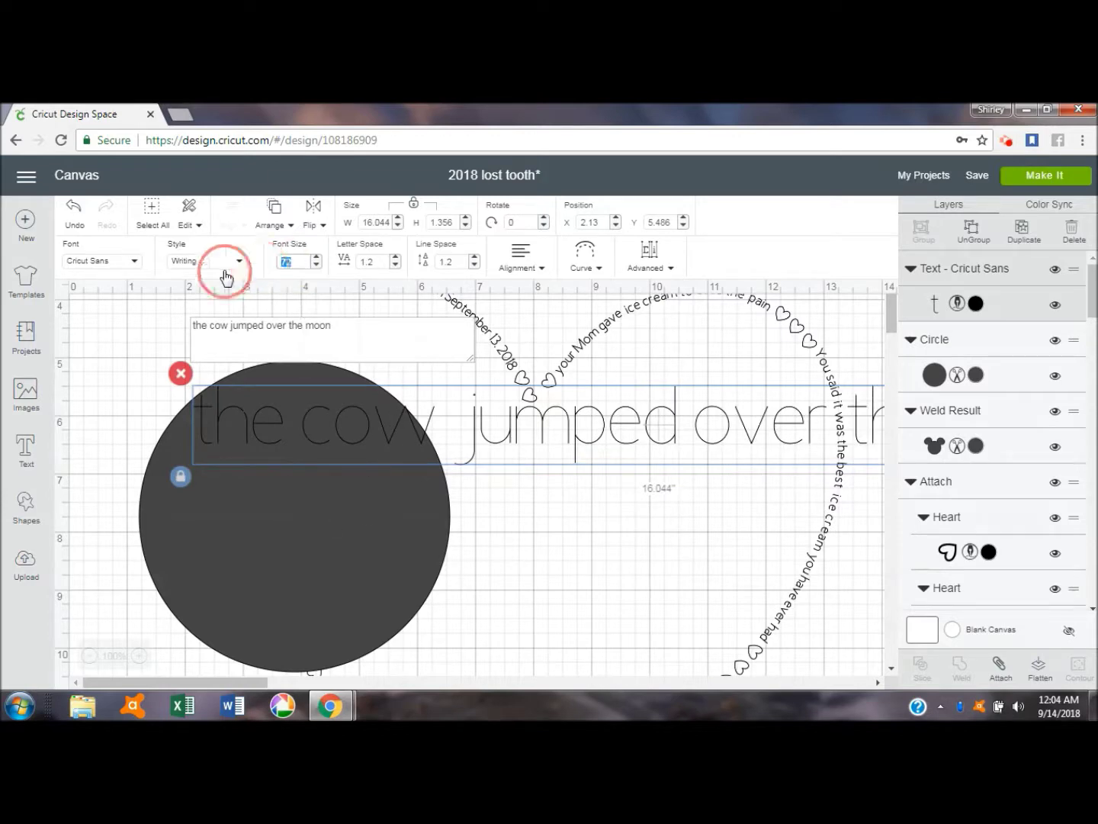
text(12)
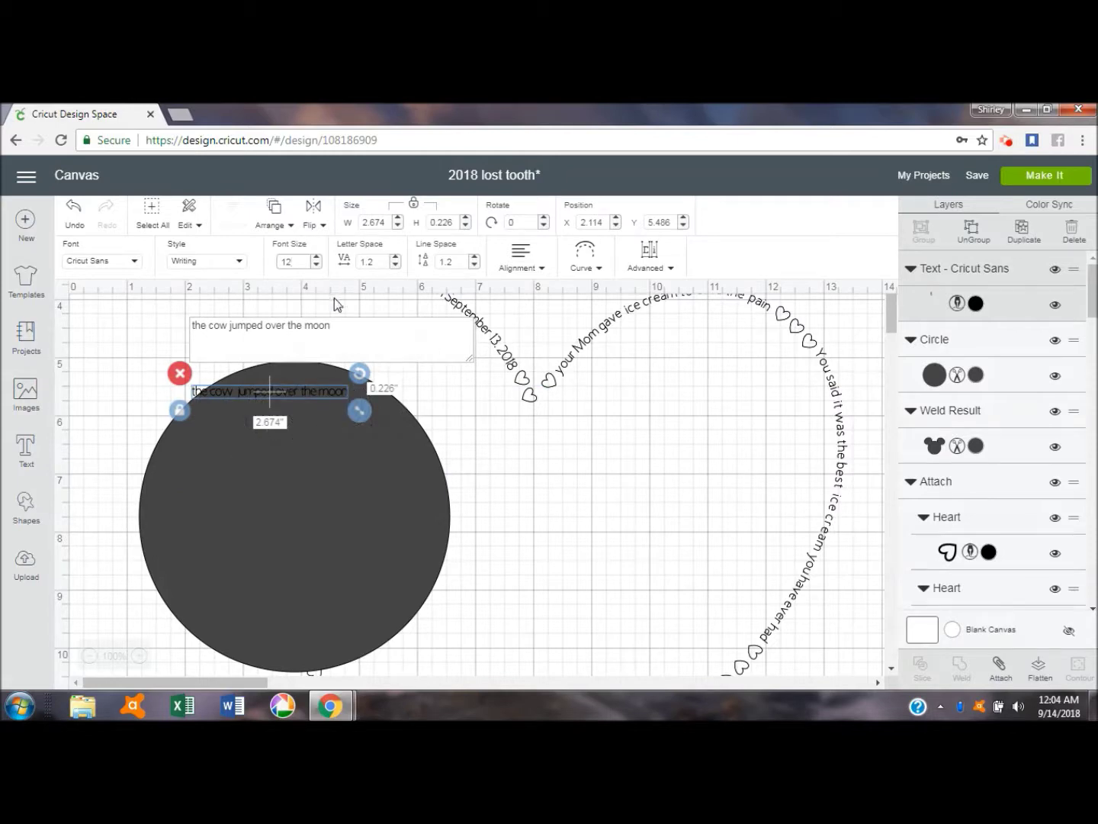
Step: Move the circle just below the cow text and set the text's letter spacing to 1.8
click(396, 265)
click(396, 264)
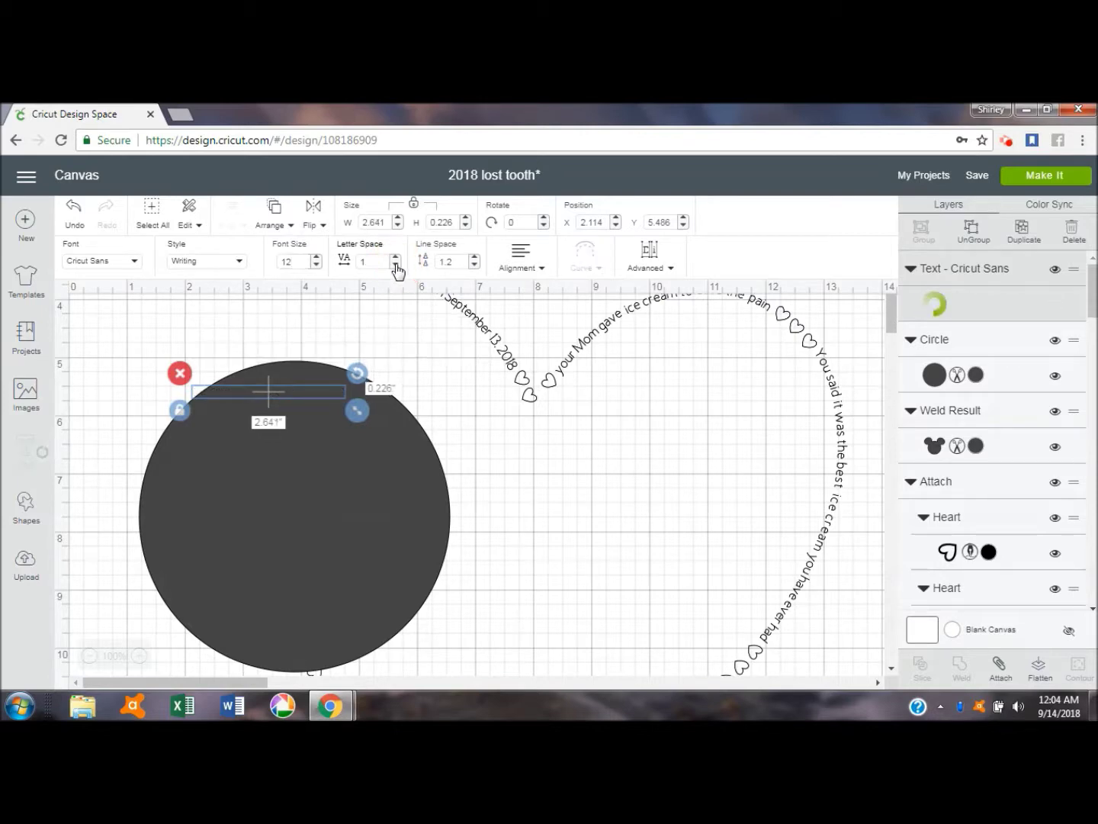
click(396, 263)
click(397, 263)
click(397, 263)
click(397, 264)
click(396, 263)
click(397, 263)
click(397, 263)
drag(323, 367, 325, 447)
click(326, 393)
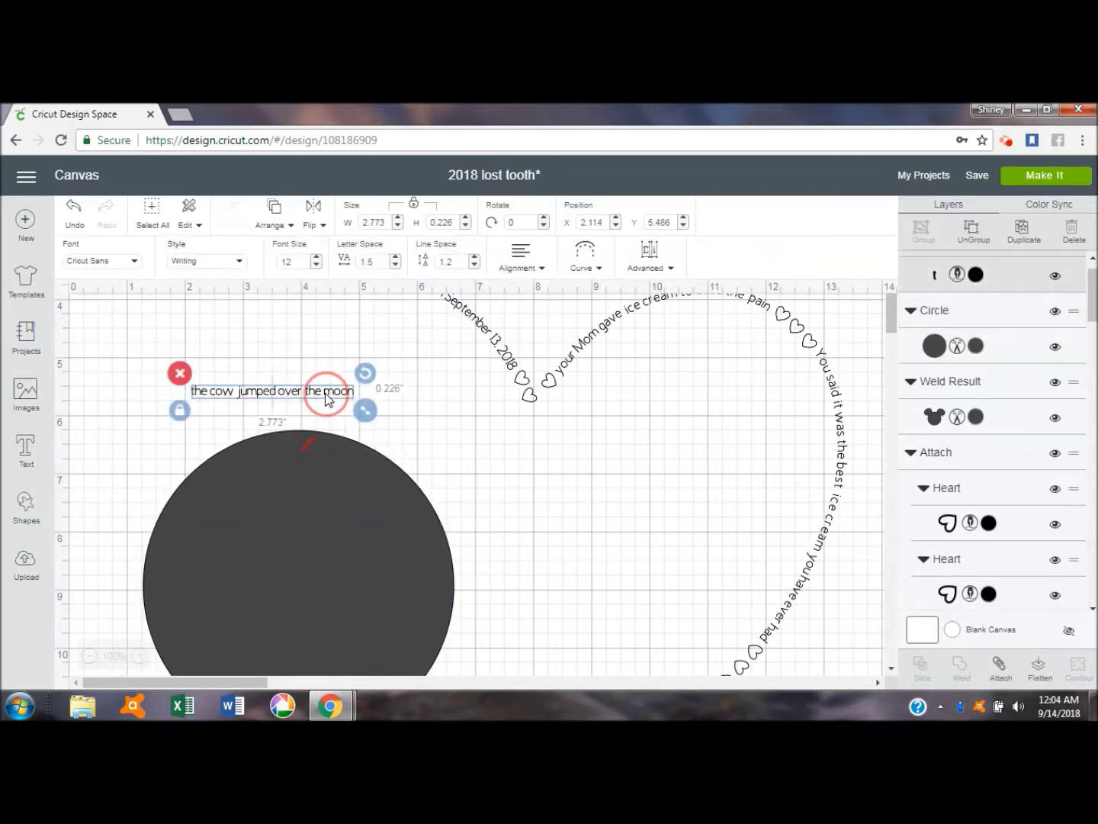
click(395, 259)
click(395, 259)
click(394, 259)
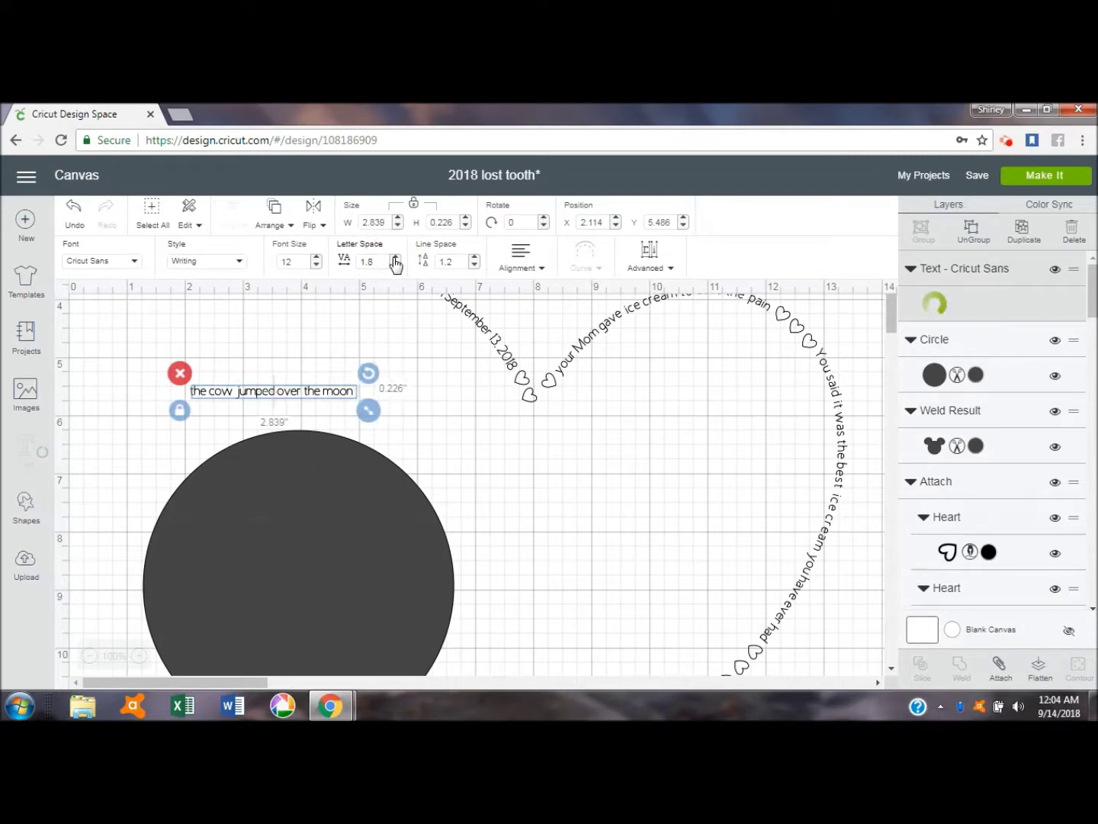
Step: Increase the letter spacing of the "the cow jumped over the moon" text to 2.2
click(395, 260)
click(394, 260)
click(395, 258)
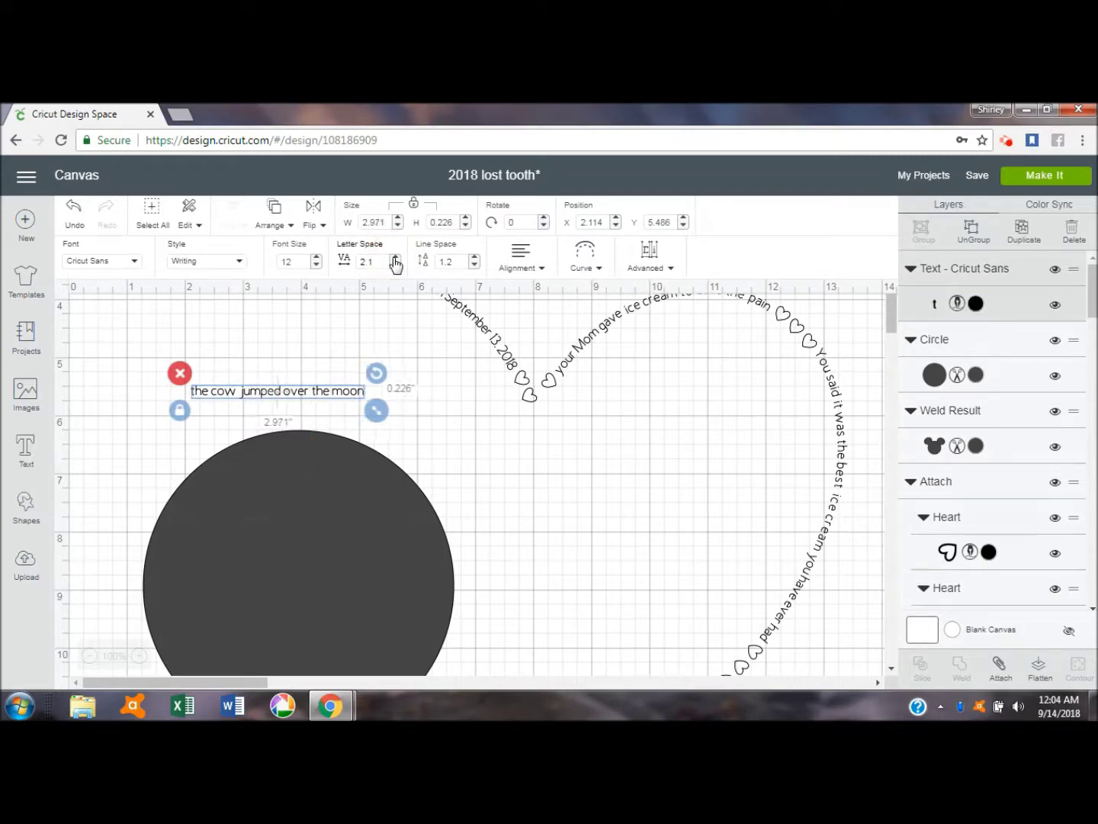
click(395, 259)
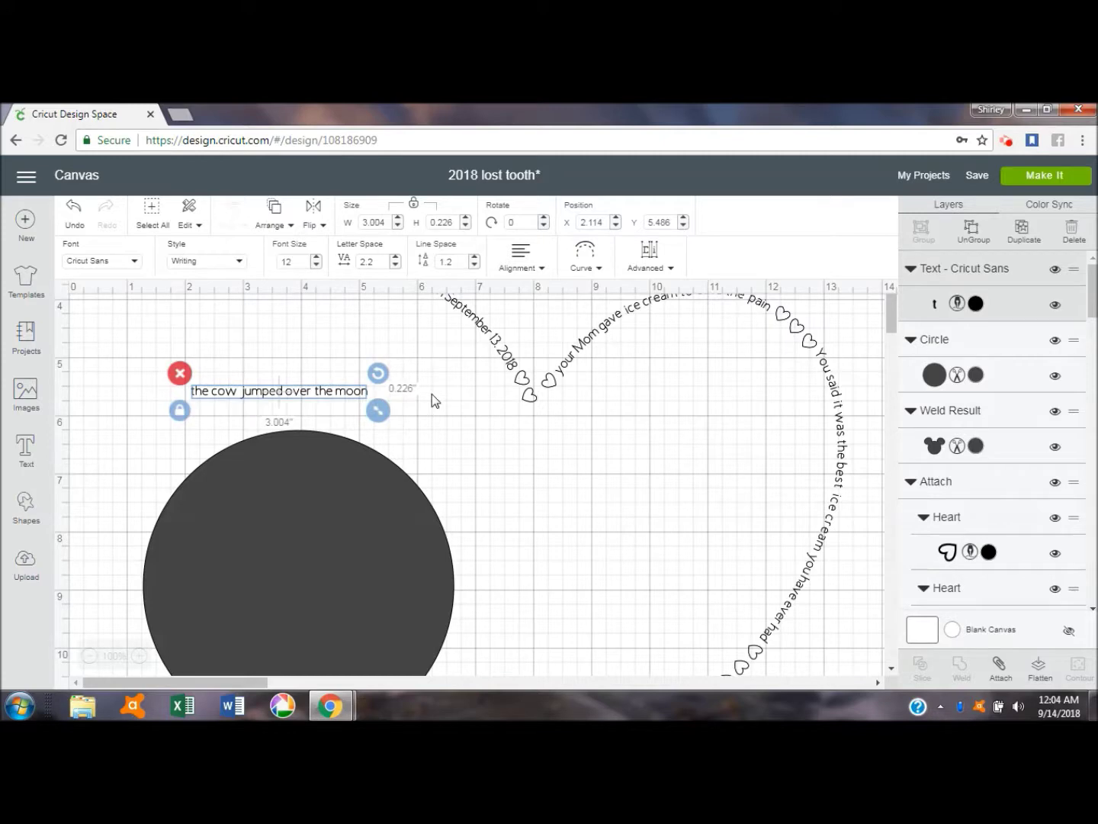
Step: Curve the cow text into an arch and place it along the circle's top edge at about X 2.48, Y 5.93
click(592, 254)
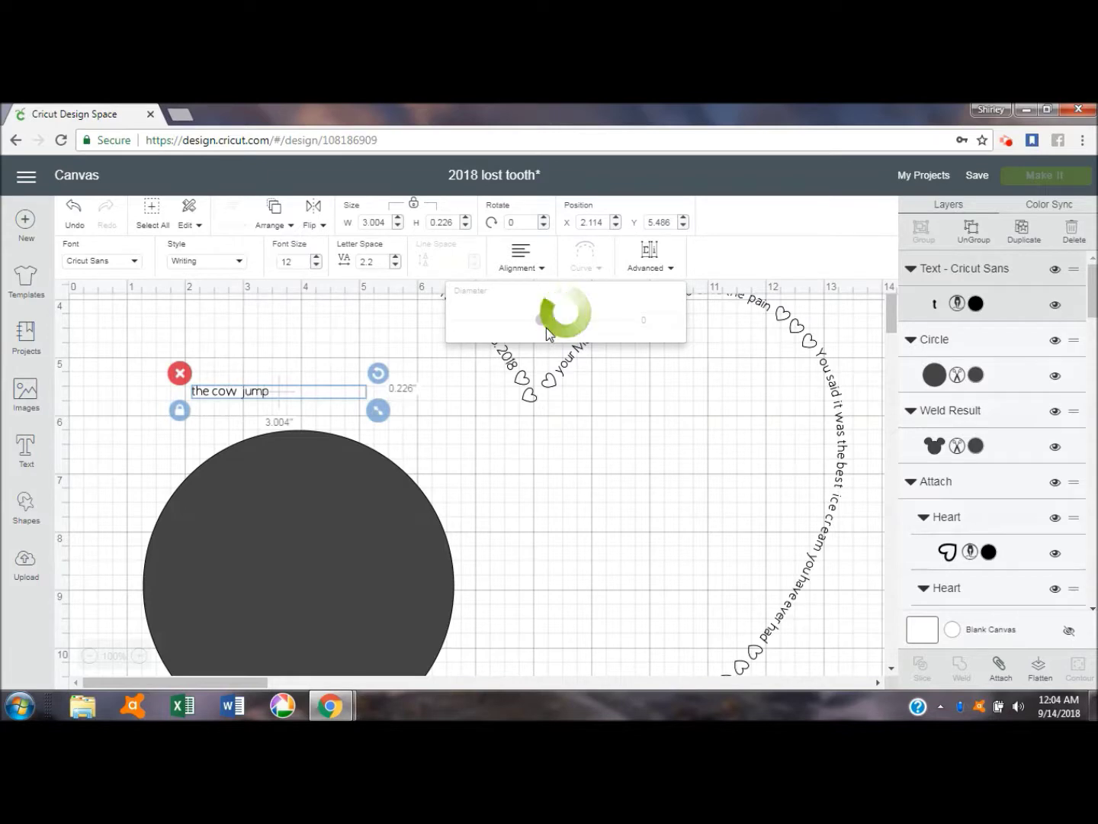
drag(546, 327, 570, 324)
drag(297, 396, 316, 421)
click(275, 348)
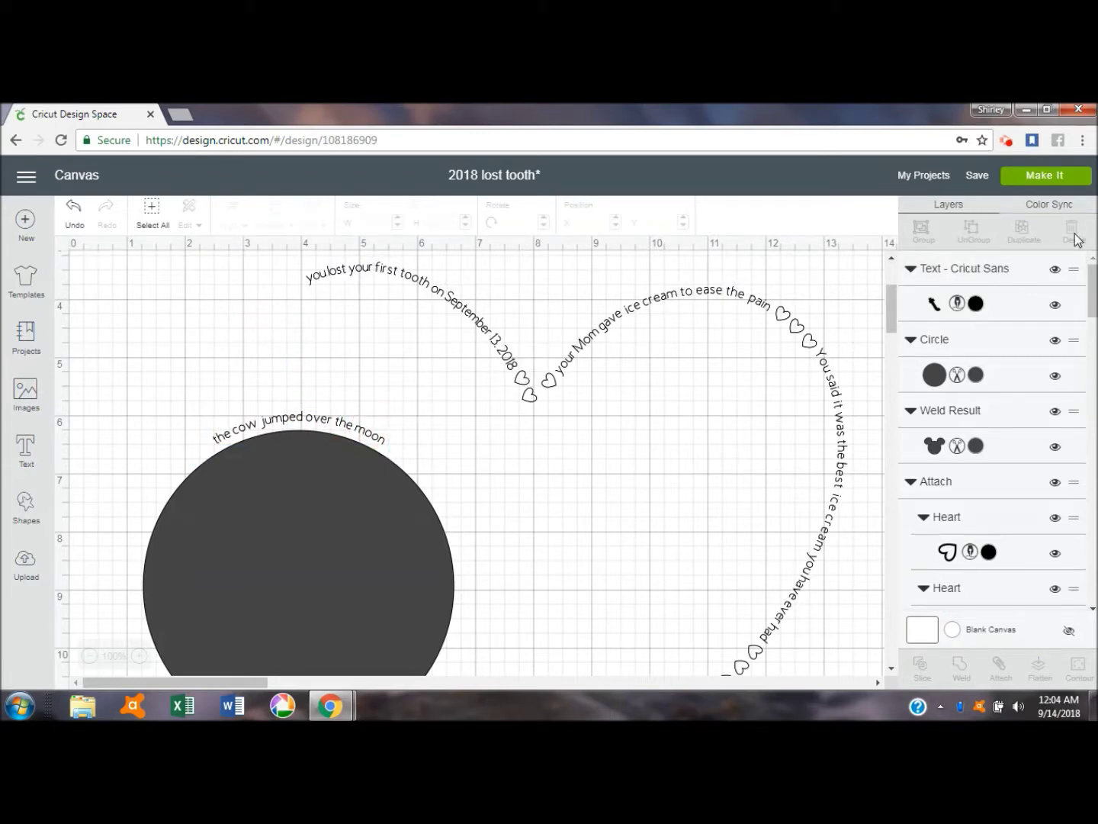
Step: Duplicate the curved cow text, rotate the copy to about 59° and place it off the circle's upper right edge
click(326, 431)
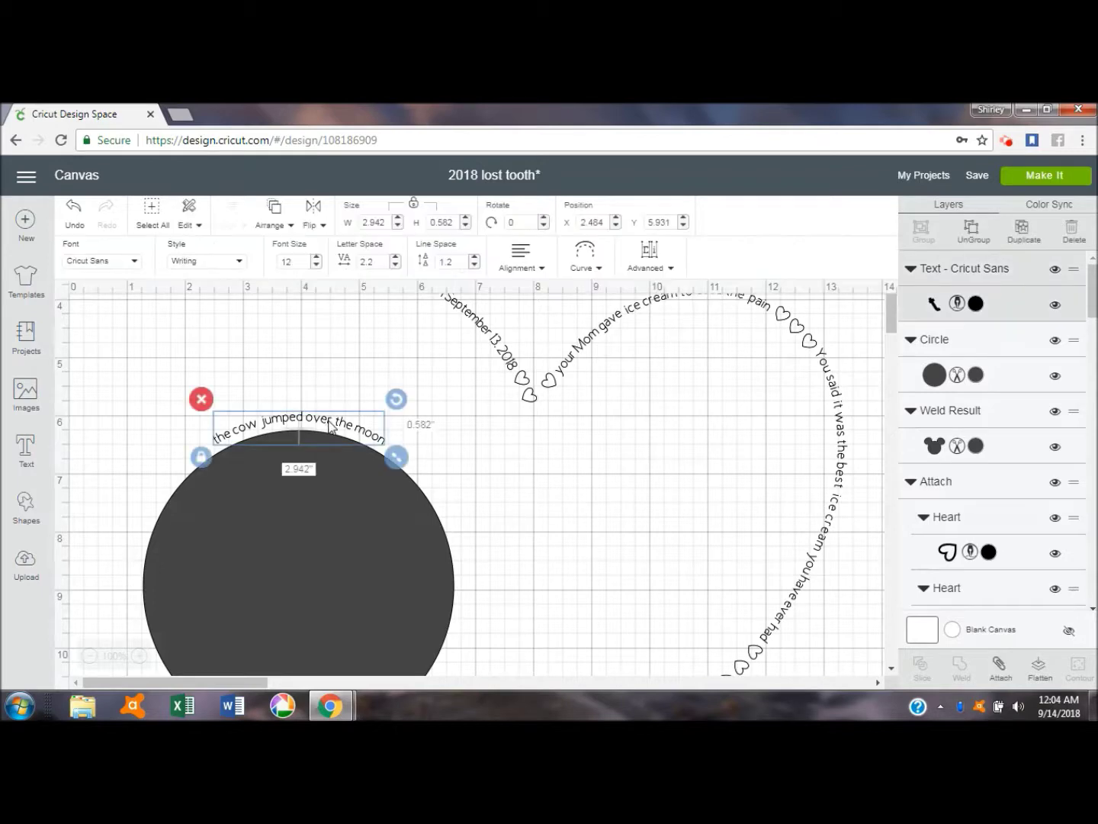
click(1022, 231)
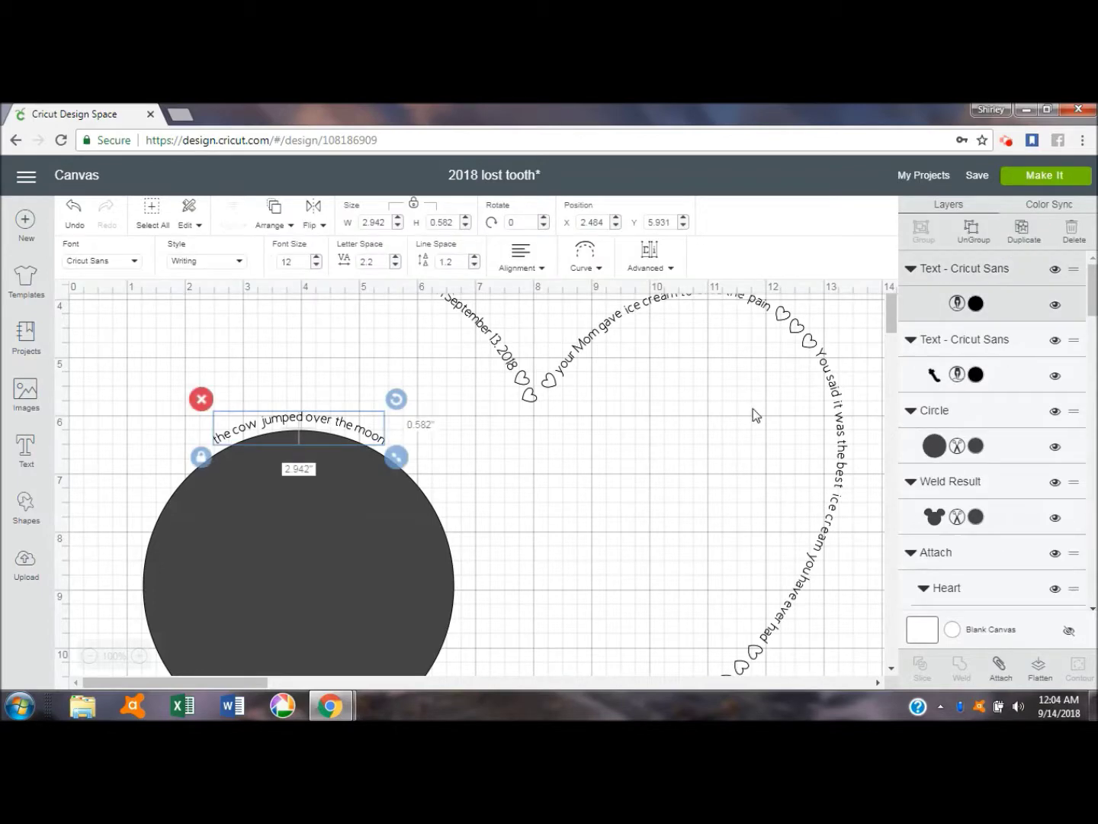
drag(400, 471, 525, 544)
click(473, 527)
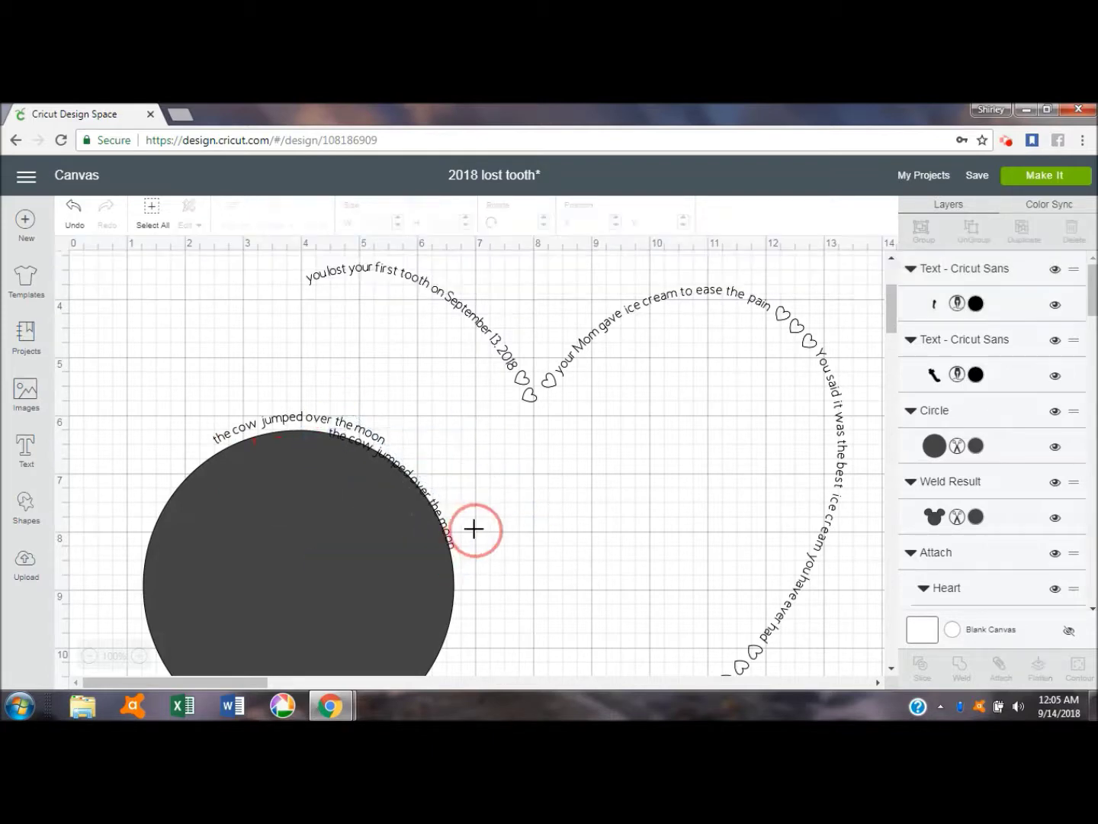
drag(435, 484, 504, 494)
drag(529, 430, 534, 465)
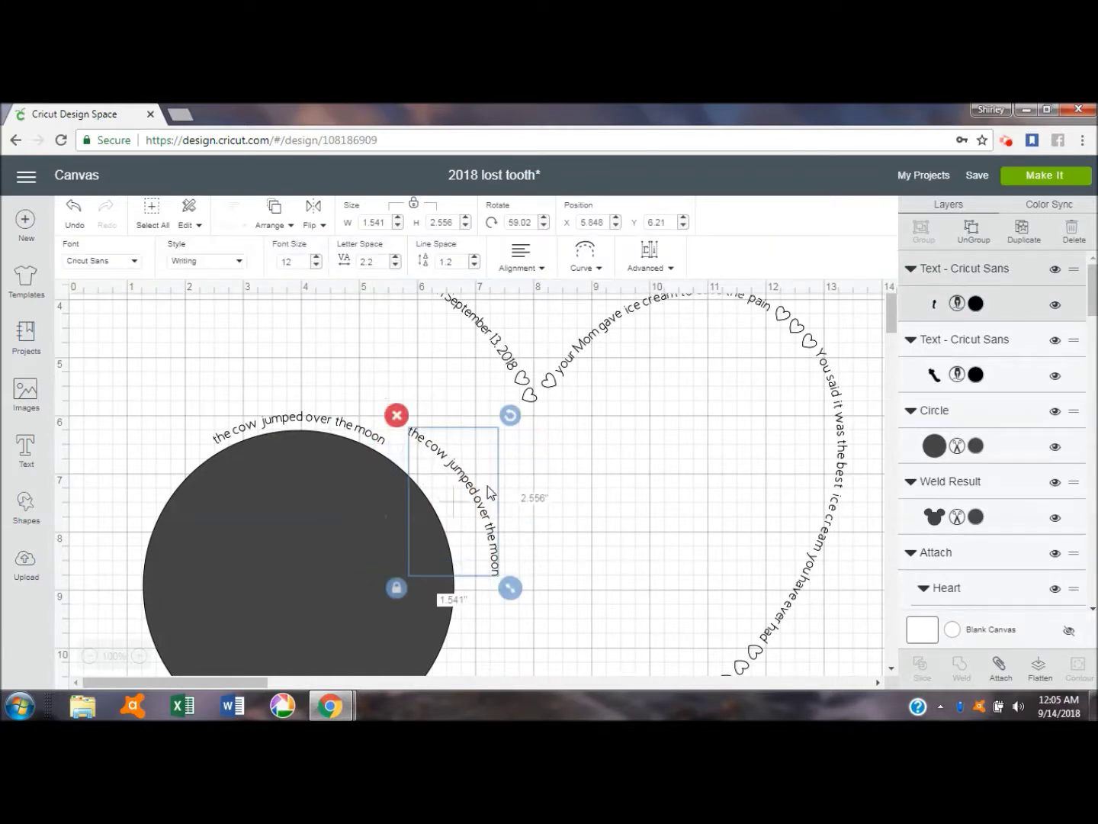
Step: Try to move the rotated text copy closer to the circle's edge
click(469, 498)
drag(470, 498, 471, 490)
click(435, 491)
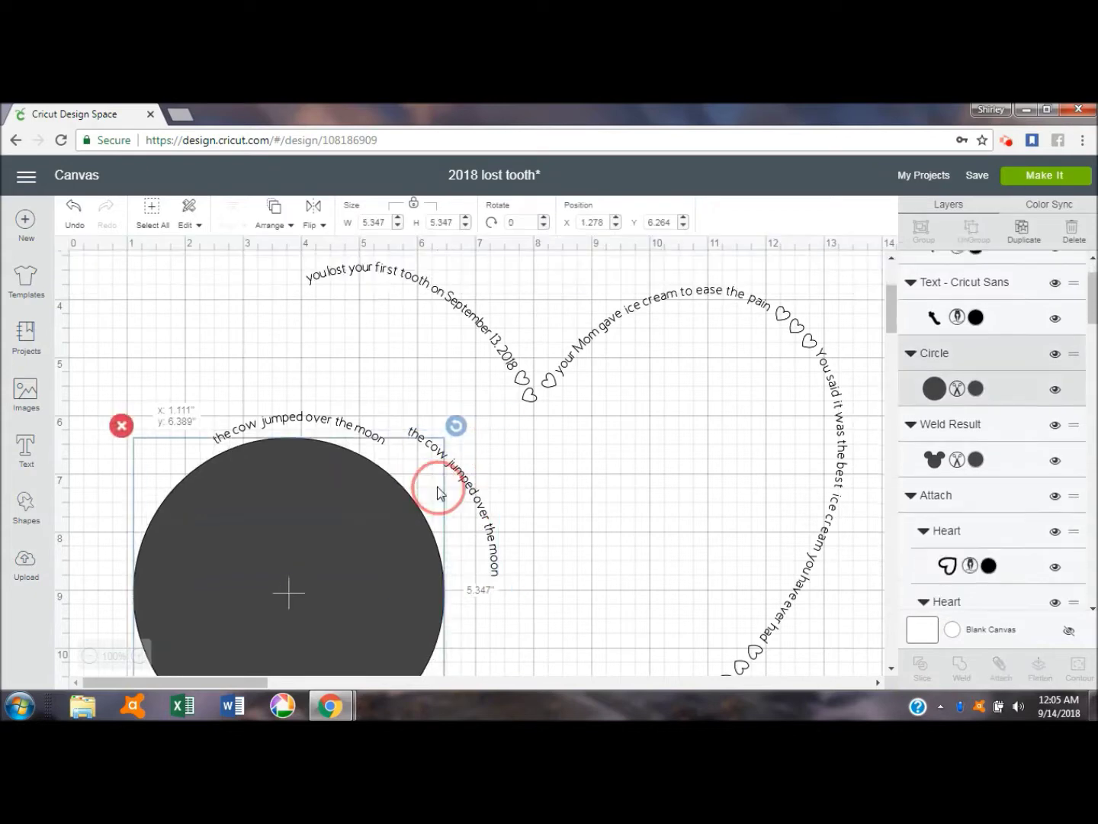
click(490, 509)
click(470, 517)
drag(470, 517, 476, 488)
click(477, 489)
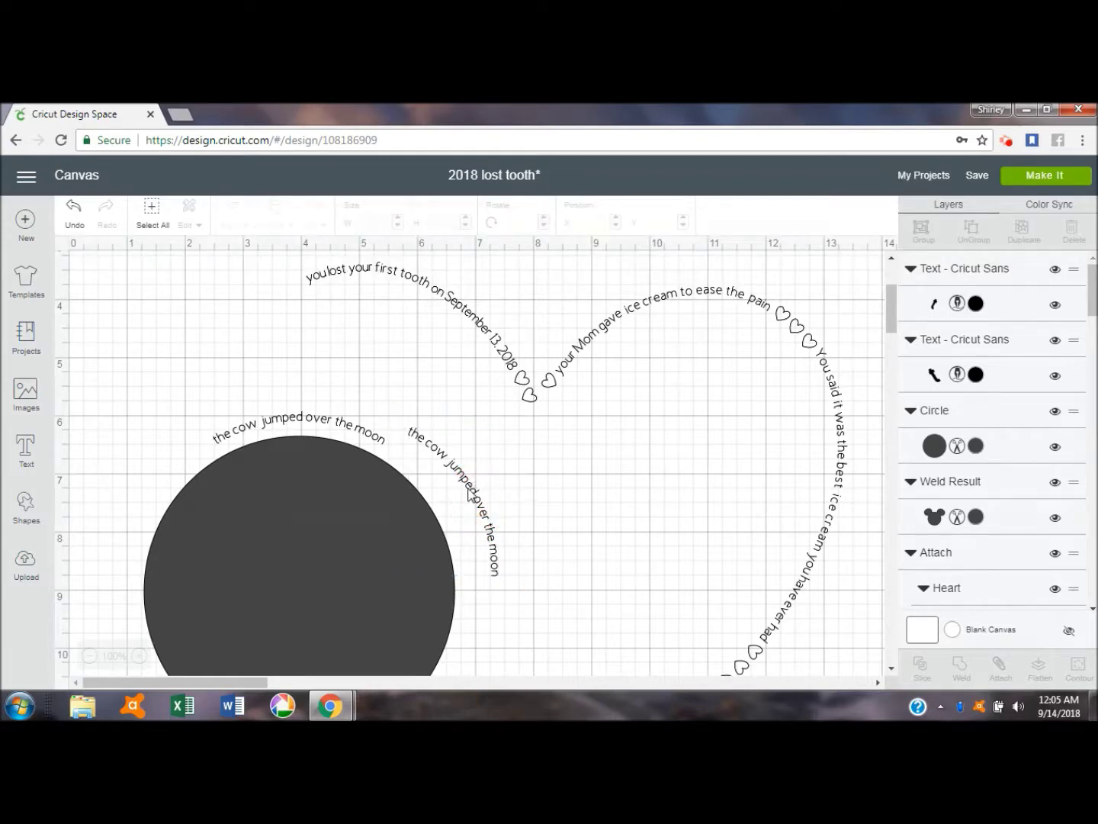
Step: Move the rotated copy in line after the first cow text and nudge the circle up beneath both texts
click(468, 487)
drag(467, 485, 447, 504)
click(342, 555)
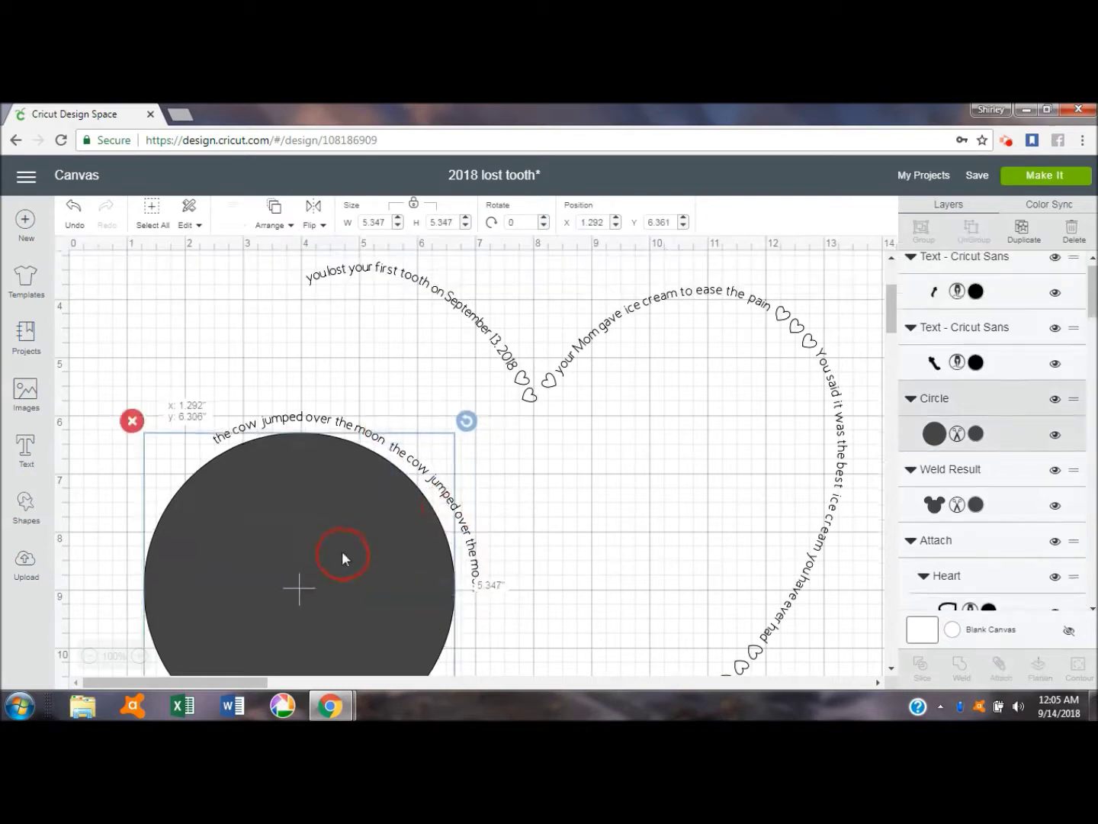
drag(344, 551, 345, 546)
Step: Rotate the text copy to about 64.6° and shift it so it follows the circle's right edge
click(477, 587)
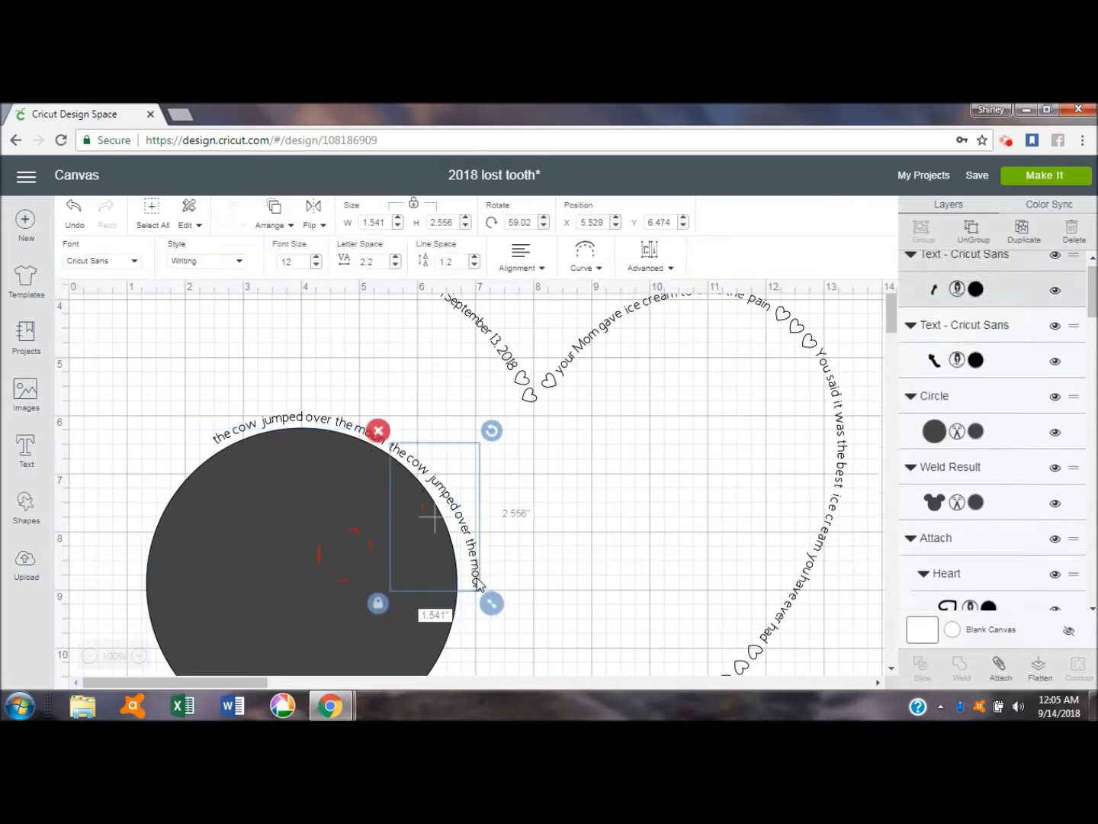
drag(495, 428, 495, 446)
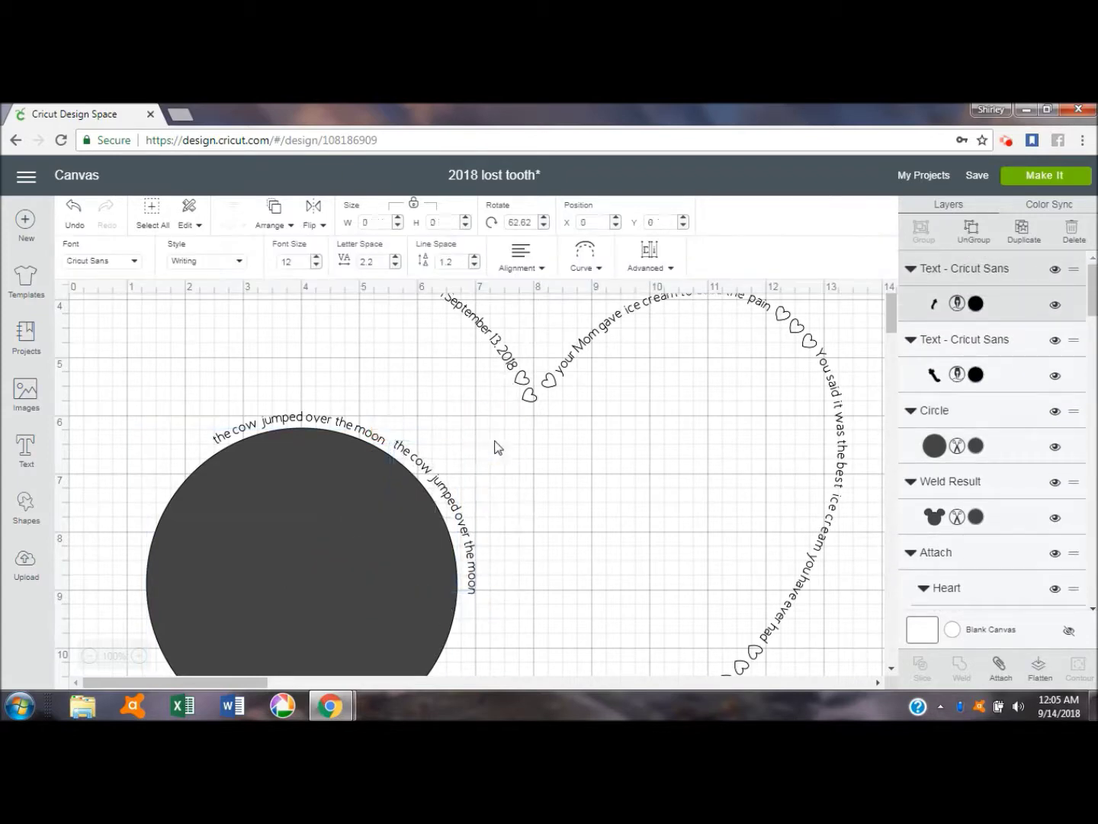
drag(455, 517, 451, 521)
drag(490, 431, 491, 431)
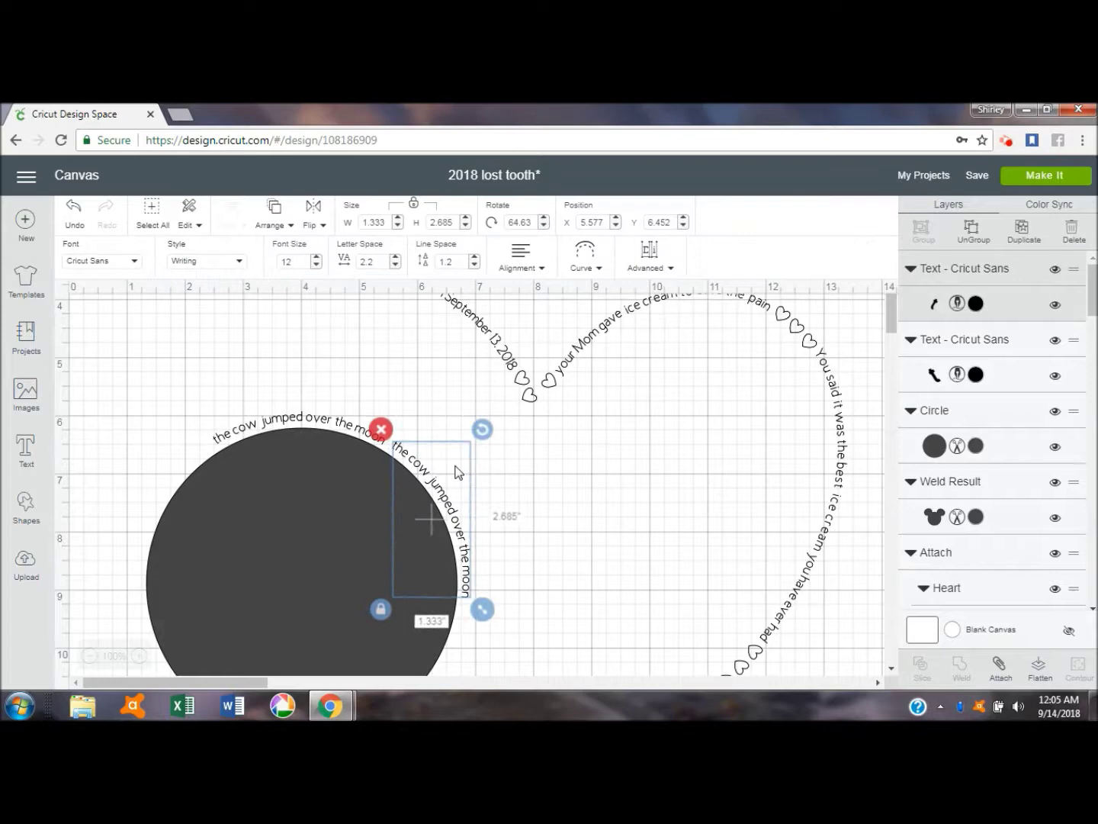
Step: Nudge the circle to about X 1.36, Y 6.22 and shift the first cow text to close the gap to its copy
click(440, 488)
drag(440, 488, 439, 487)
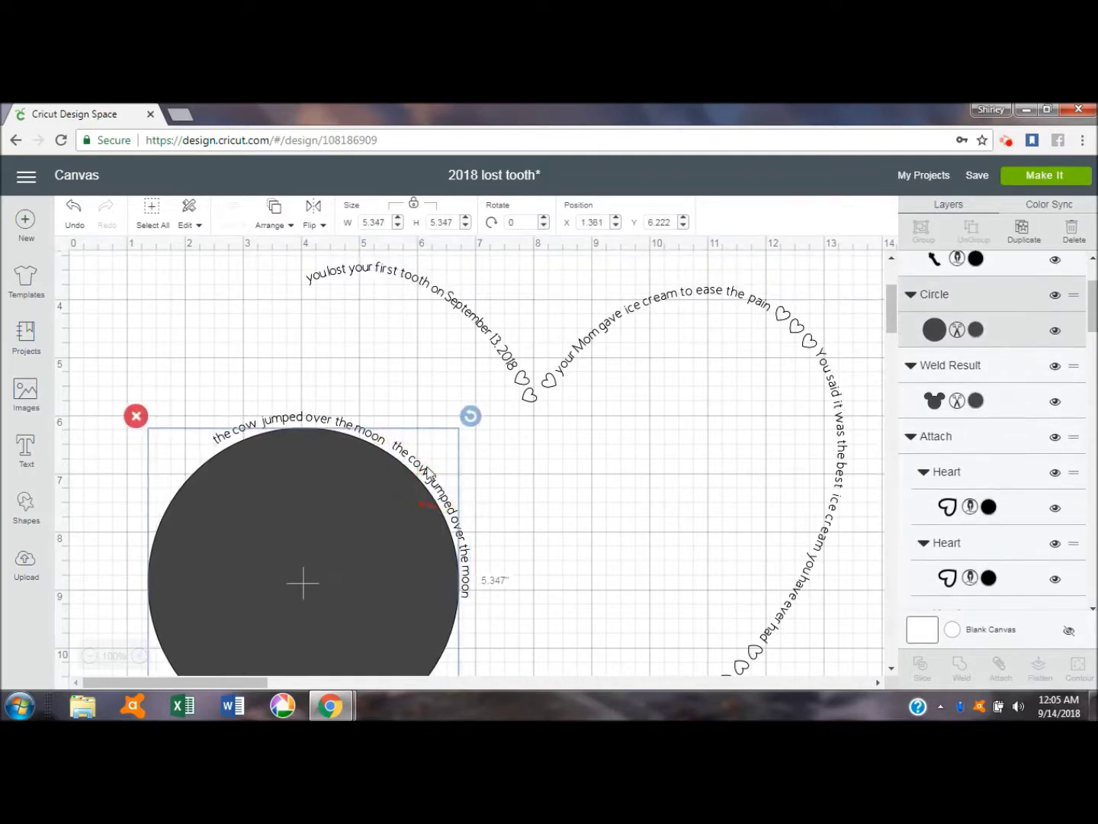
double_click(466, 562)
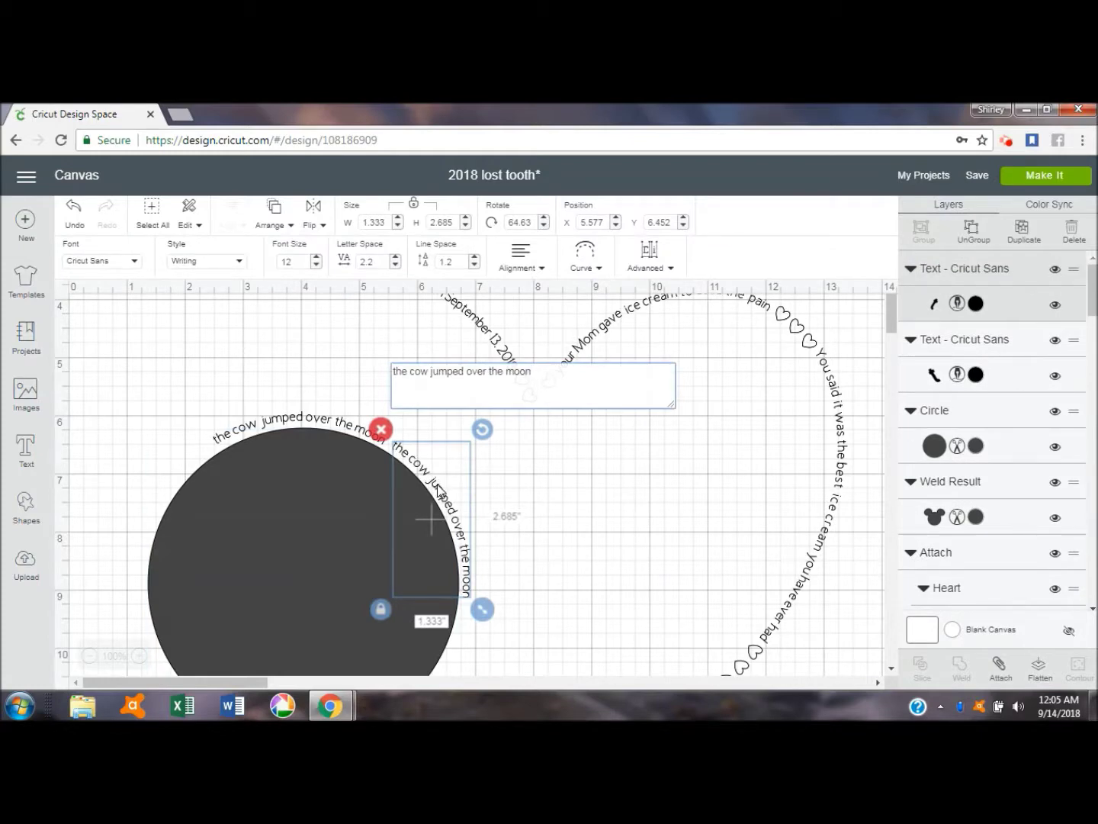
drag(436, 492, 440, 492)
click(312, 425)
drag(312, 425, 319, 425)
click(572, 488)
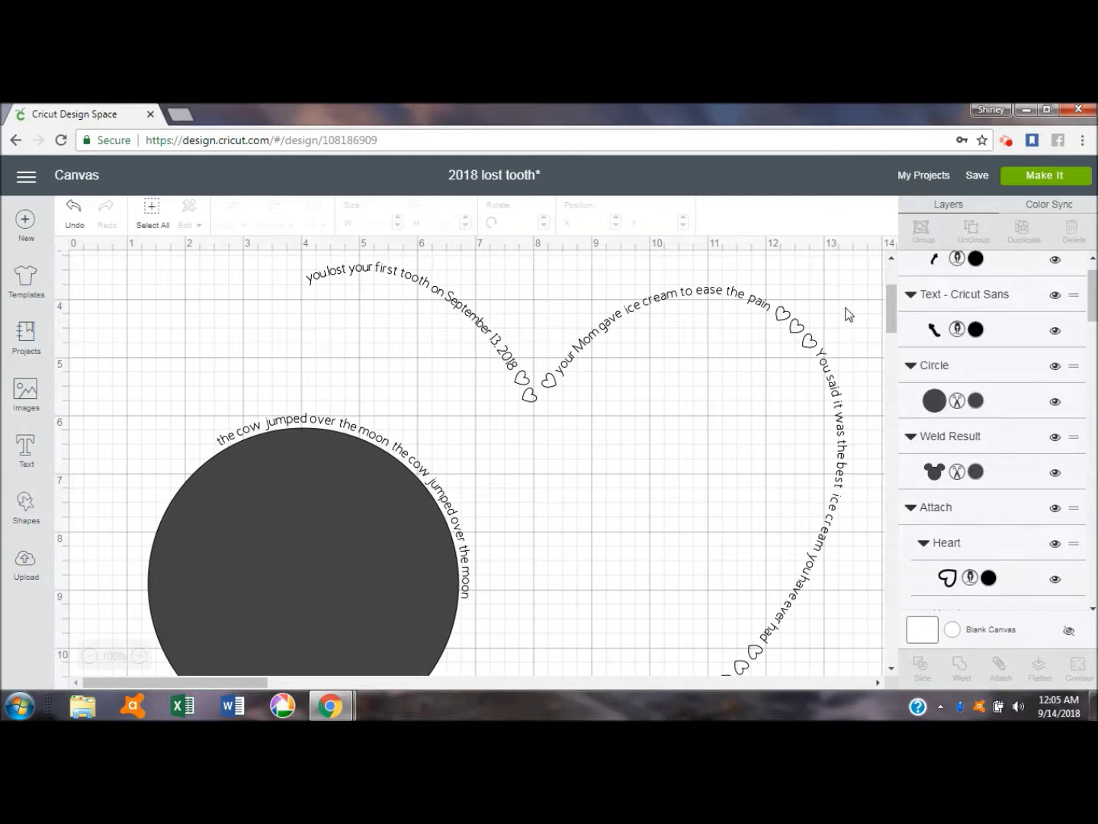
Step: Add a new text object reading "the cow jumped"
drag(890, 304, 890, 312)
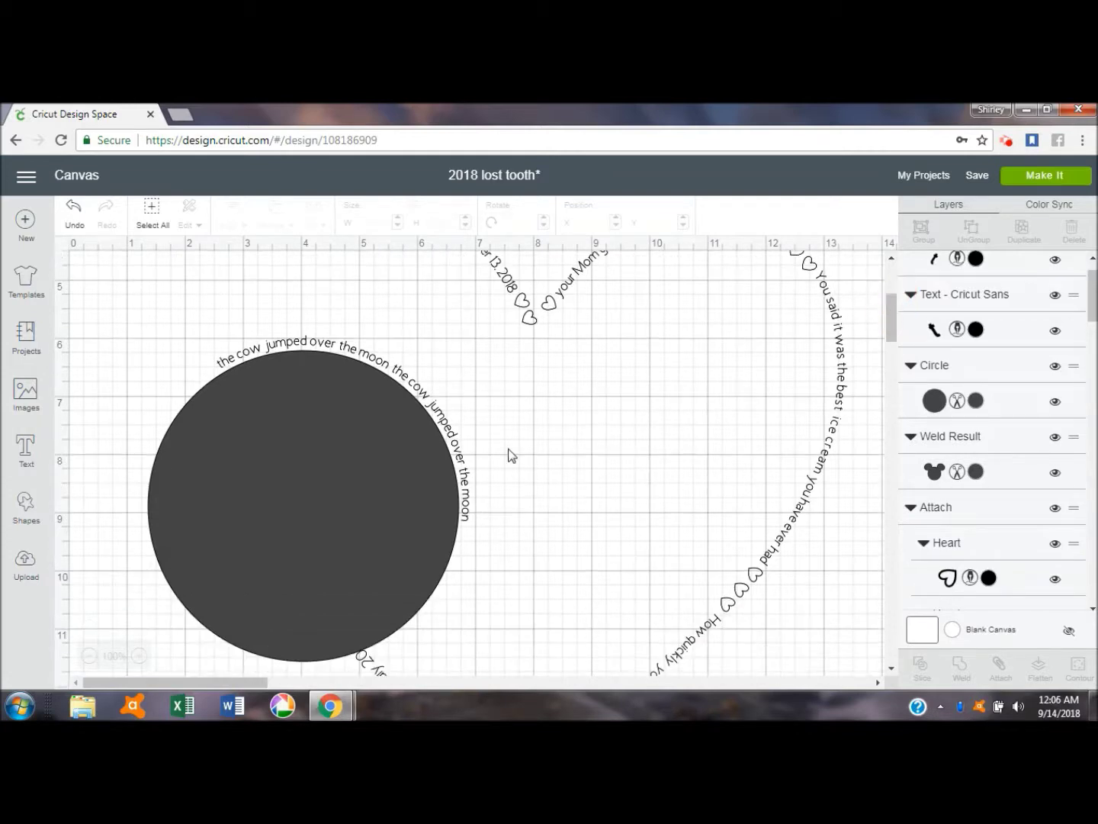
click(22, 457)
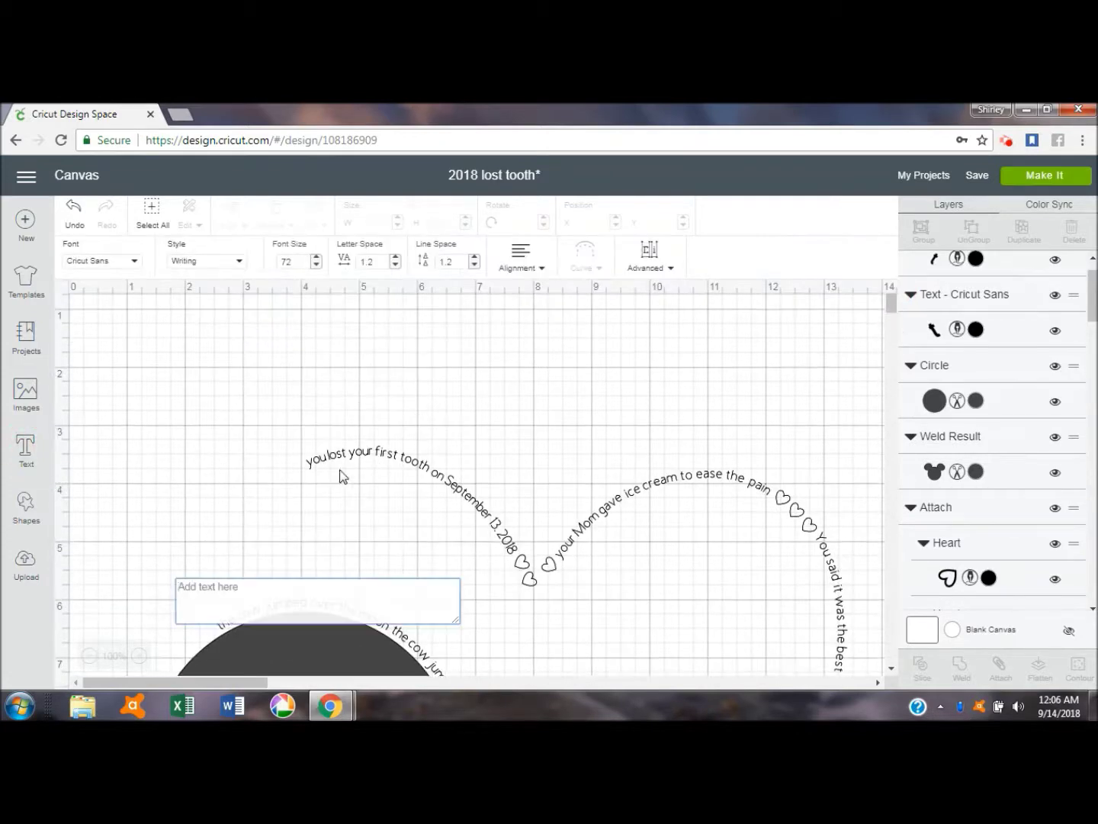
text(the cou)
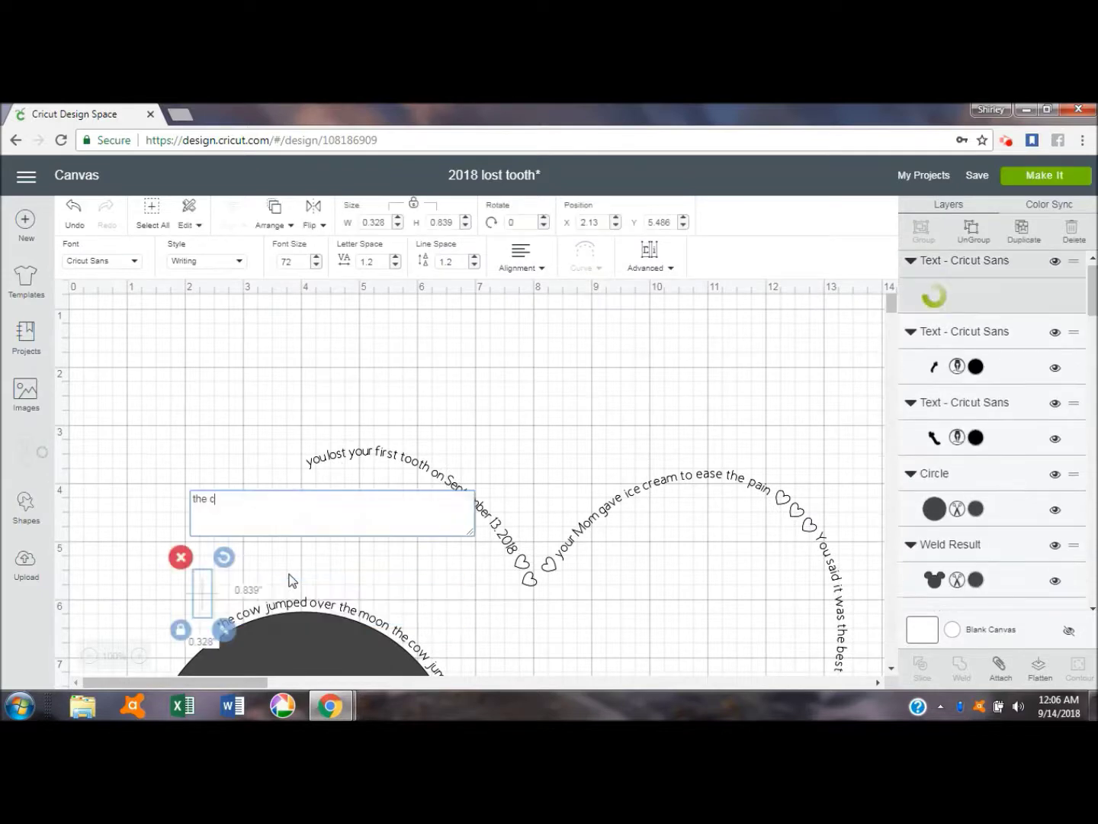
key(BackSpace)
text(w)
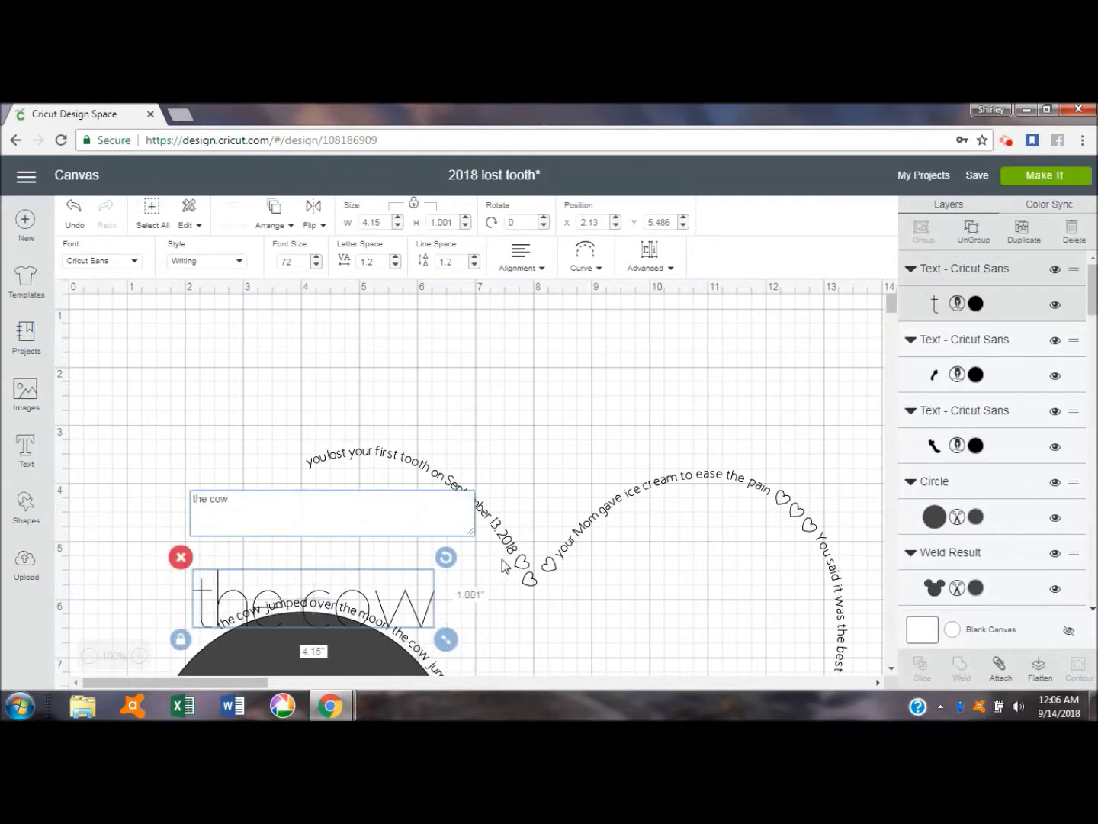
text( jum)
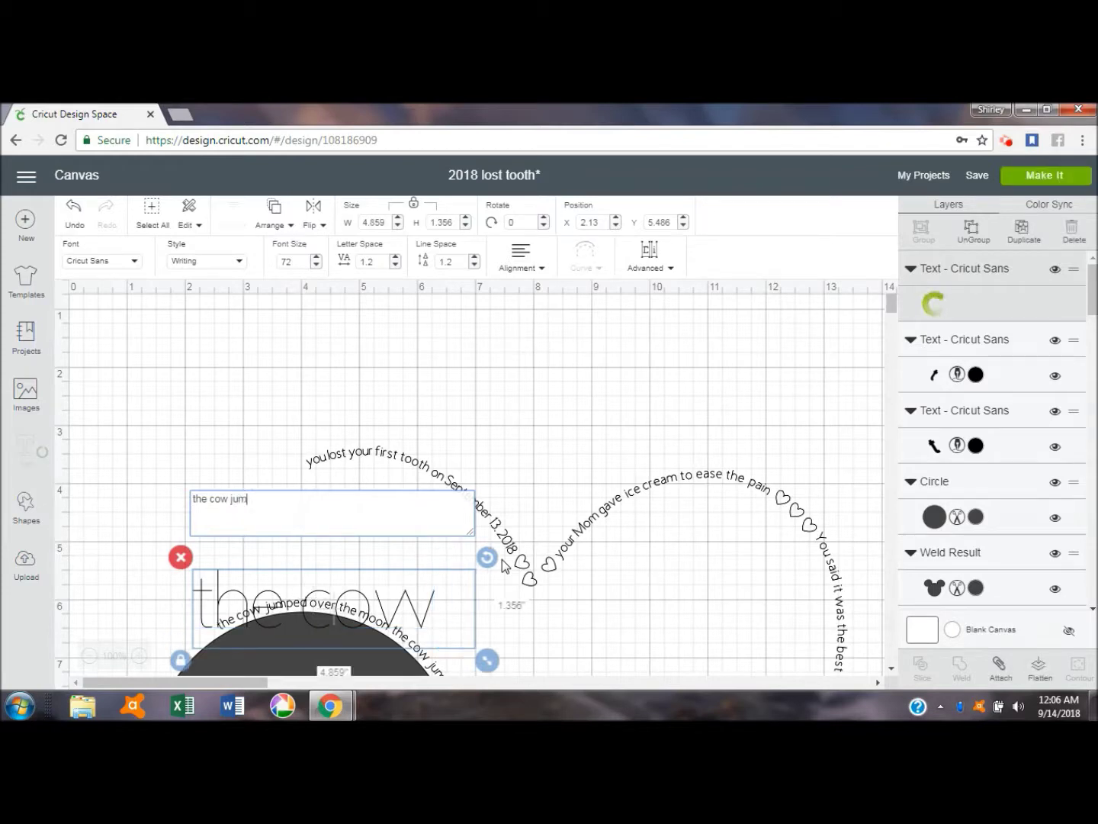
text(ped)
Step: Set the font size of the "the cow jumped" text to 12
click(893, 306)
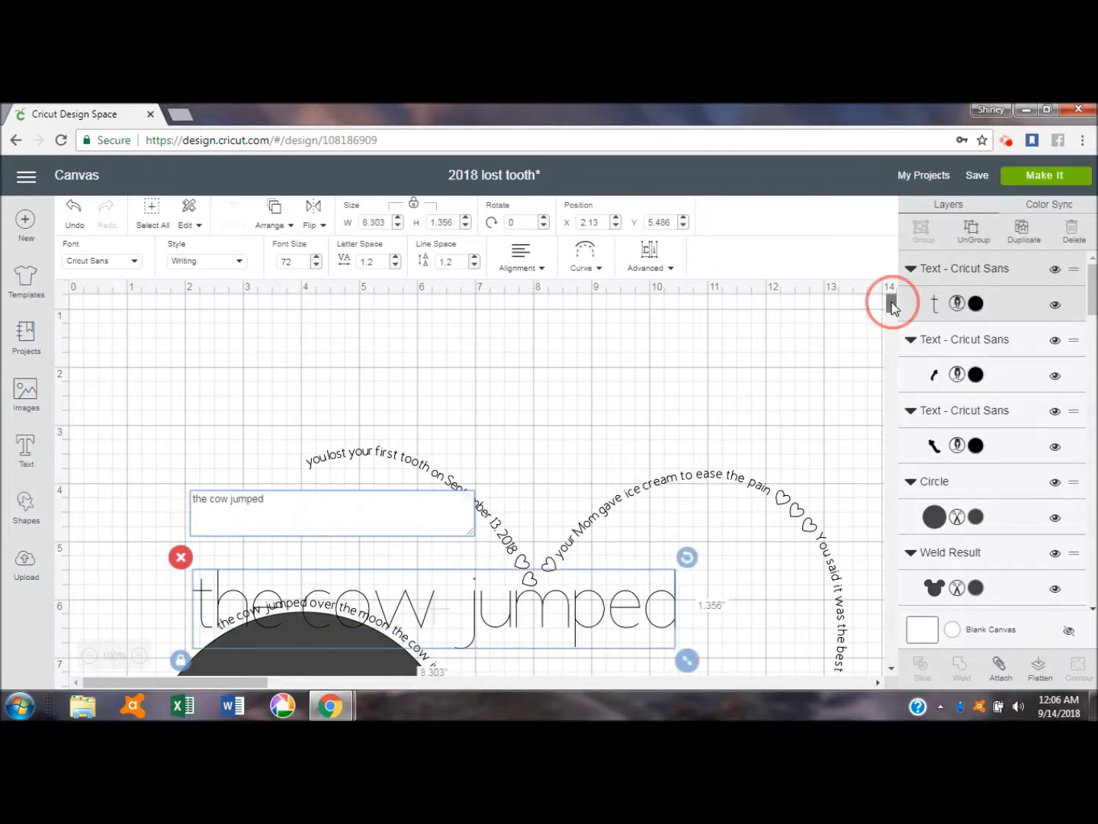
drag(892, 306, 894, 316)
drag(306, 265, 256, 271)
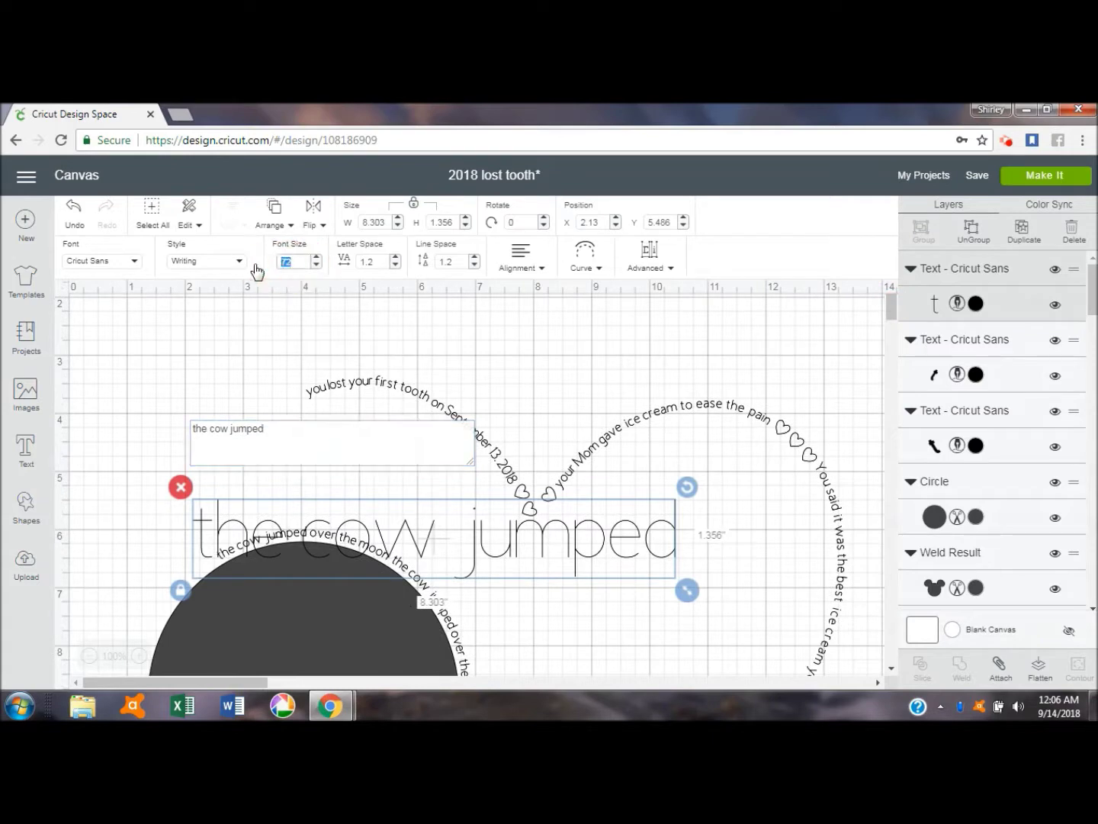
text(12)
key(Tab)
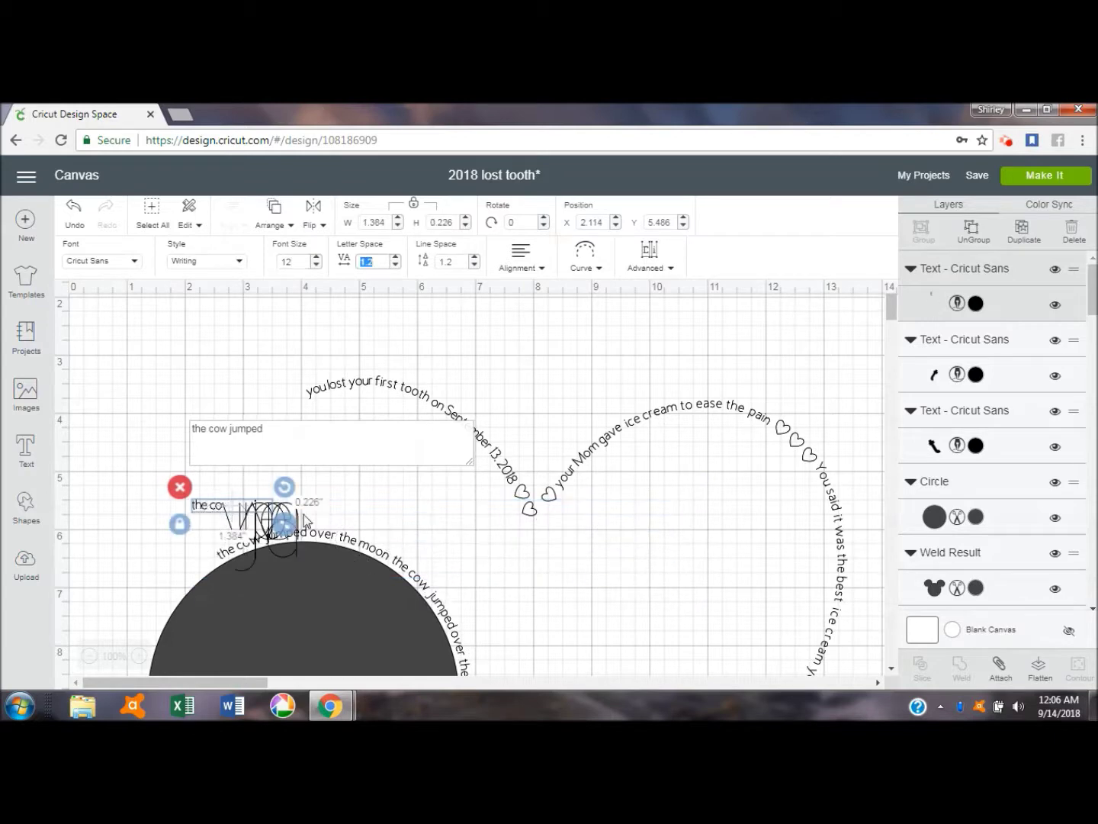
Step: Increase the letter spacing of the "the cow jumped" text to 2.3
click(395, 258)
click(396, 257)
click(396, 257)
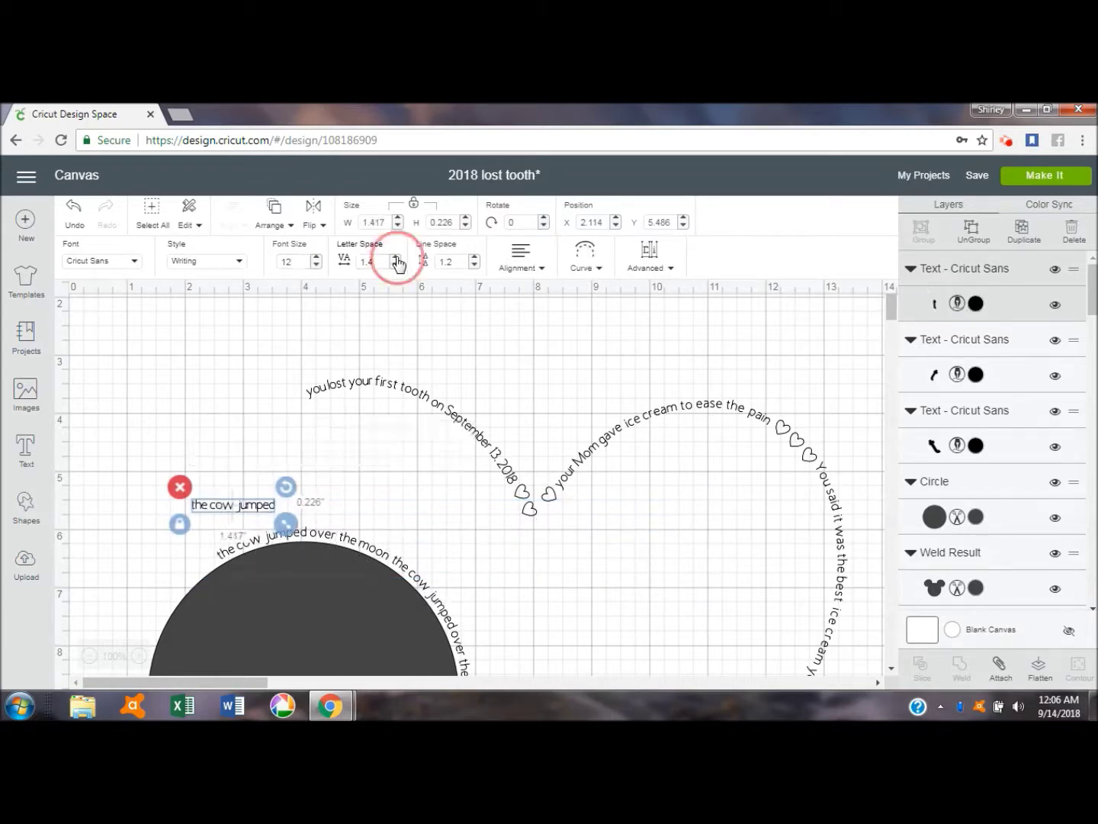
click(396, 258)
click(396, 257)
click(396, 258)
click(396, 258)
click(395, 257)
click(395, 257)
click(396, 260)
click(396, 259)
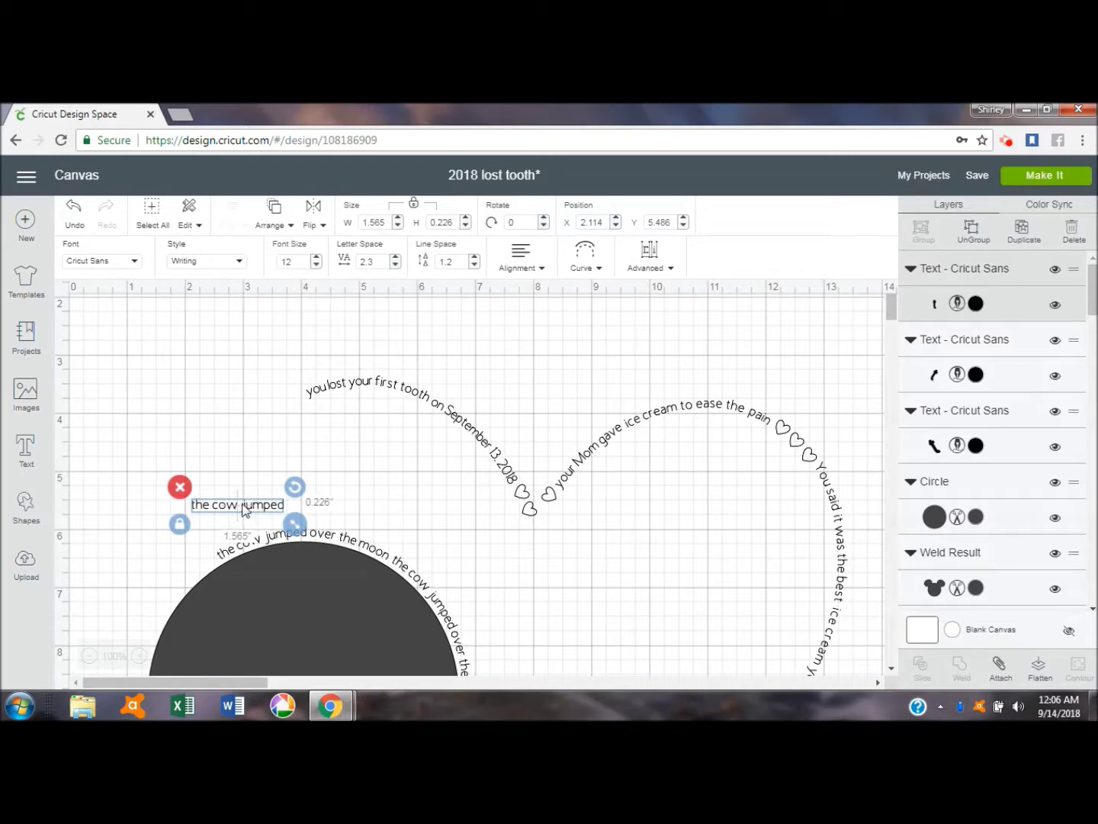
Step: Curve the "the cow jumped" text with a diameter of 3.75
drag(889, 314, 892, 317)
click(586, 251)
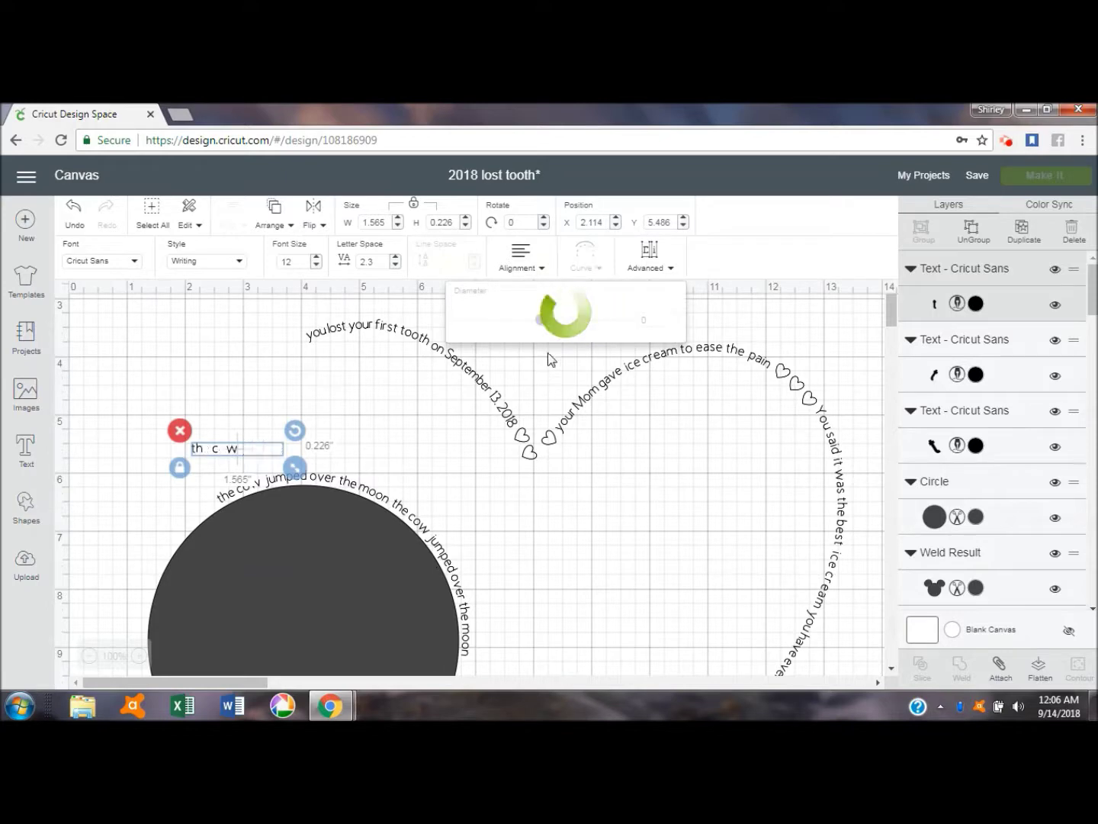
drag(541, 321, 573, 320)
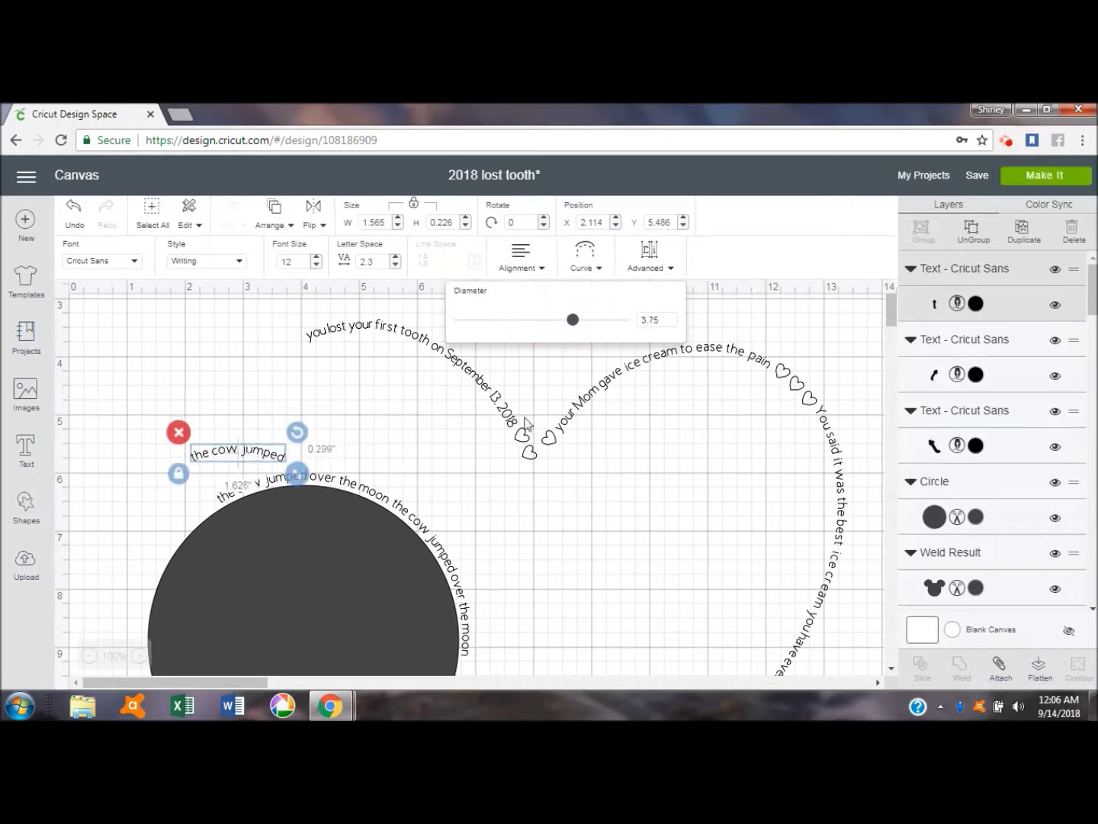
Step: Move the short curved text below the second phrase on the circle's right edge, rotated to about 102°
drag(890, 316, 891, 332)
drag(243, 308, 515, 650)
drag(507, 588, 462, 594)
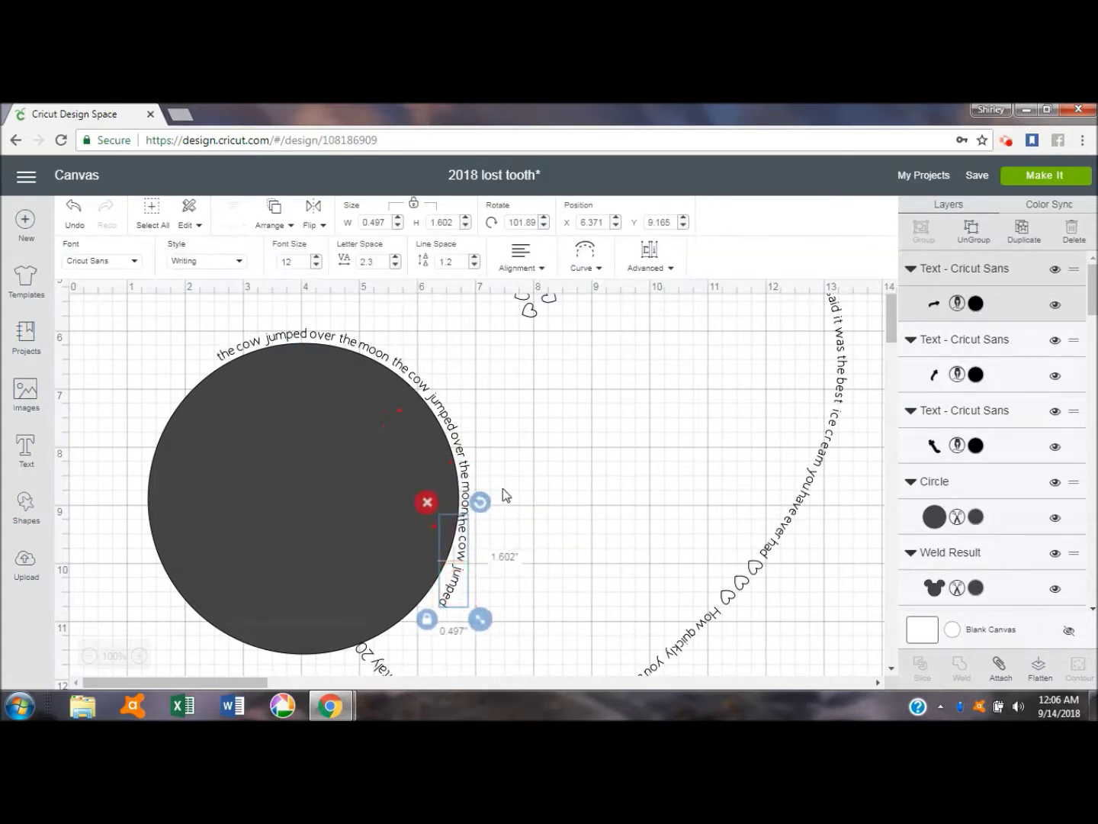
Step: Rotate the short curved text to about 112° and nudge it to about X 6.19, Y 9.24 beside the circle
drag(480, 501, 473, 544)
click(480, 516)
double_click(474, 553)
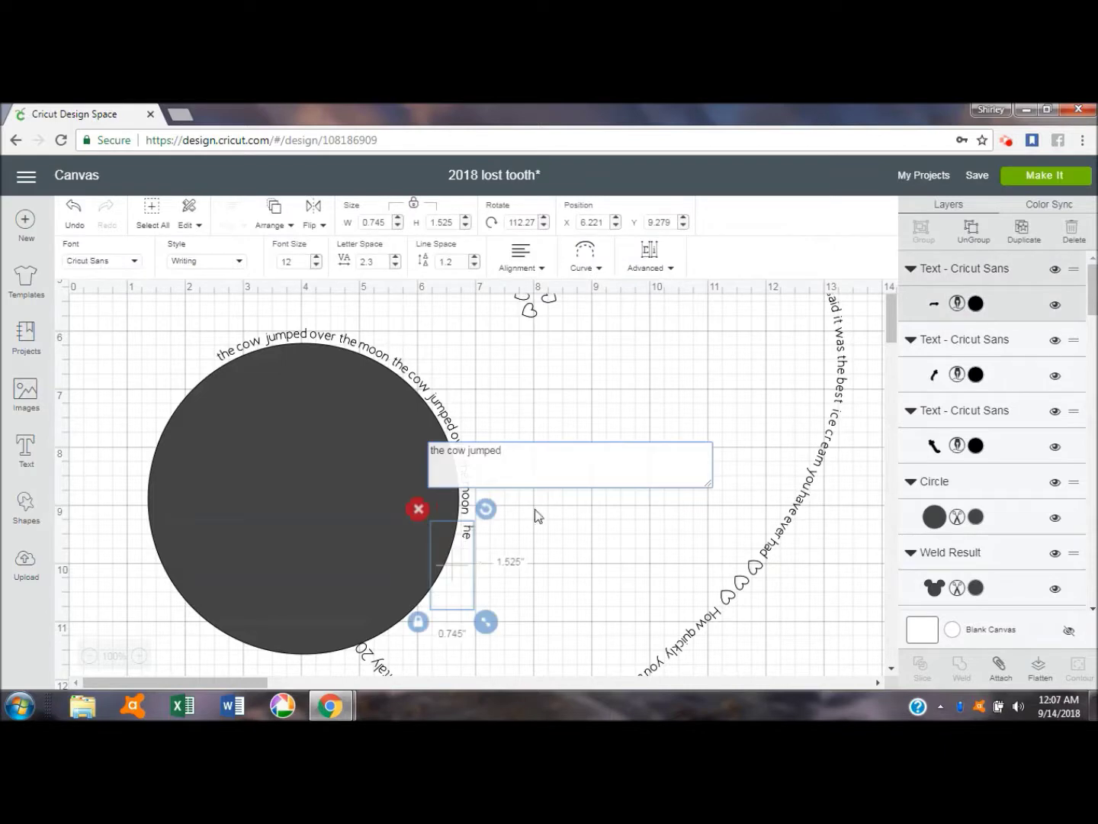
click(628, 532)
click(473, 543)
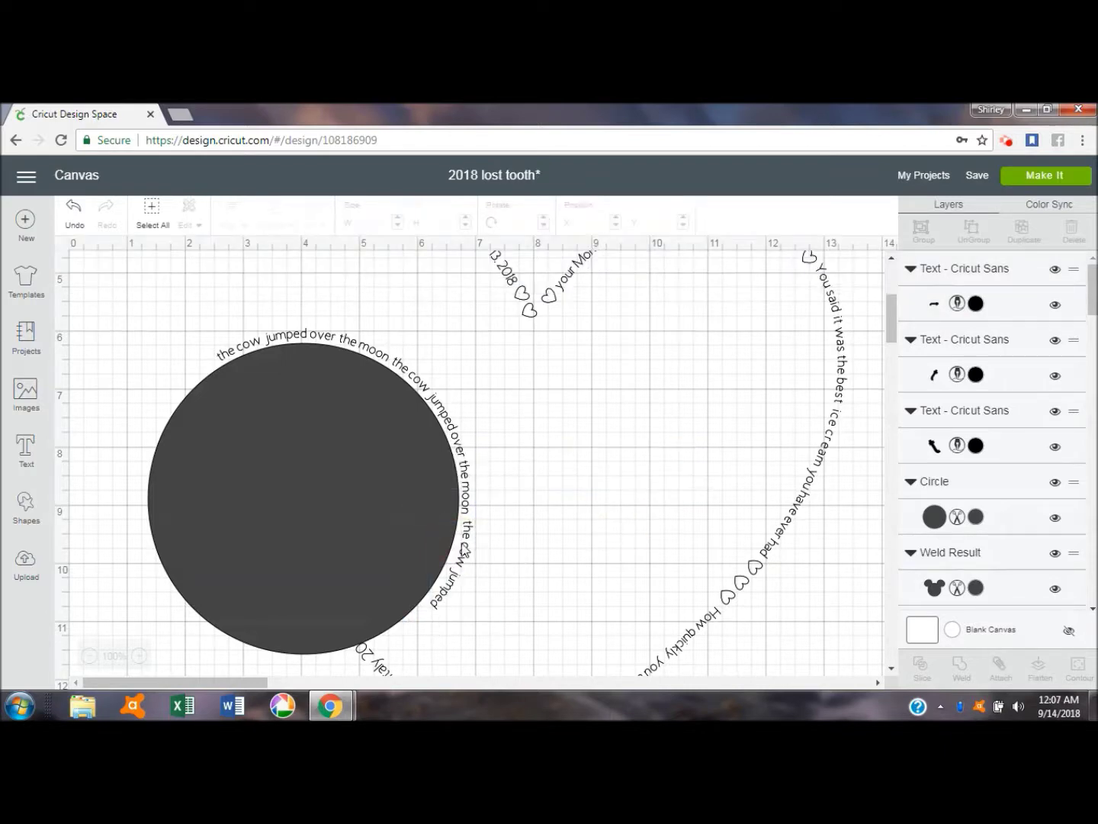
click(462, 561)
drag(463, 561, 462, 557)
Step: Set the short text's curve diameter to 4.275 and nudge it against the circle's lower right edge
click(584, 251)
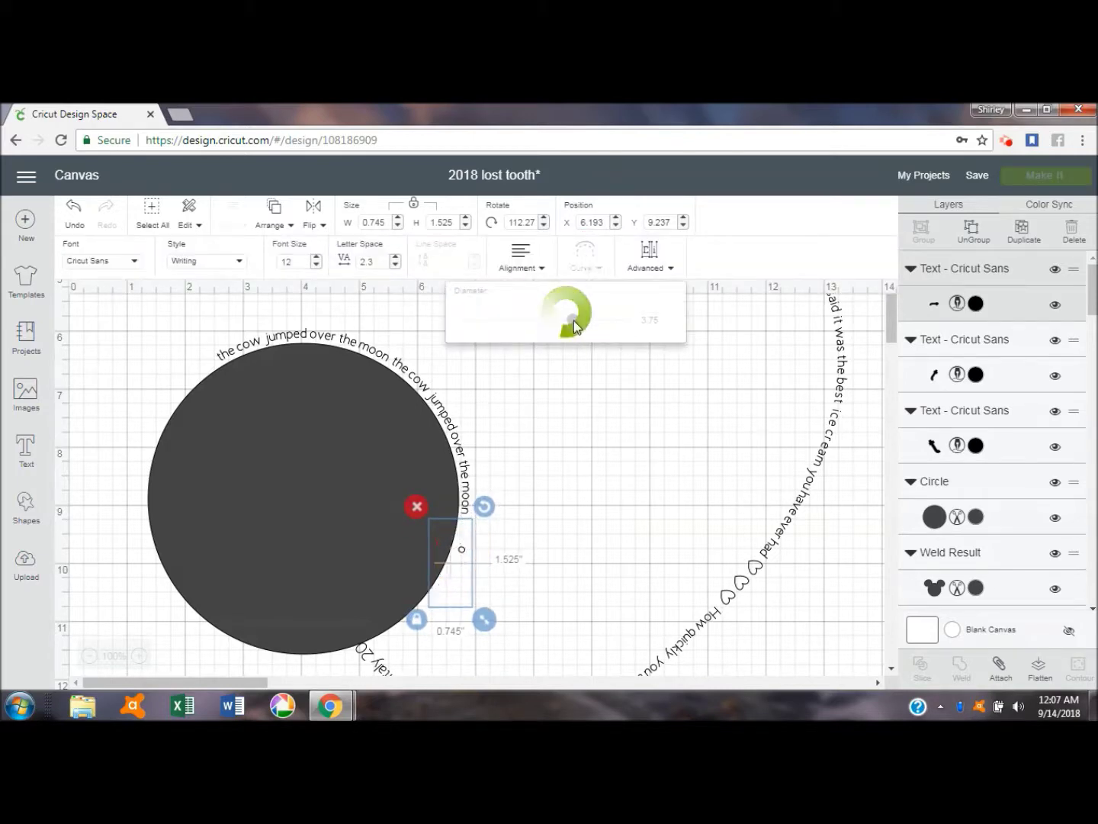
click(573, 323)
drag(573, 326, 572, 327)
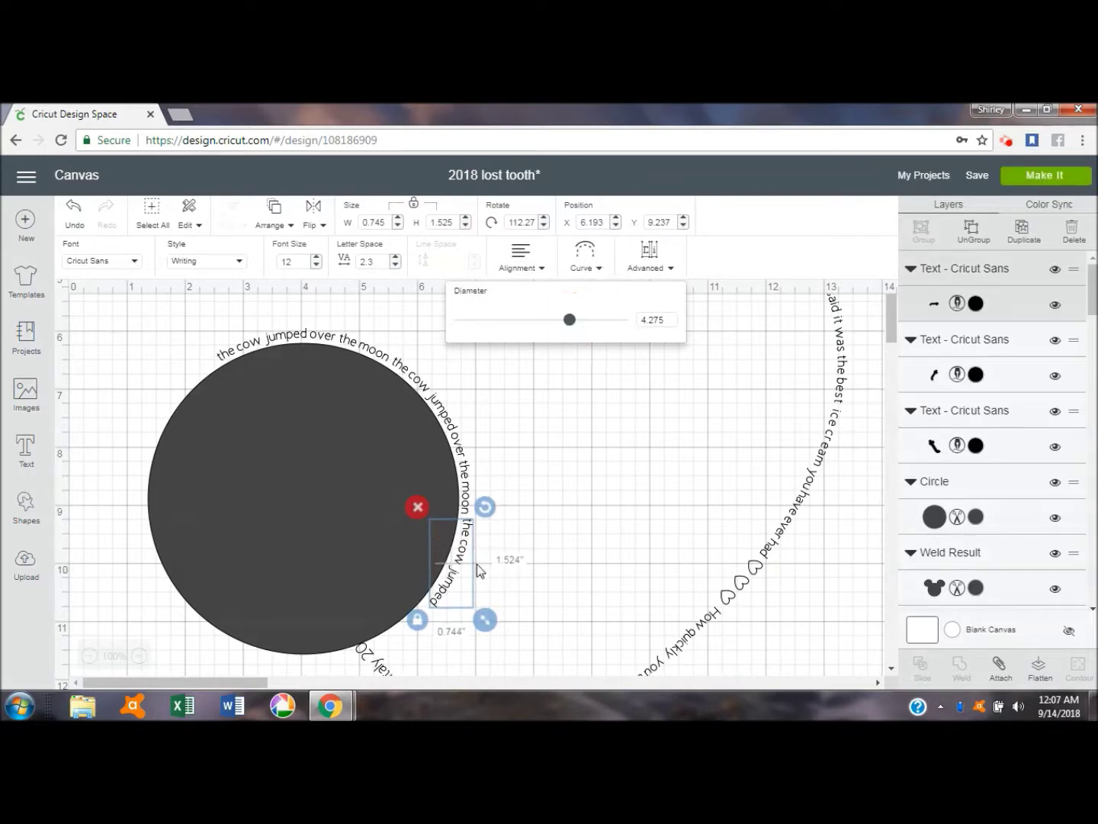
drag(460, 568, 458, 567)
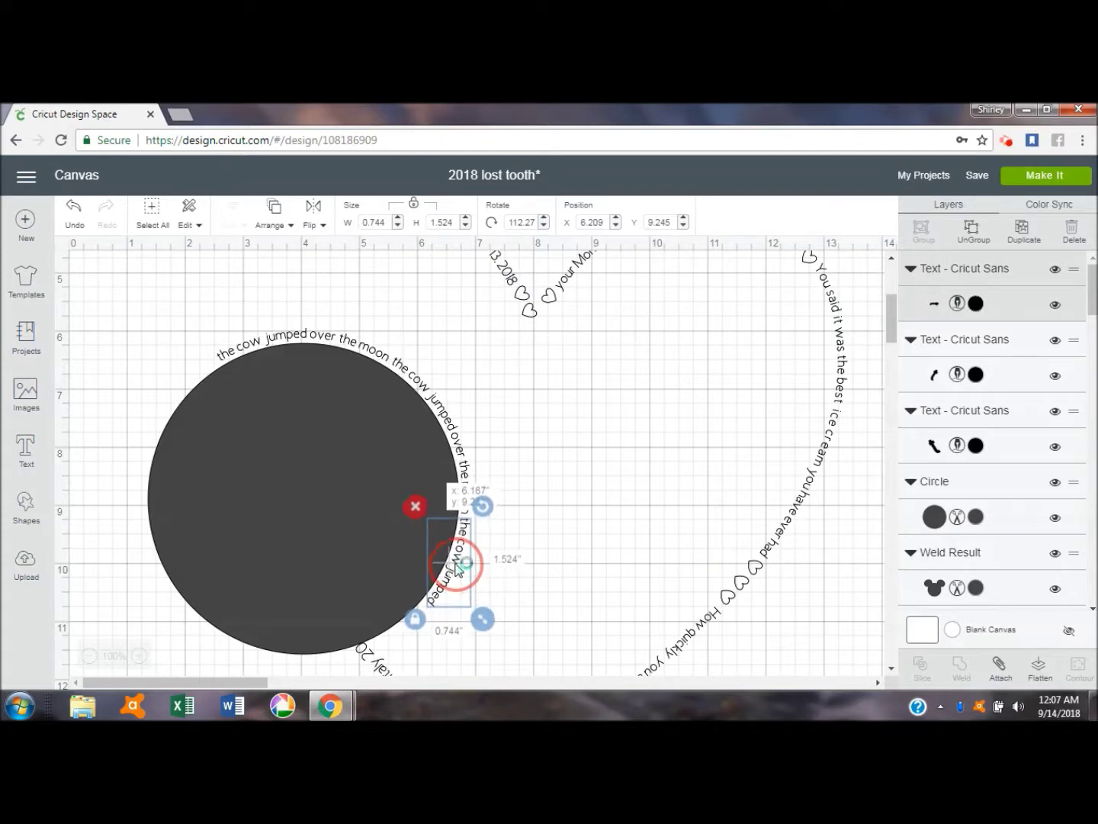
Step: Rotate the short "the cow jumped" text to about 114° so it follows the circle's lower right edge
click(485, 508)
drag(488, 507, 487, 511)
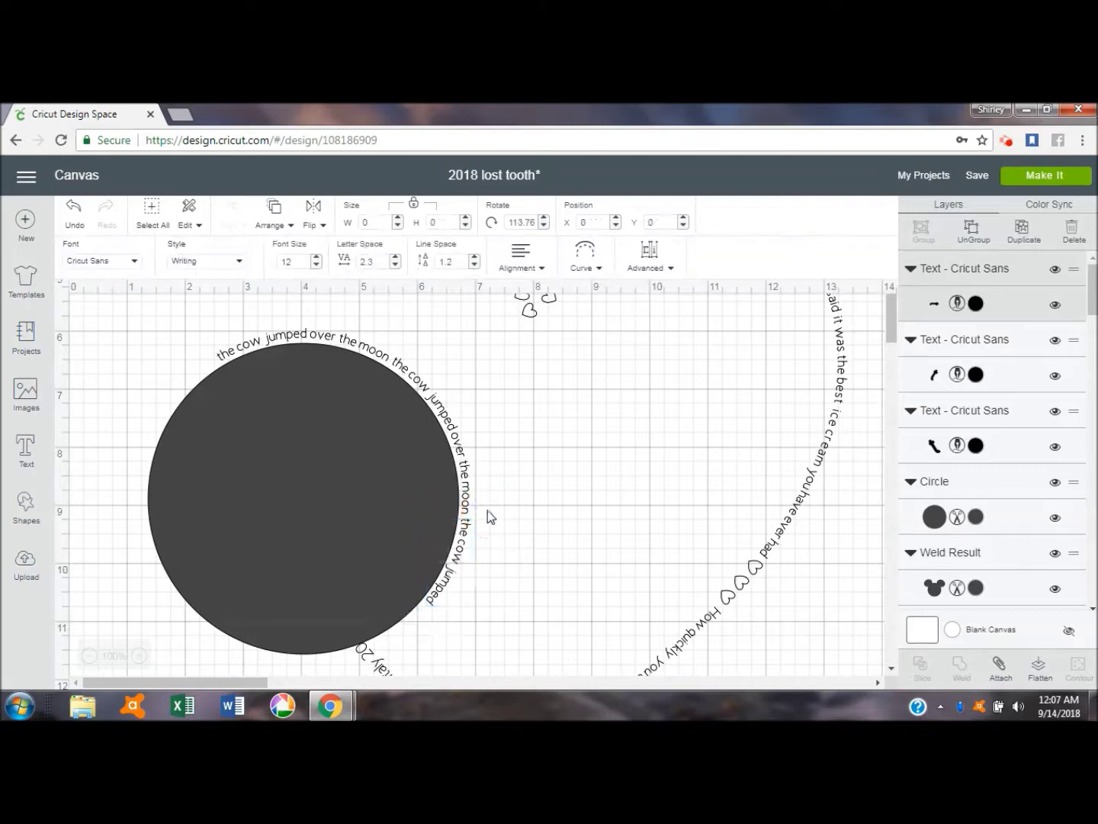
click(539, 503)
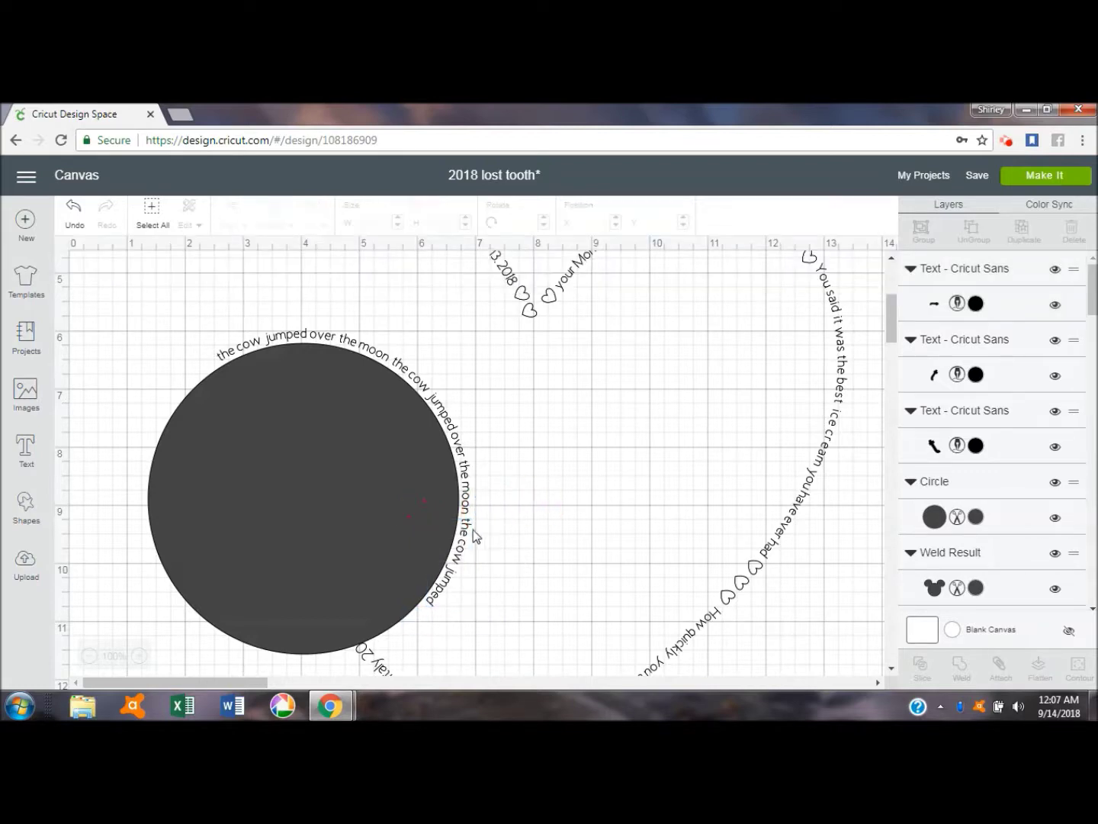
Step: Rotate the second "the cow jumped over the moon" phrase to about 63.6° and nudge it to about X 5.57, Y 6.49 along the circle
click(465, 504)
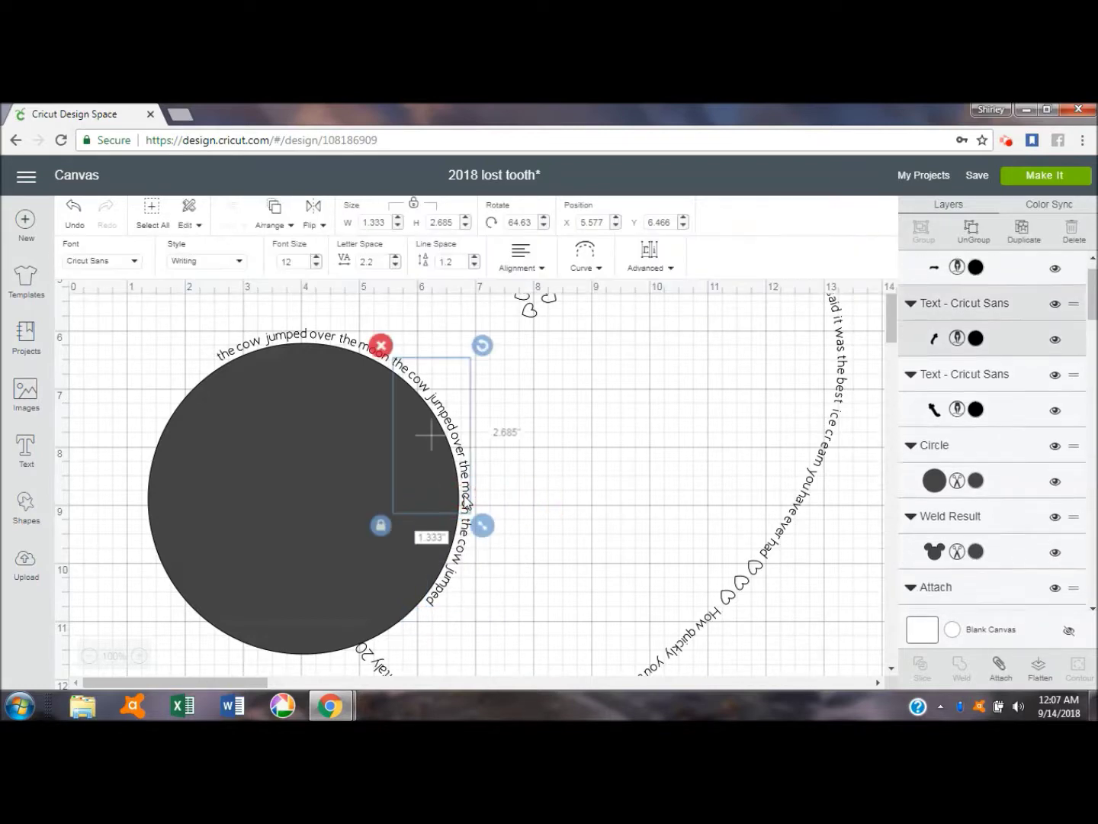
drag(466, 501, 467, 501)
drag(485, 343, 488, 346)
click(458, 436)
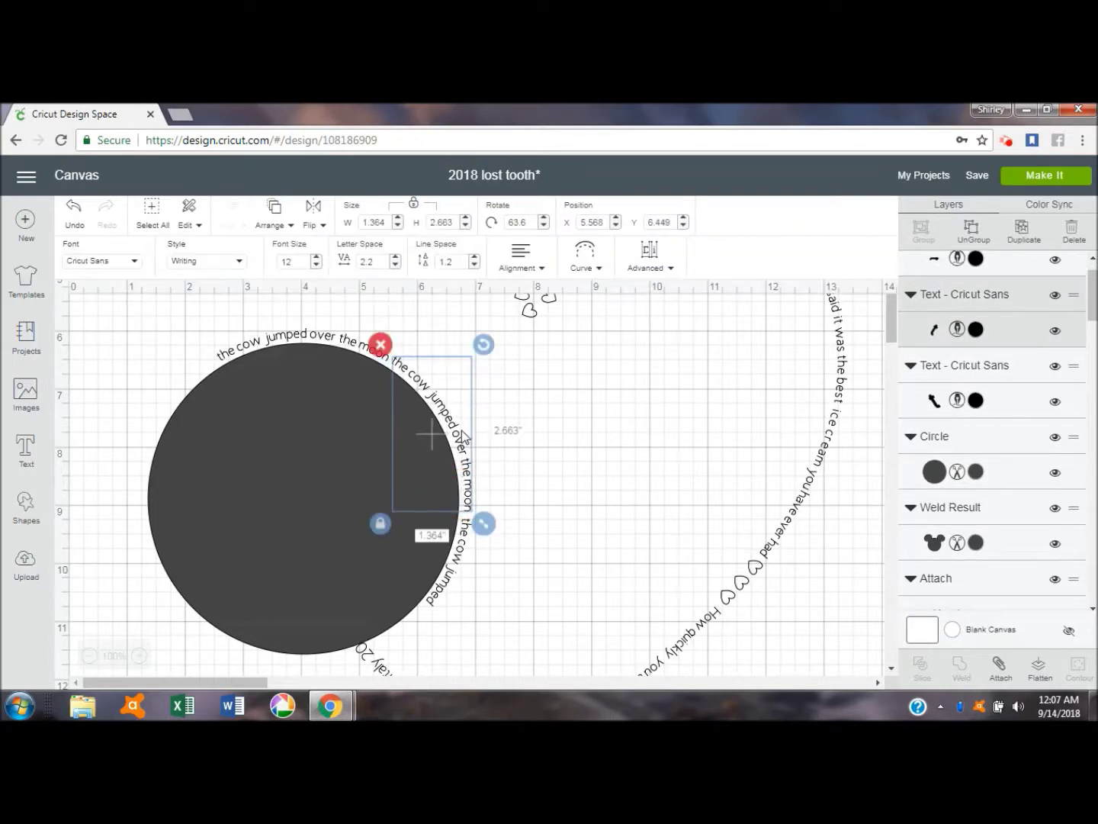
drag(458, 435, 457, 435)
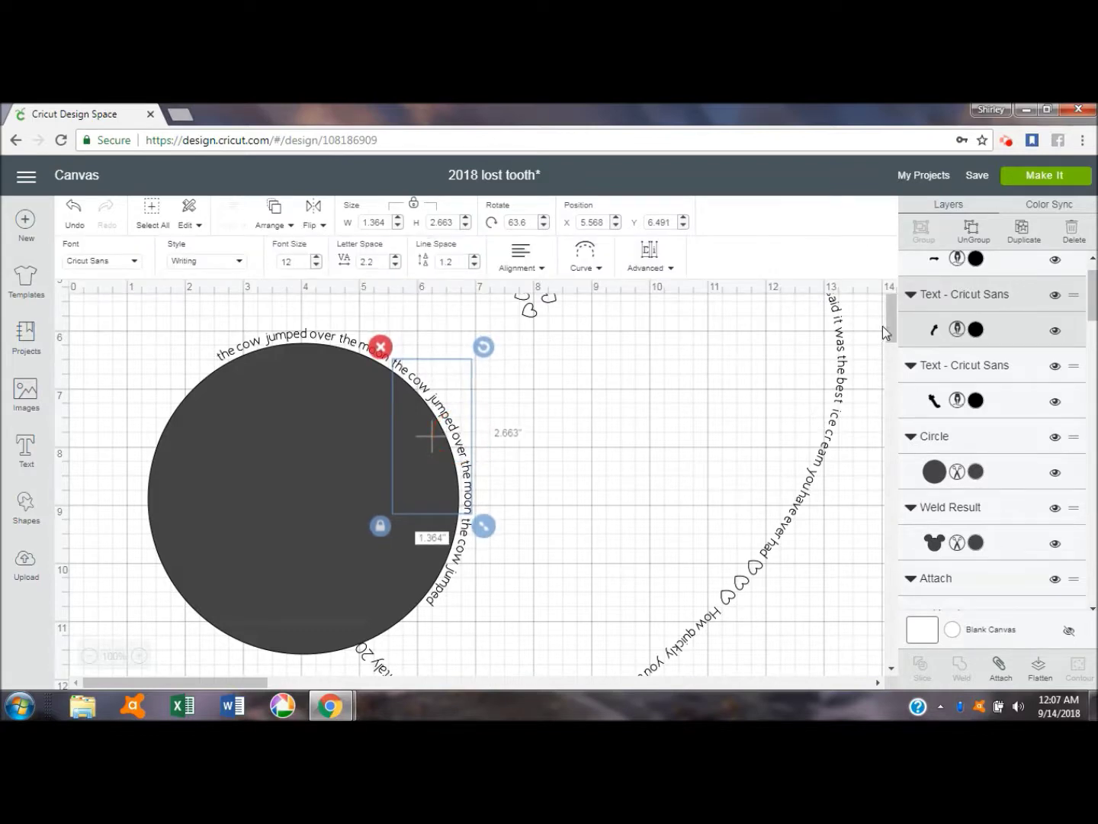
drag(892, 332, 891, 315)
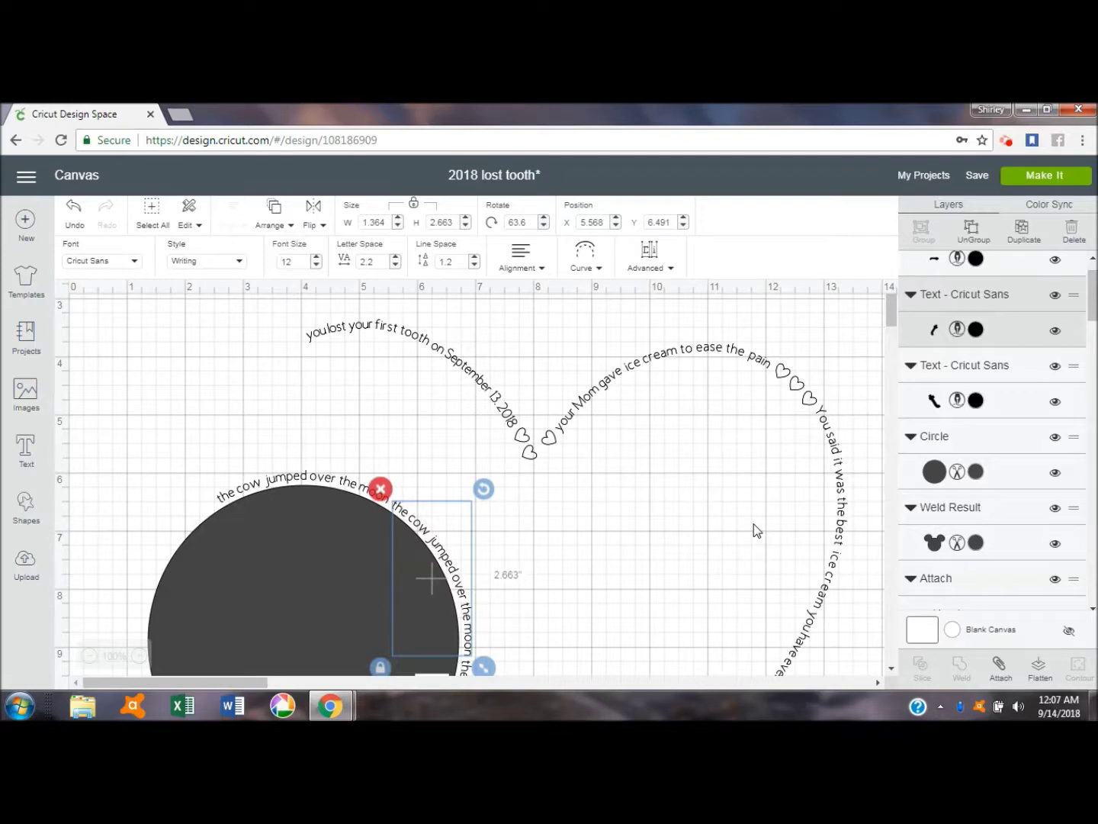
mouse_move(893, 316)
mouse_down()
mouse_move(895, 344)
mouse_move(894, 334)
mouse_up()
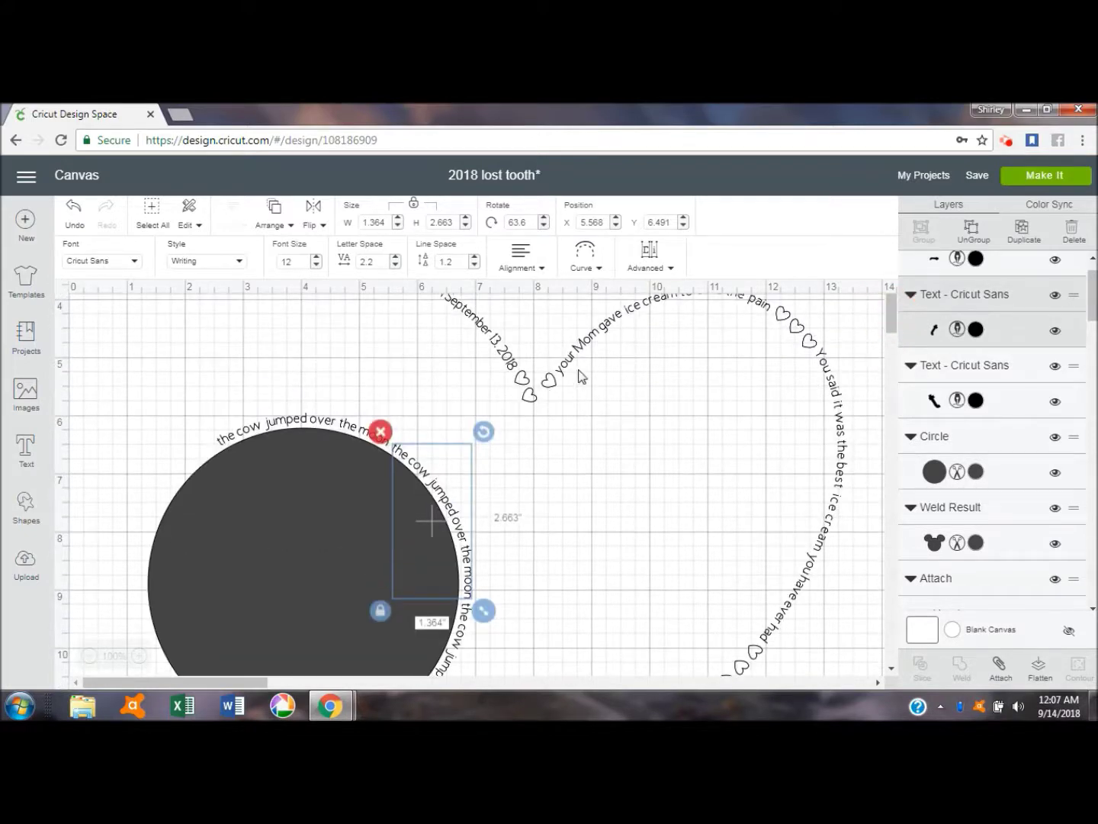